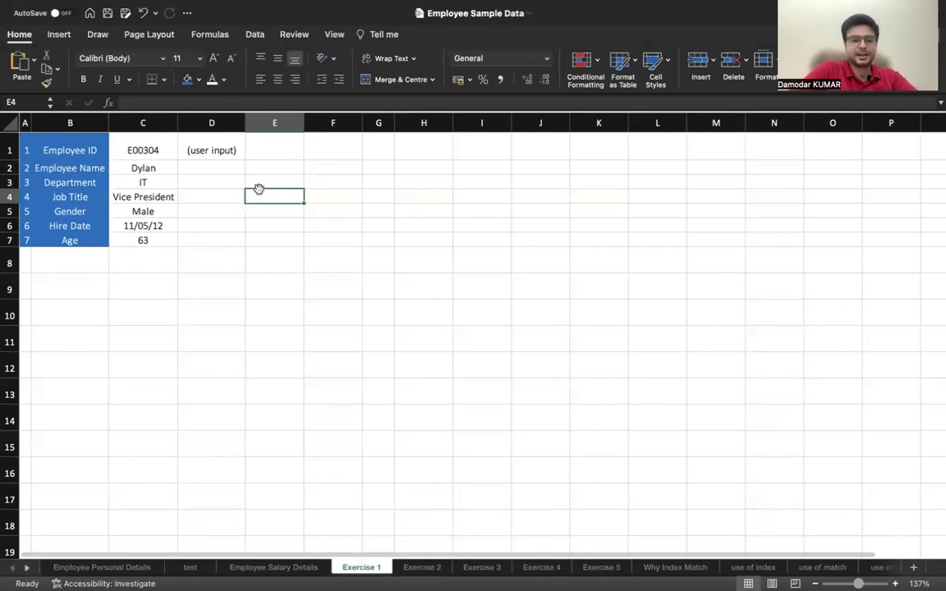
Enter the labels "index function" in E4 and "Match Function" in E5, and widen column E to fit them.
type("in")
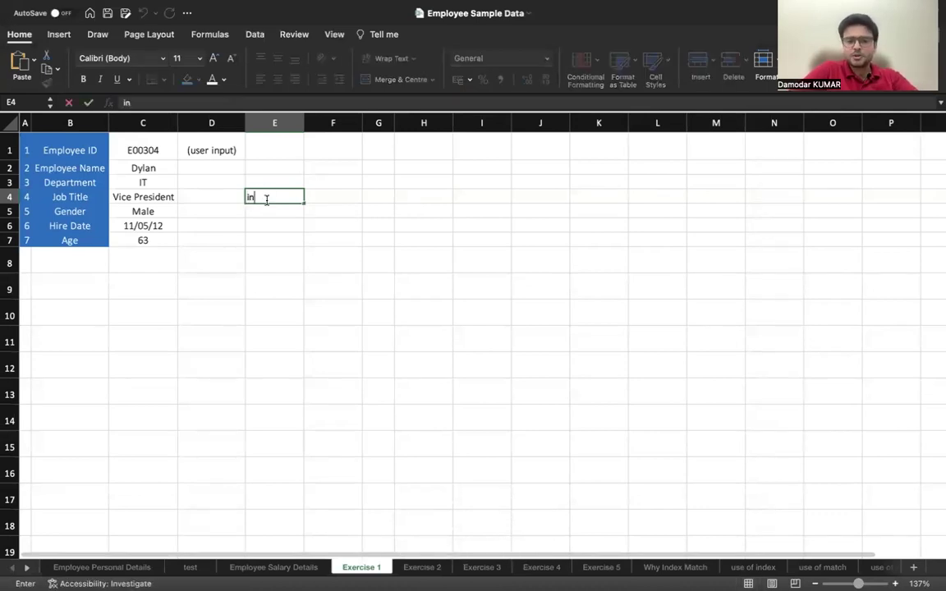
type("dex function")
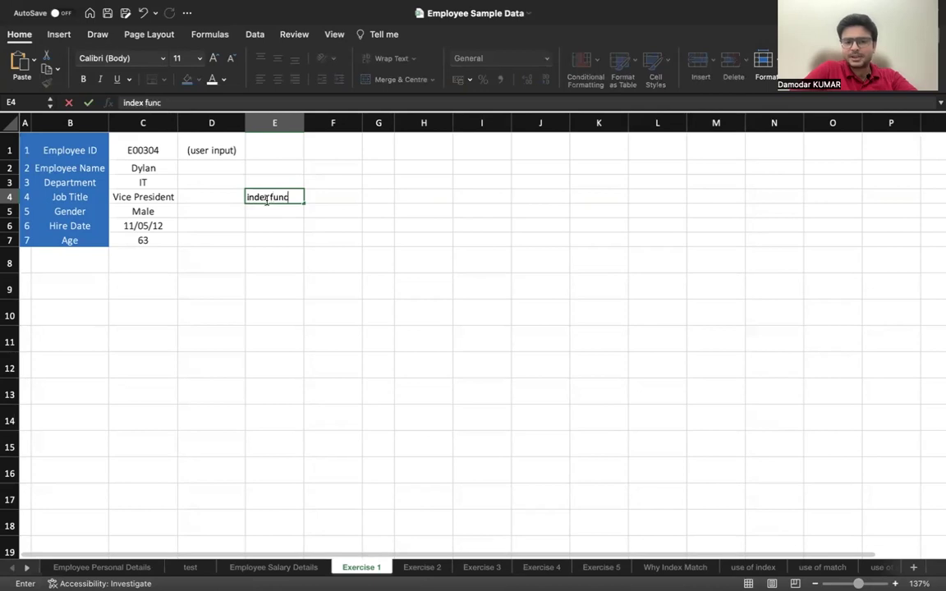
key("Return")
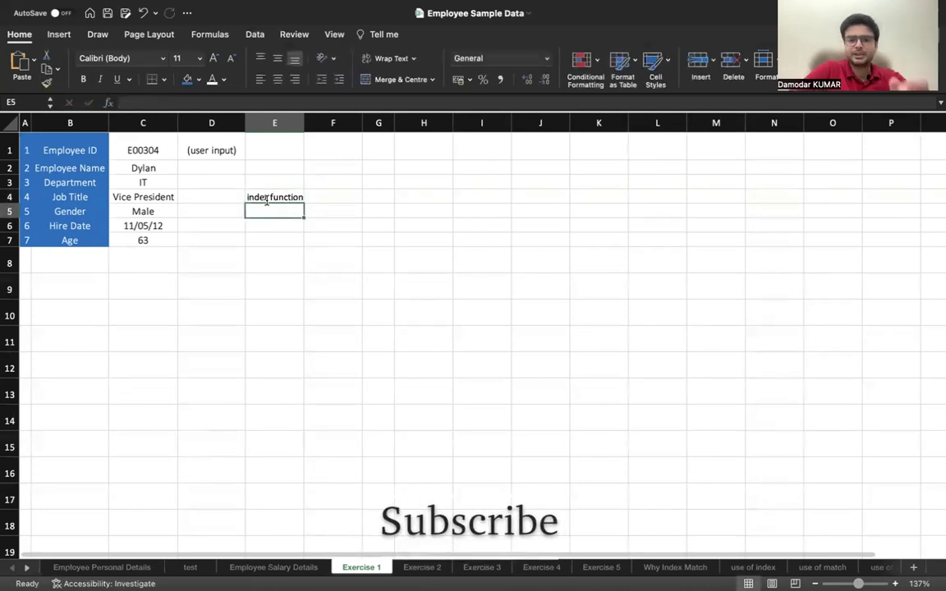
type("Match ")
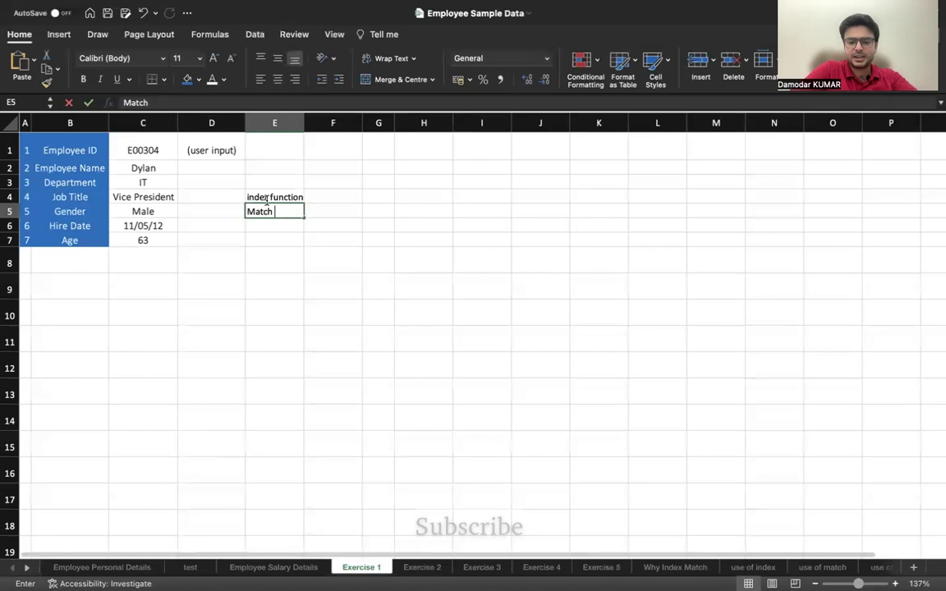
type("Function")
key("Return")
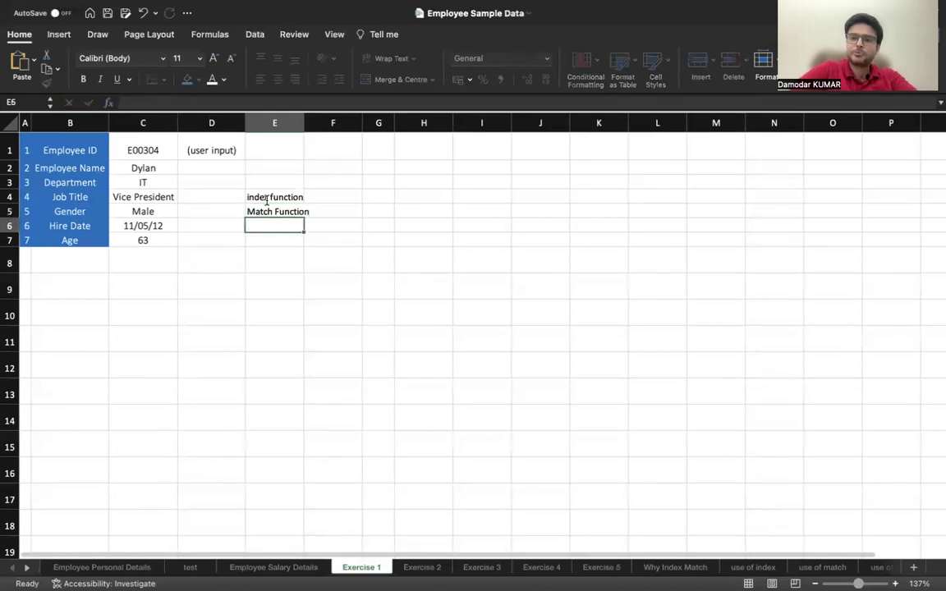
left_click_drag(304, 123, 316, 123)
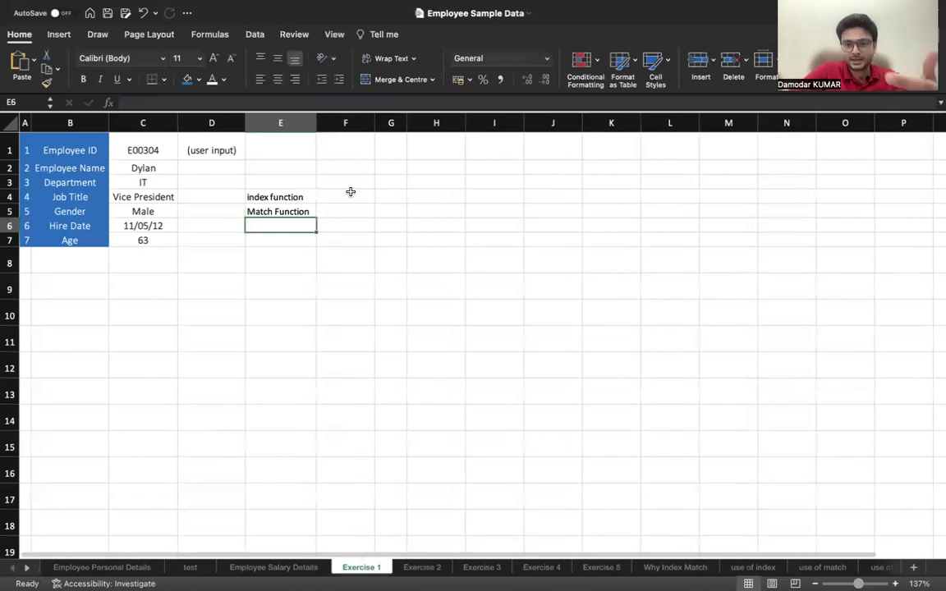
Enter the heading "Return" in F3 and "Value" below it in the index function row.
left_click(354, 178)
type("Return")
key("Return")
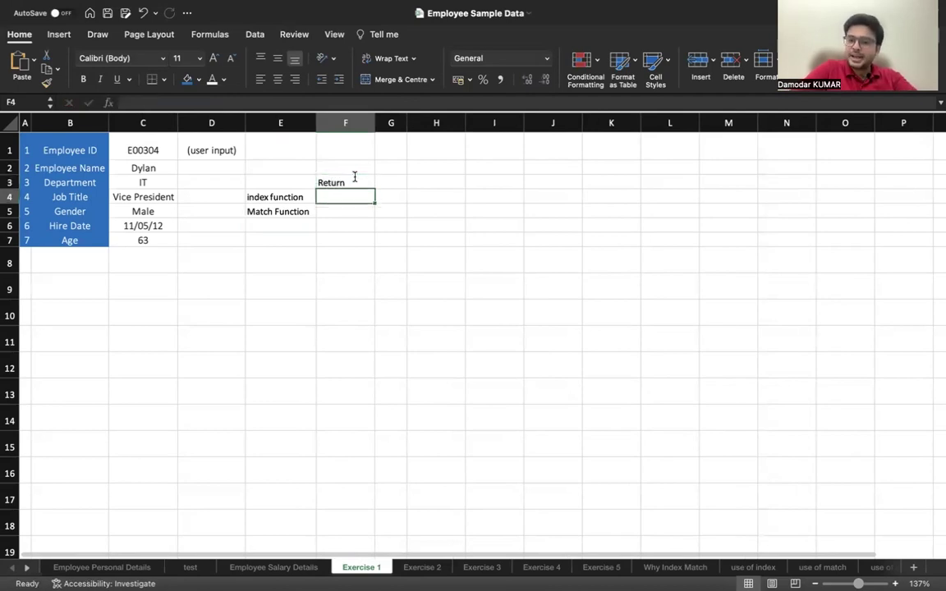
type("Value")
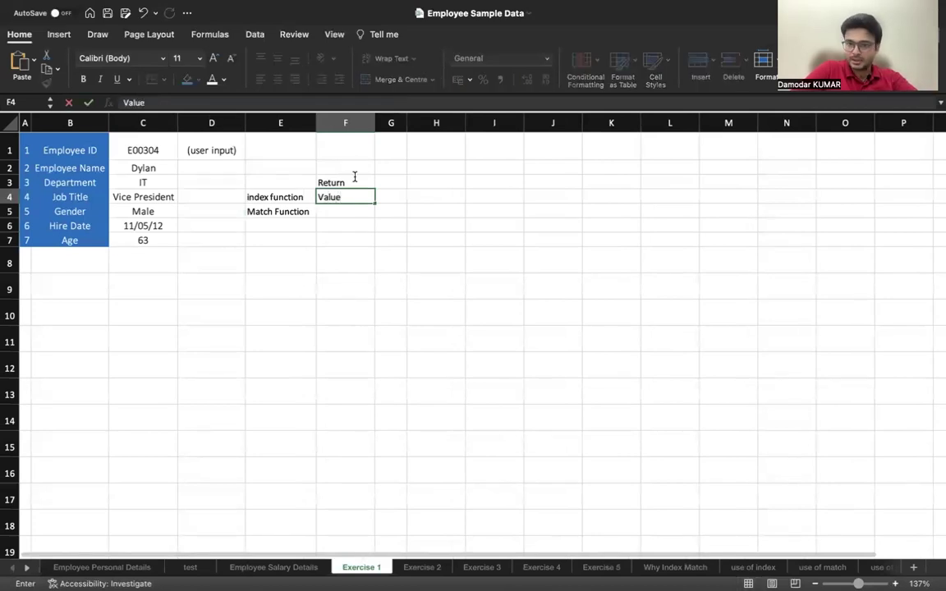
key("Tab")
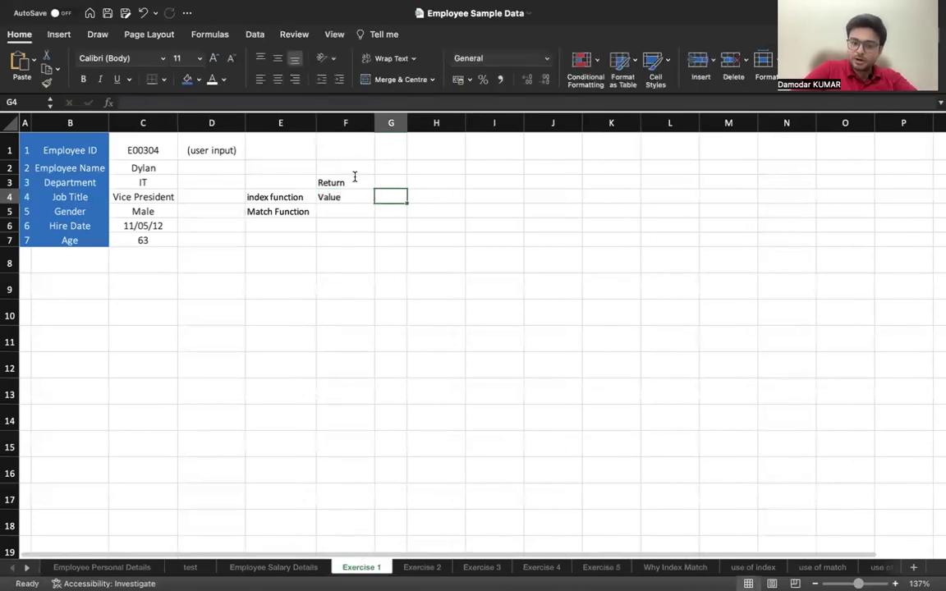
Enter the heading "Input" in G3 and "Position" below it in the index function row.
key("Up")
type("Inpu")
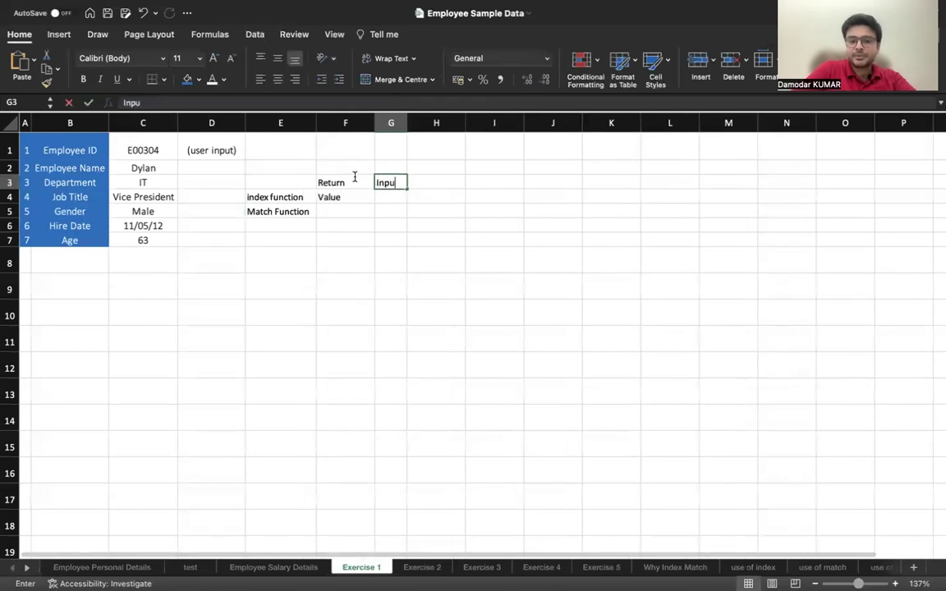
type("t")
key("Return")
type("Position")
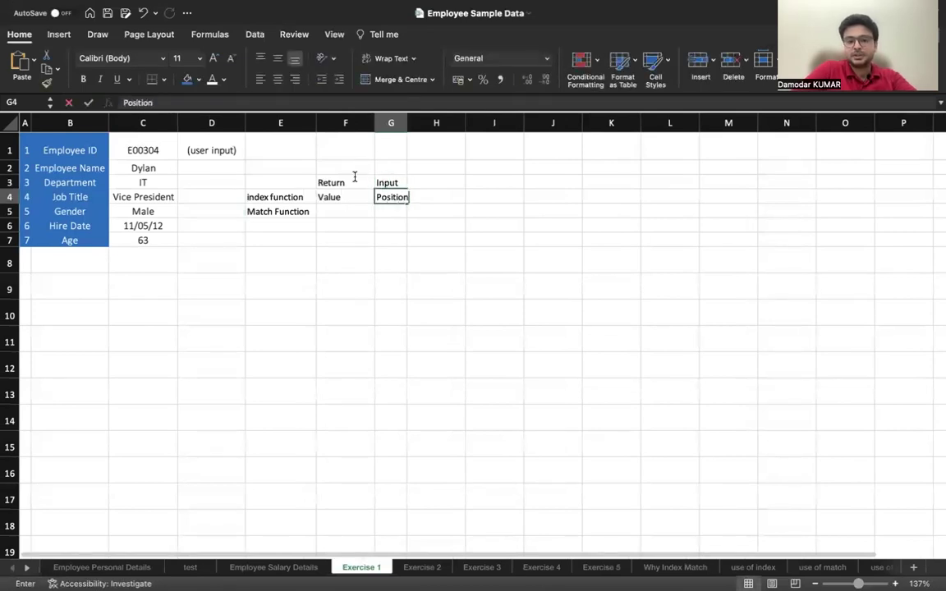
key("Return")
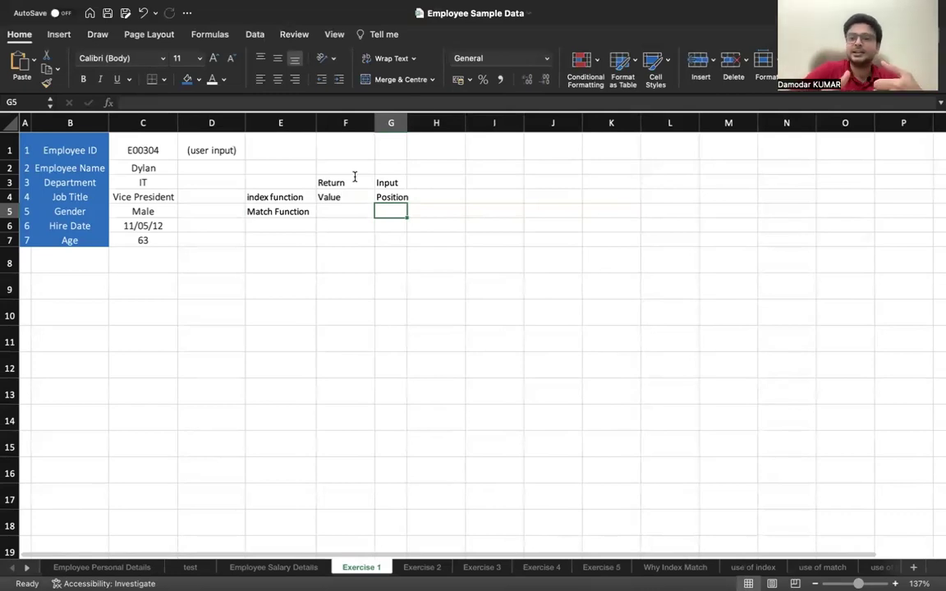
Fill the Match Function row with "Position" under Return and "Value" under Input, and widen column G slightly.
key("Left")
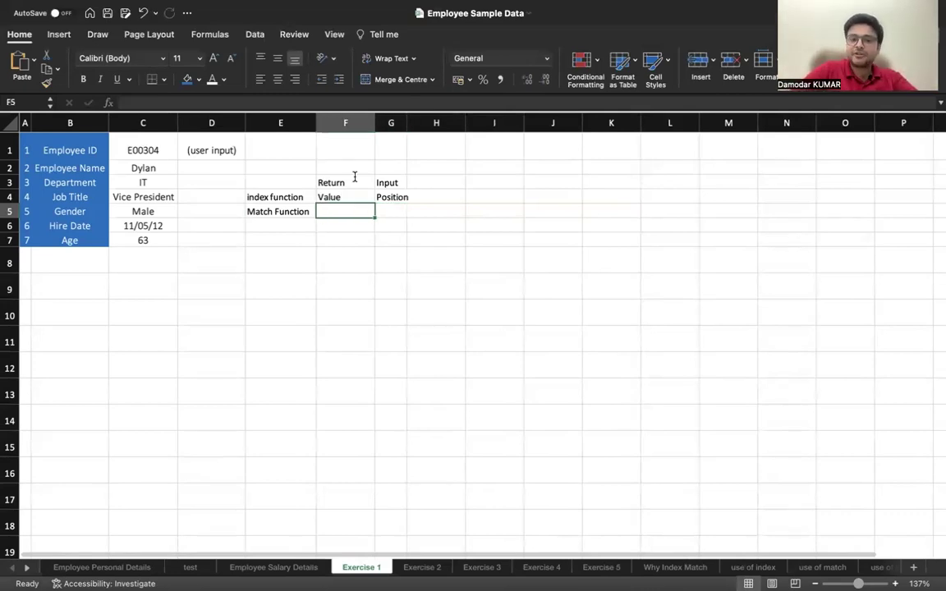
type("Posityi")
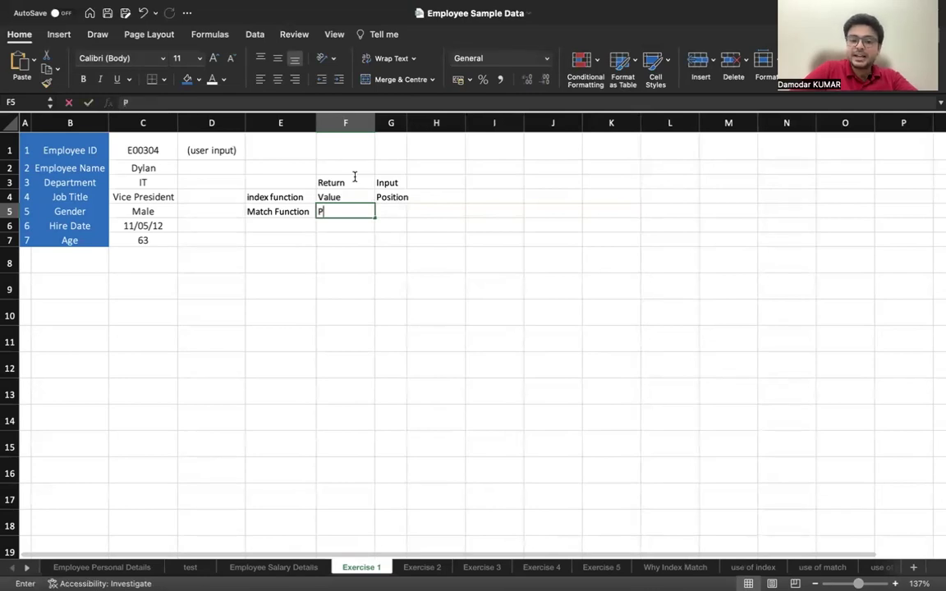
key("BackSpace")
key("BackSpace")
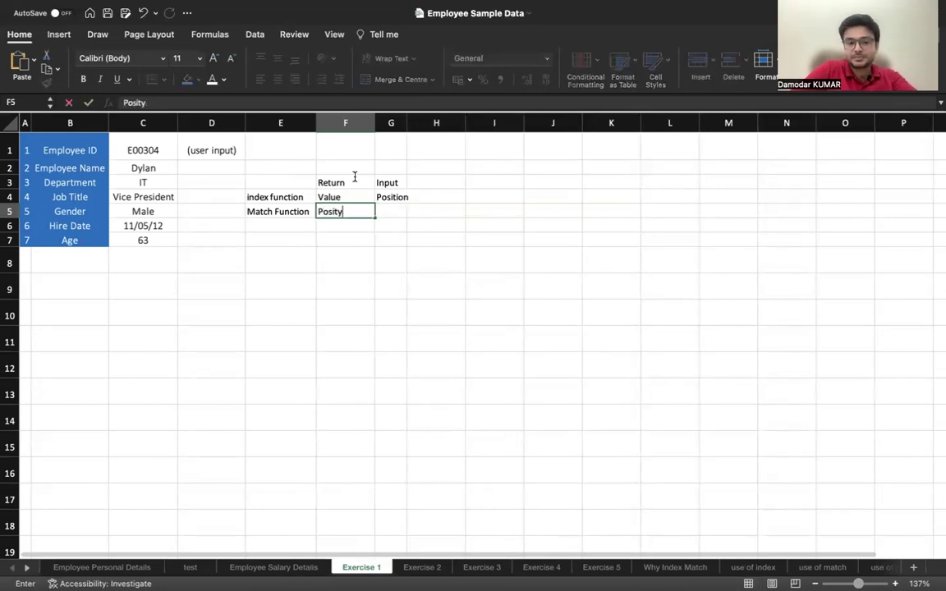
type("ion")
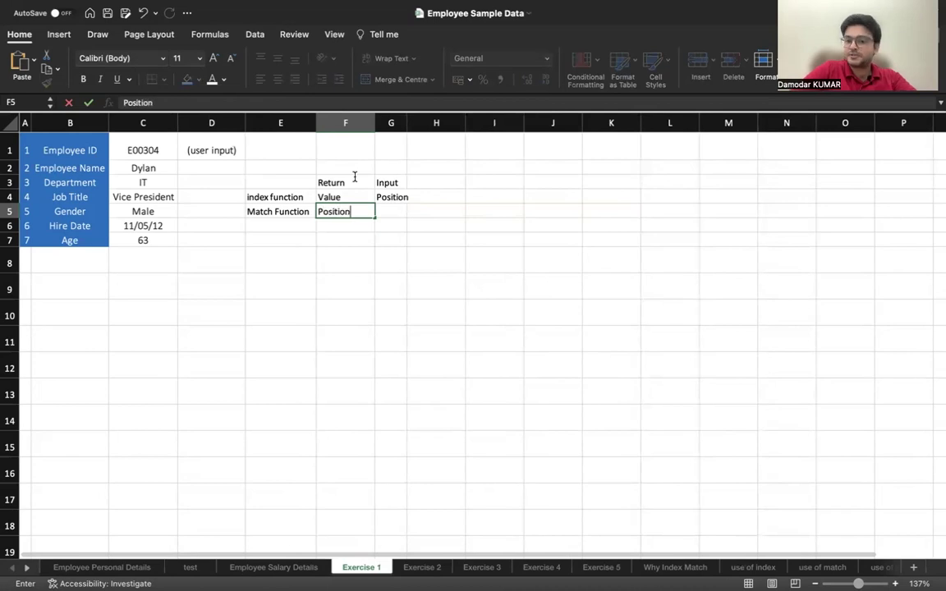
key("Tab")
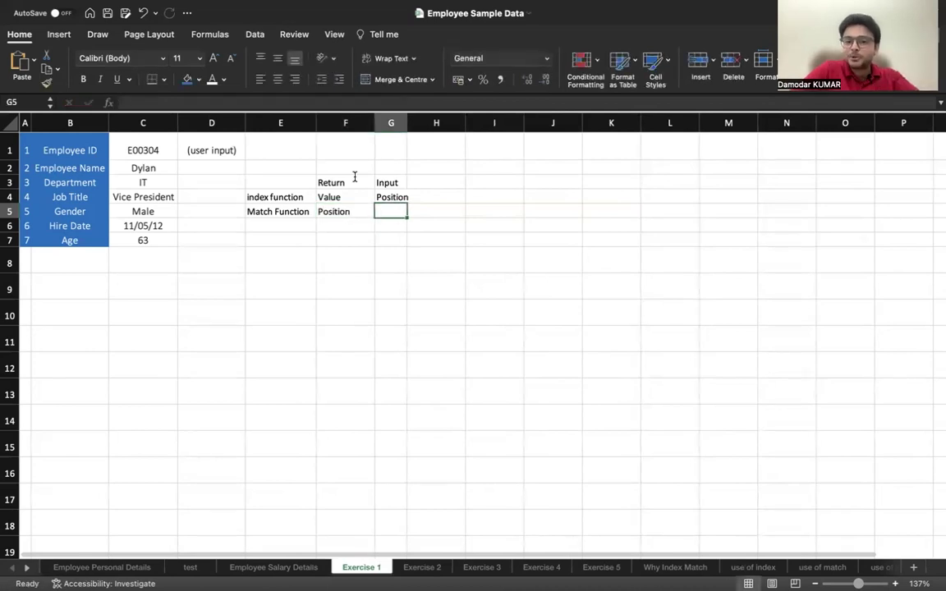
type("Value")
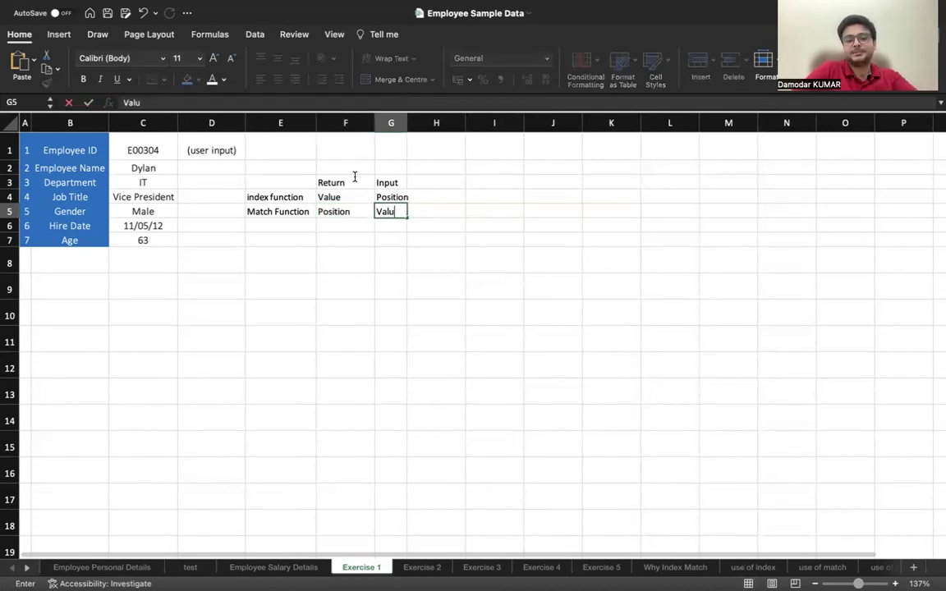
key("Return")
left_click_drag(407, 123, 409, 124)
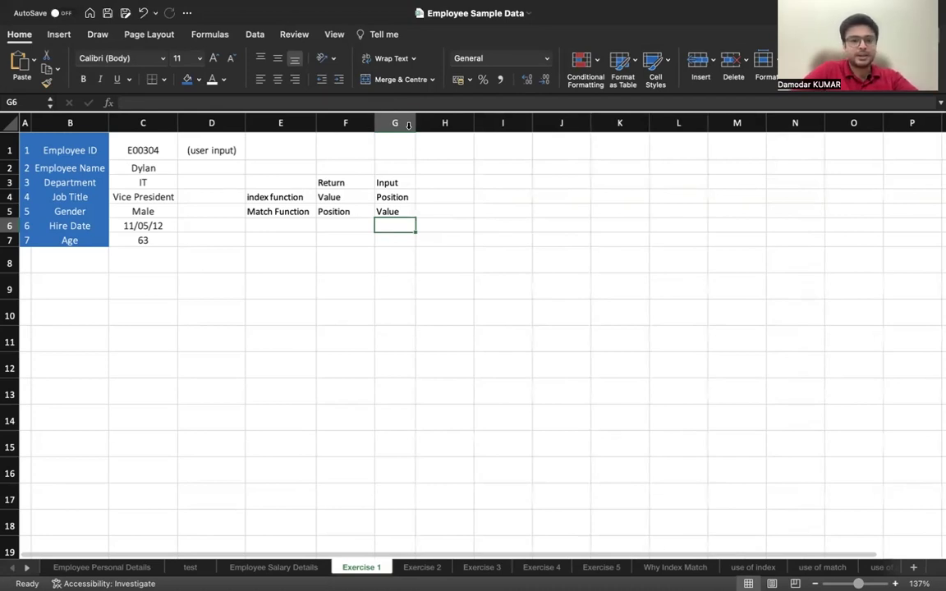
left_click_drag(270, 181, 384, 207)
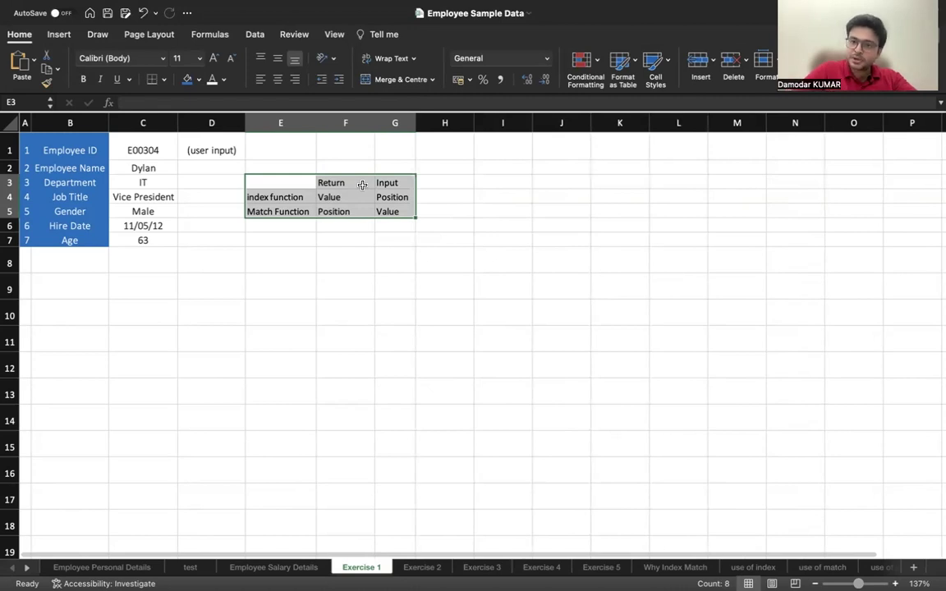
left_click(276, 252)
type("=index")
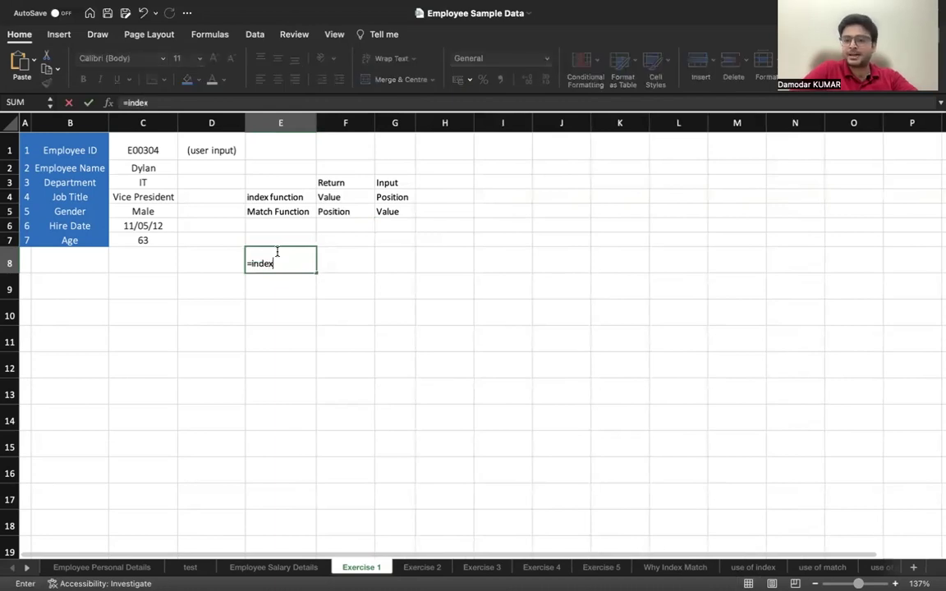
key("Tab")
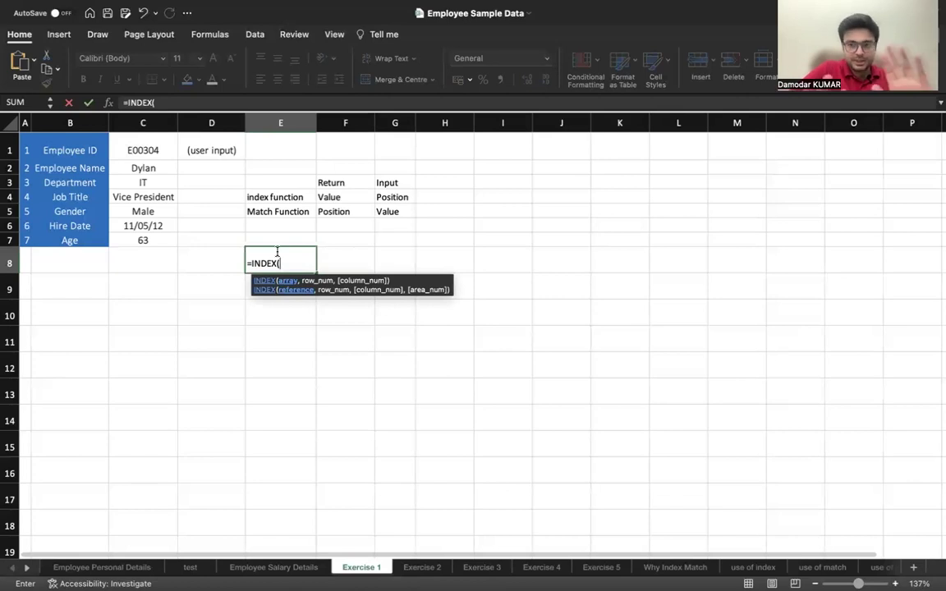
key("Escape")
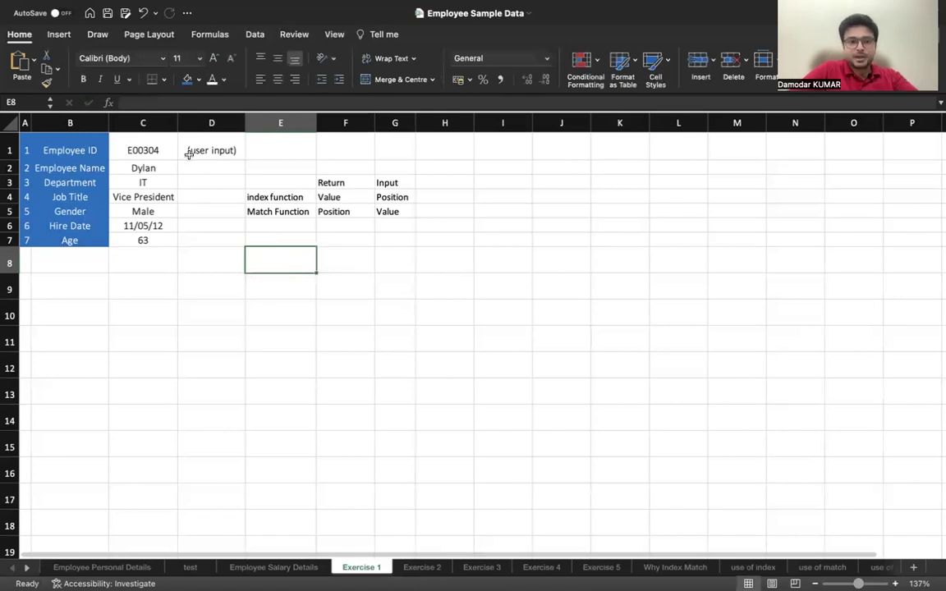
Insert three blank columns before column E to shift the function comparison table away from the employee details.
left_click_drag(287, 122, 382, 123)
right_click(382, 128)
left_click(402, 199)
left_click(219, 268)
left_click_drag(41, 153, 219, 242)
left_click(217, 283)
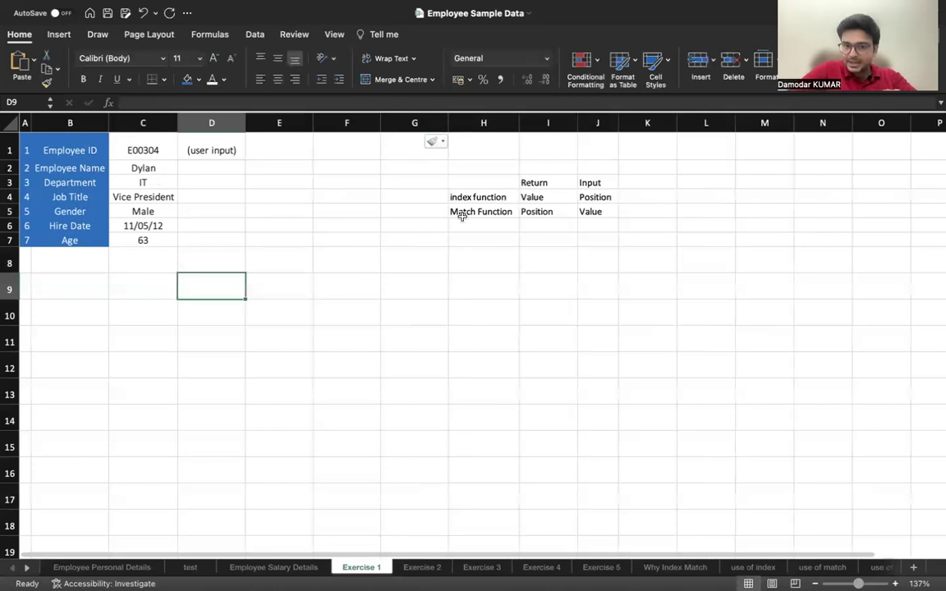
Format "Position" in the index function row as red text at size 14 and widen column J to fit it.
left_click(482, 197)
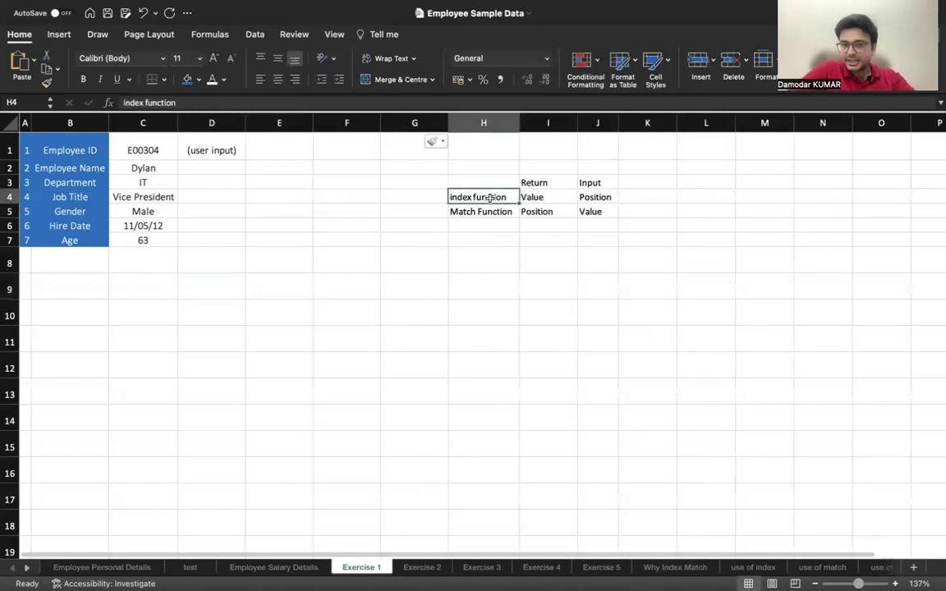
left_click(597, 199)
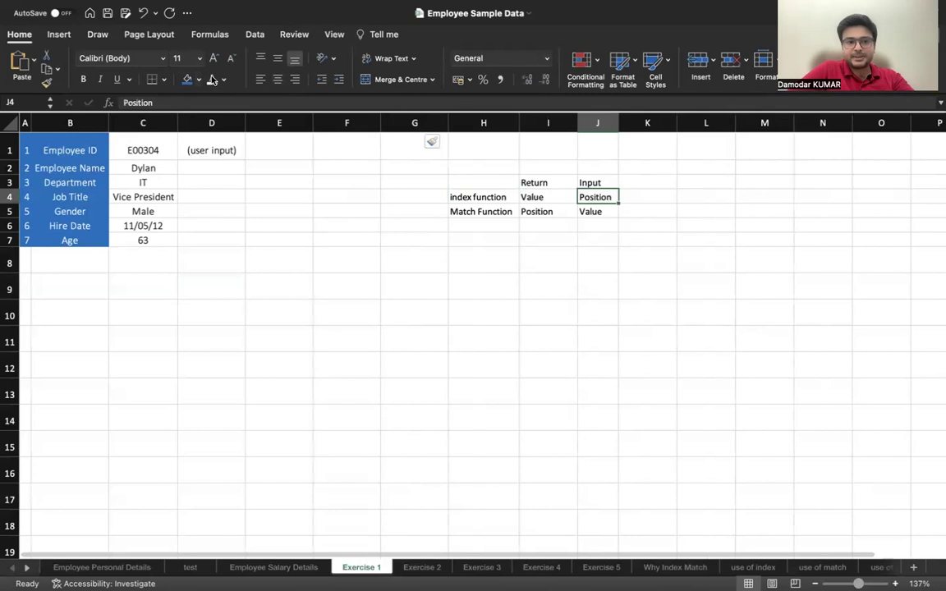
left_click(229, 229)
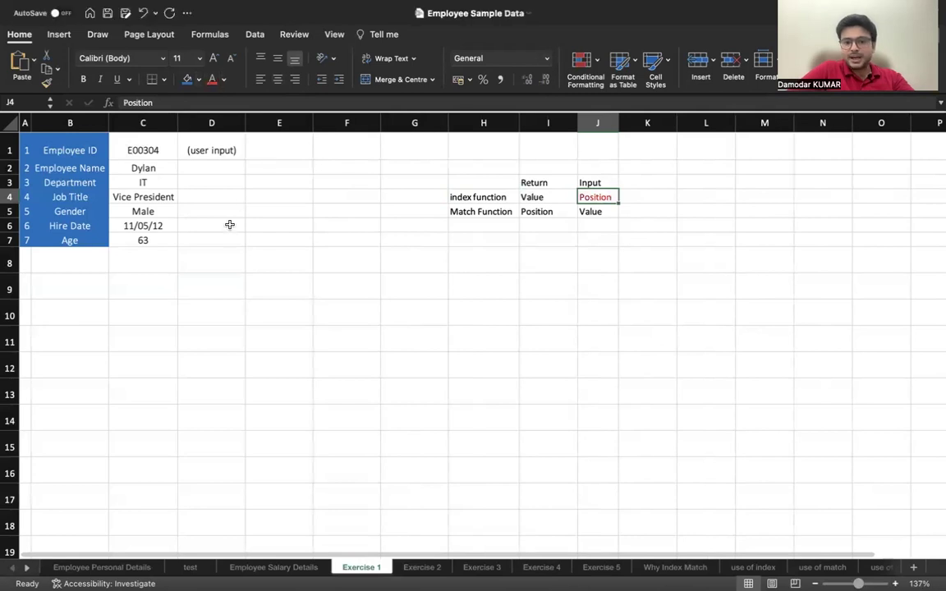
left_click(213, 62)
left_click(214, 62)
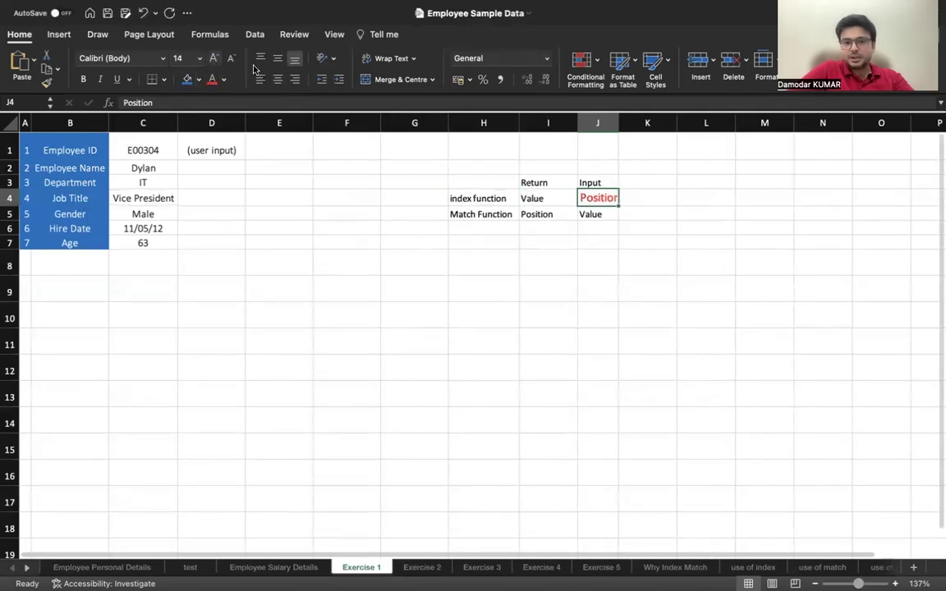
left_click_drag(619, 122, 618, 121)
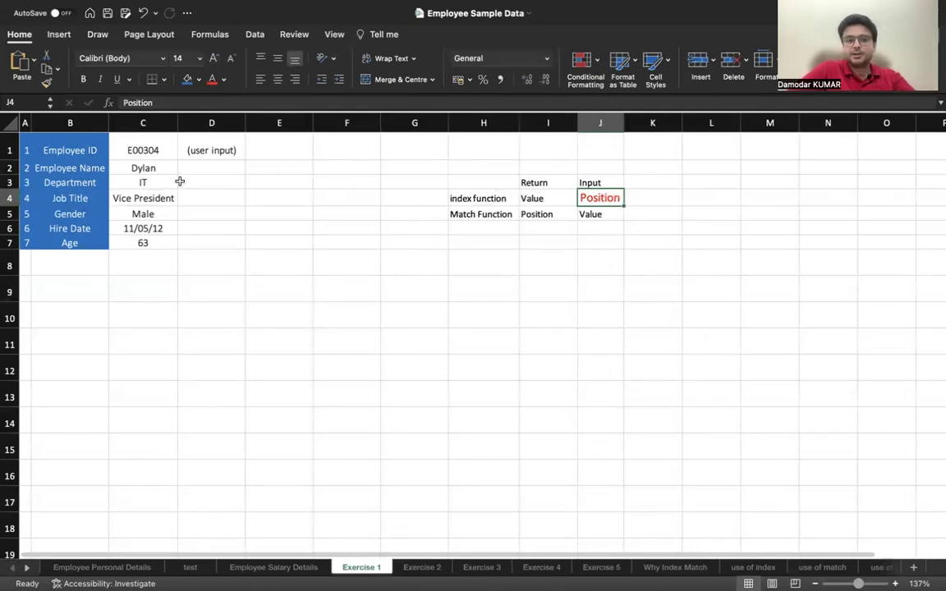
Highlight the department value in C3 with a blue fill.
left_click(146, 182)
left_click(188, 79)
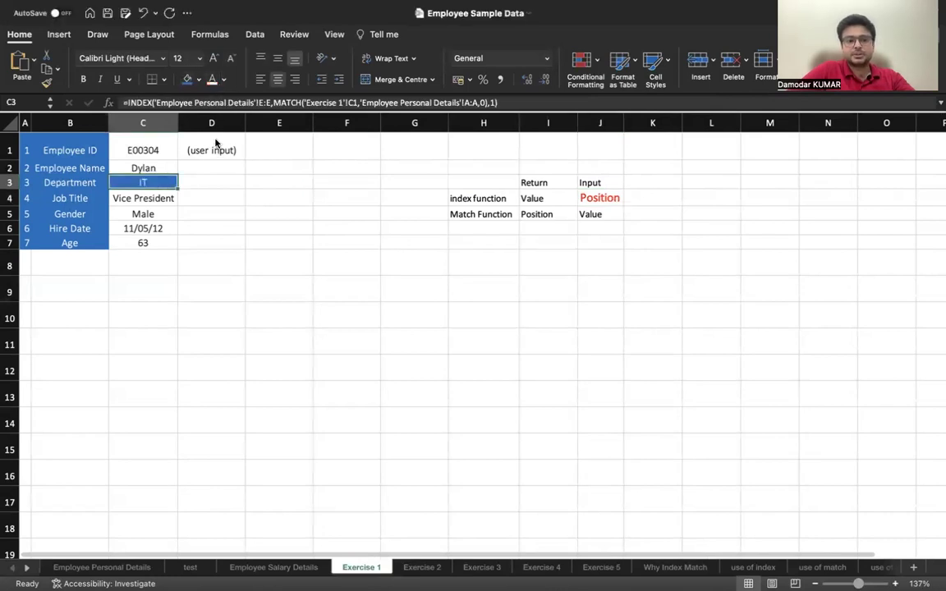
left_click(213, 284)
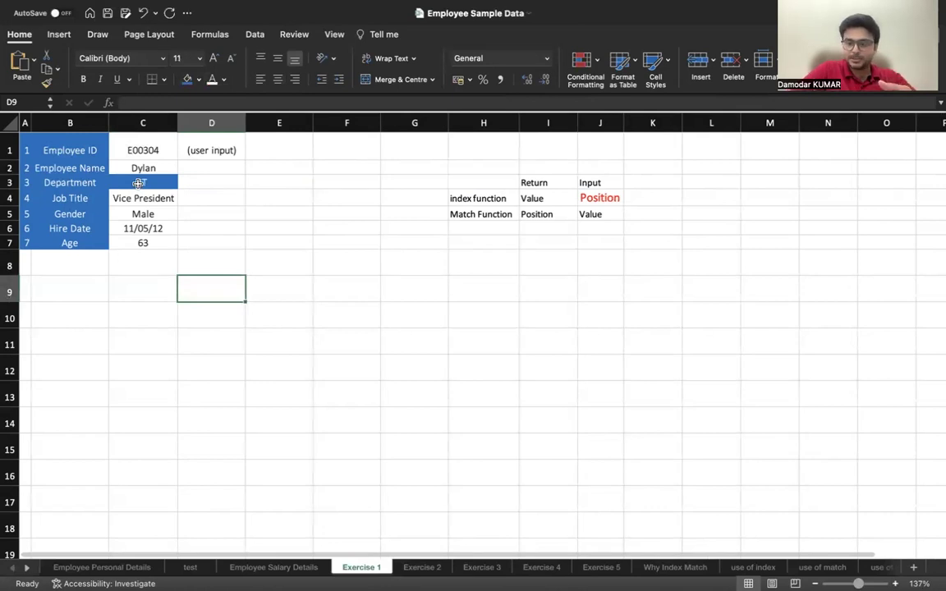
left_click(137, 184)
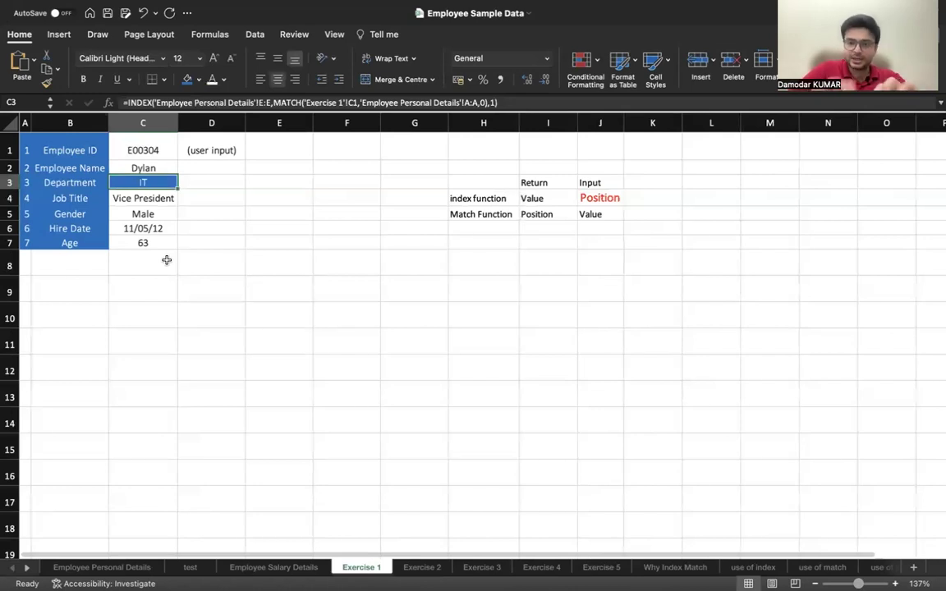
Enter the formula =INDEX(A:C,3,3) in H10 to return the department from the employee details.
left_click(486, 306)
type("=index")
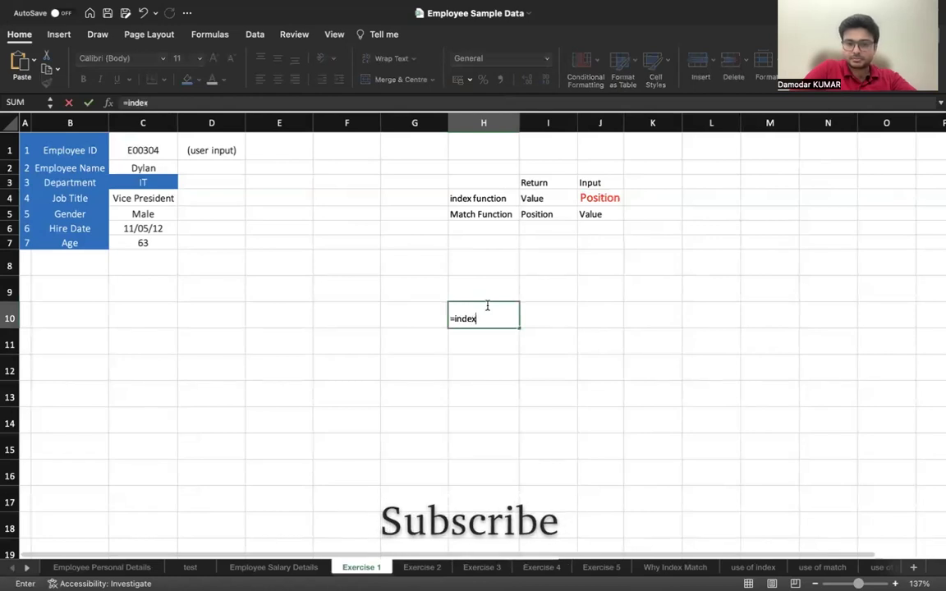
key("Tab")
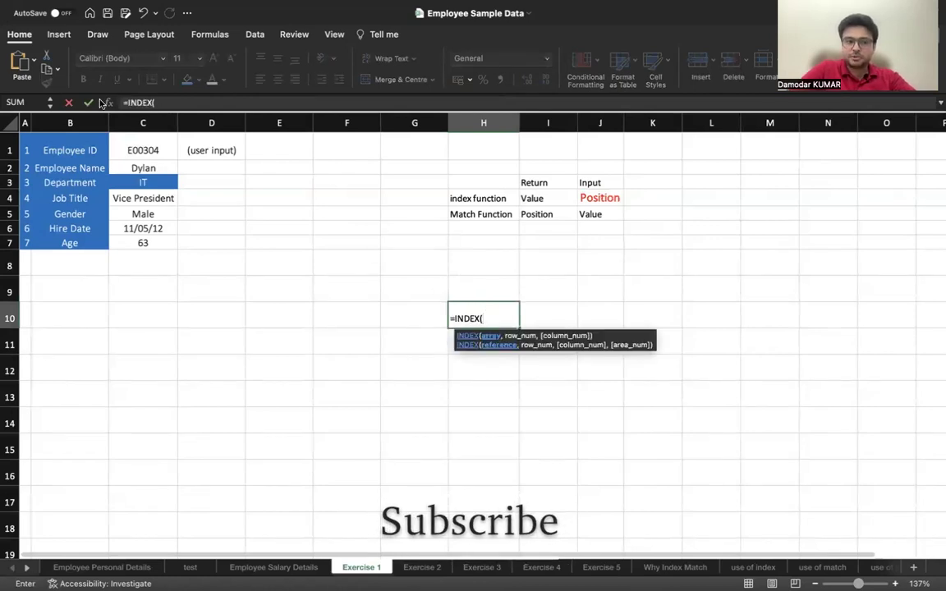
left_click_drag(24, 122, 134, 120)
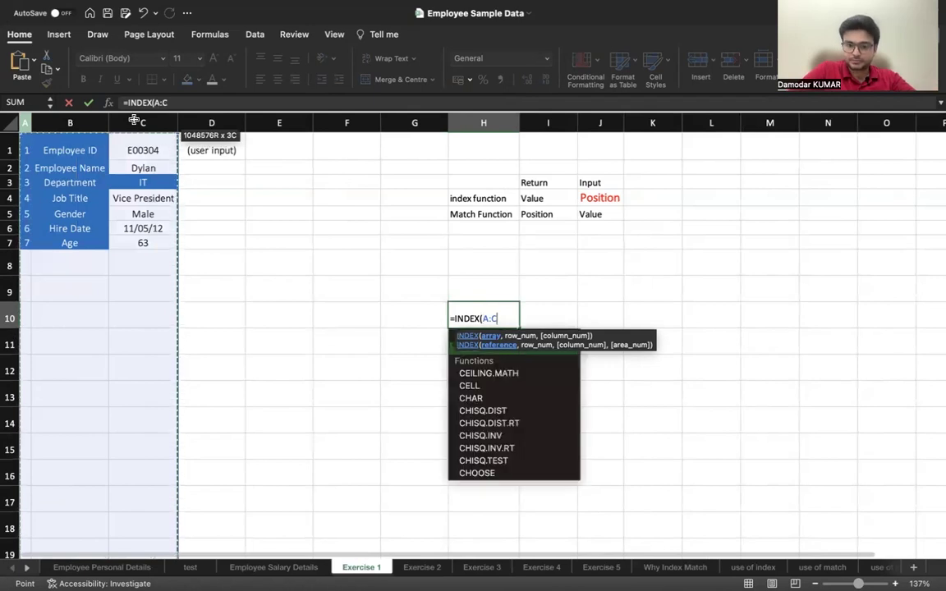
type(",")
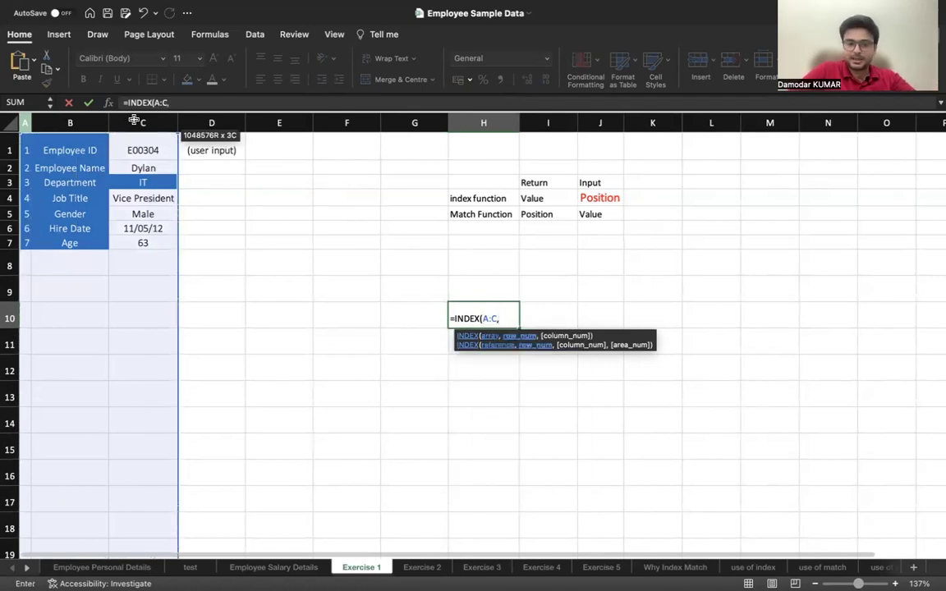
type("3,3")
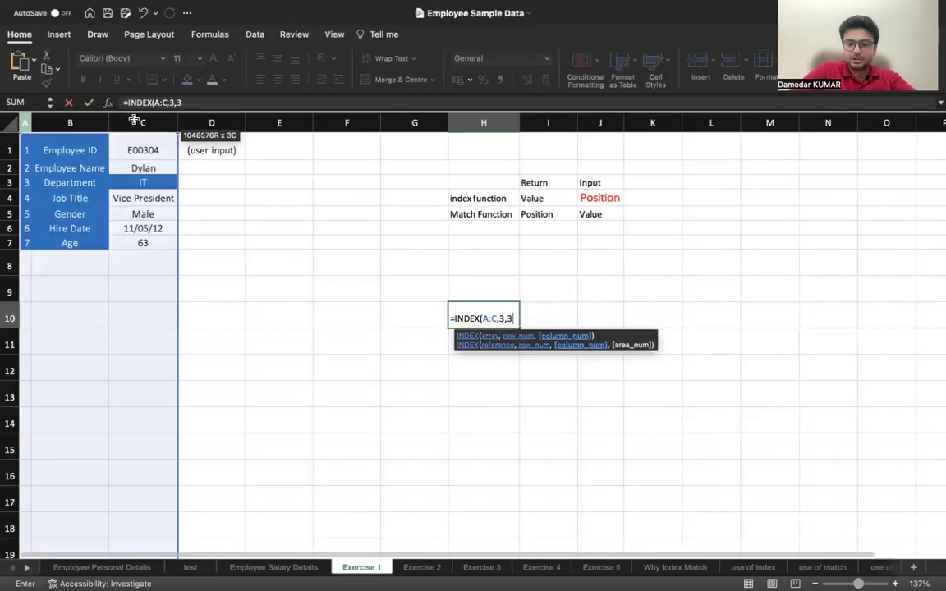
type(")")
key("Return")
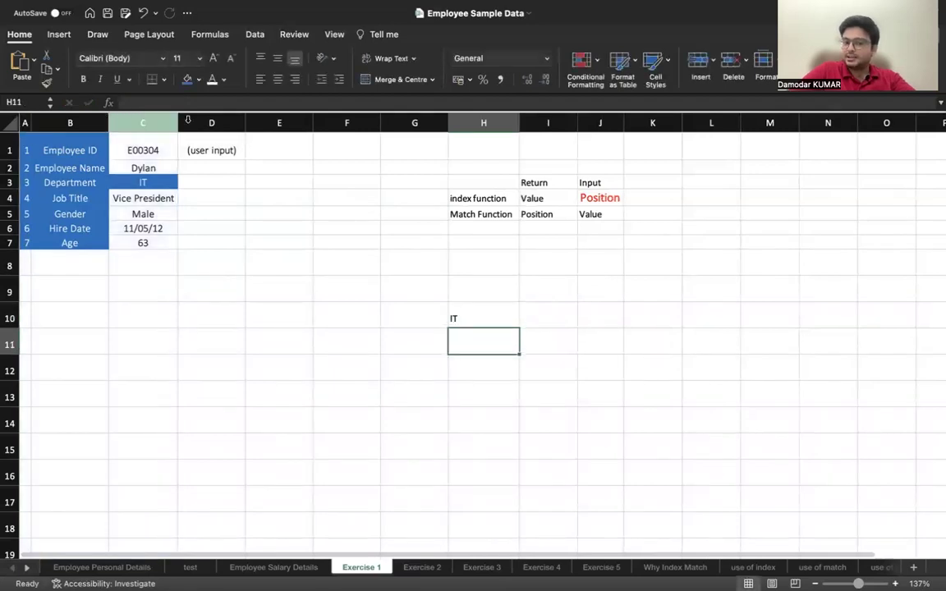
left_click(485, 319)
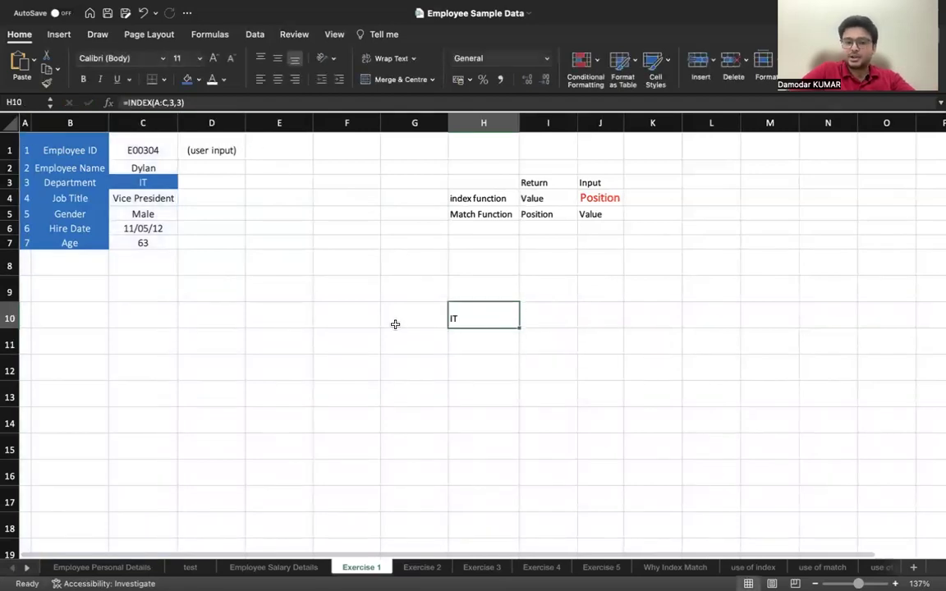
Label the formula result with "Index" in I10.
left_click(567, 312)
type("Indec")
key("BackSpace")
type("x")
key("Return")
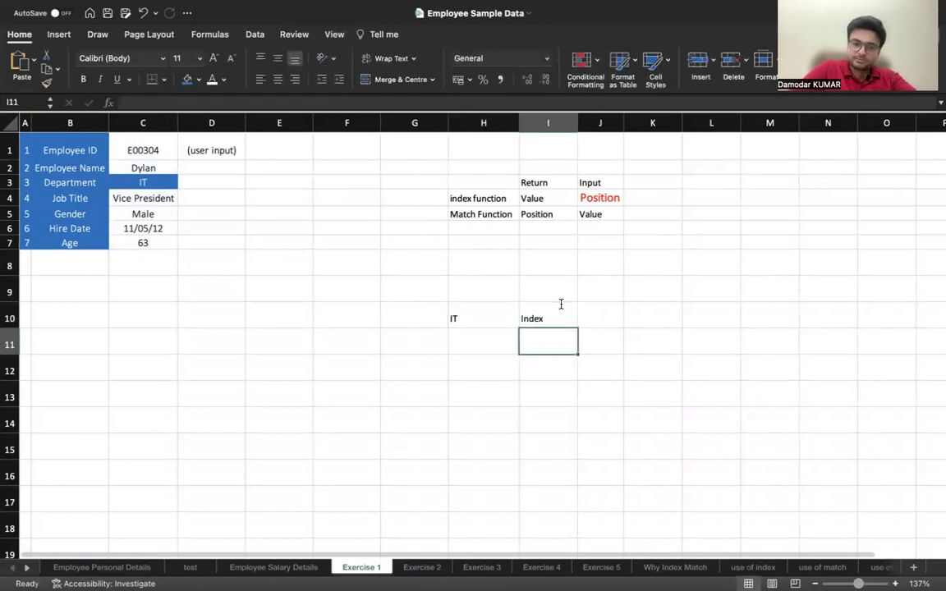
key("Left")
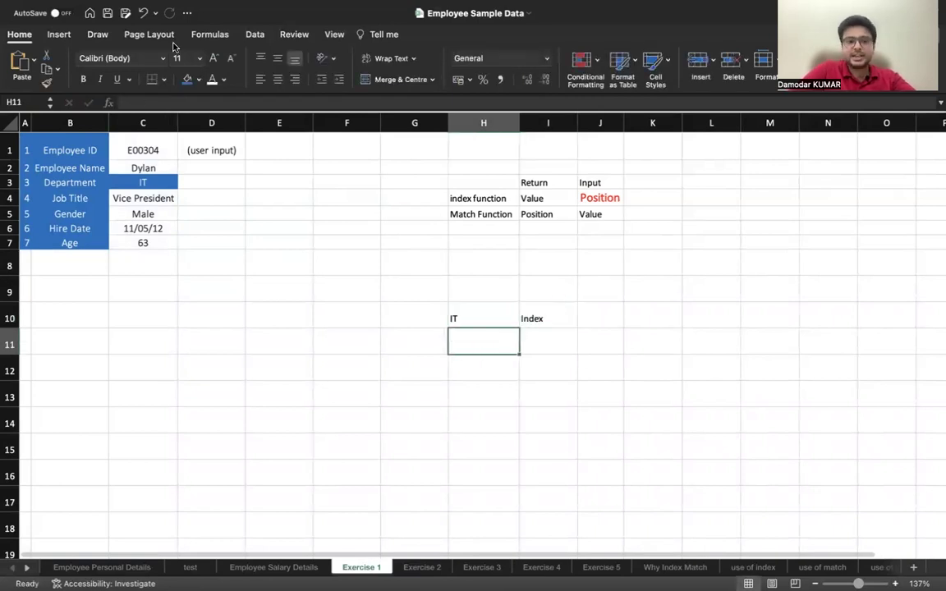
Highlight the hire date value in C6 with a blue fill and white text.
left_click(143, 182)
left_click(162, 229)
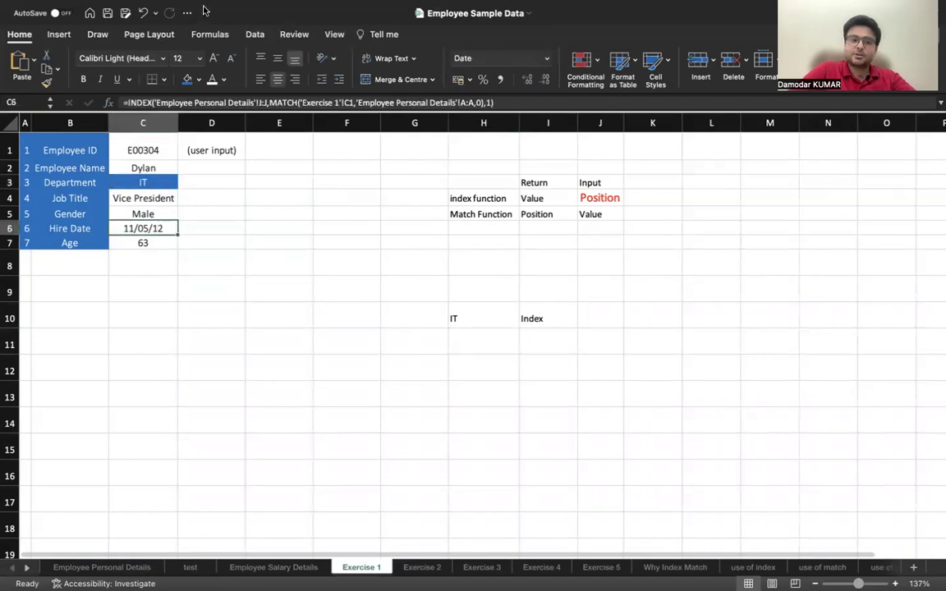
left_click(187, 79)
left_click(212, 80)
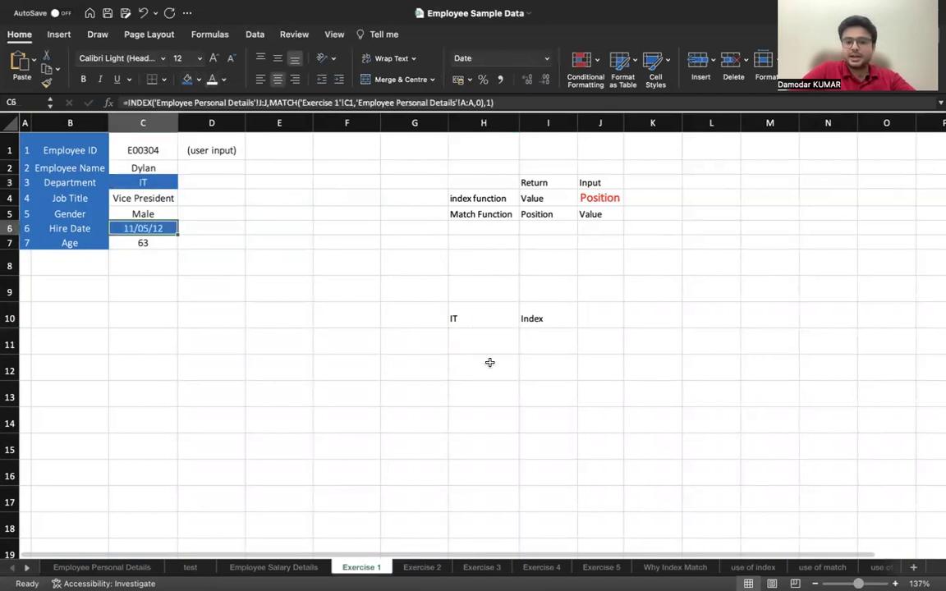
Enter the formula =INDEX(C:C,6,1) in H12 to return the hire date from column C.
left_click(505, 368)
type("=inde")
key("Tab")
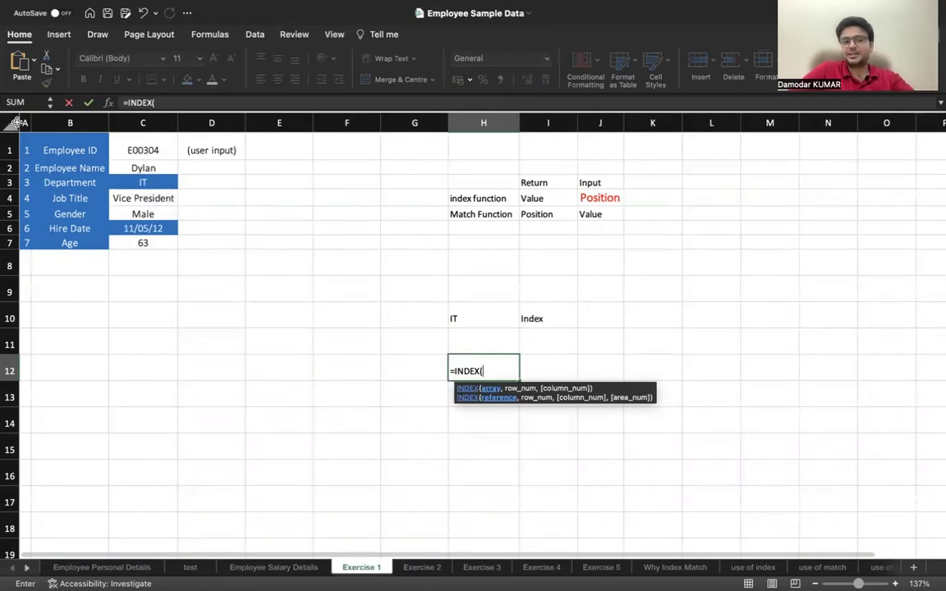
left_click(132, 121)
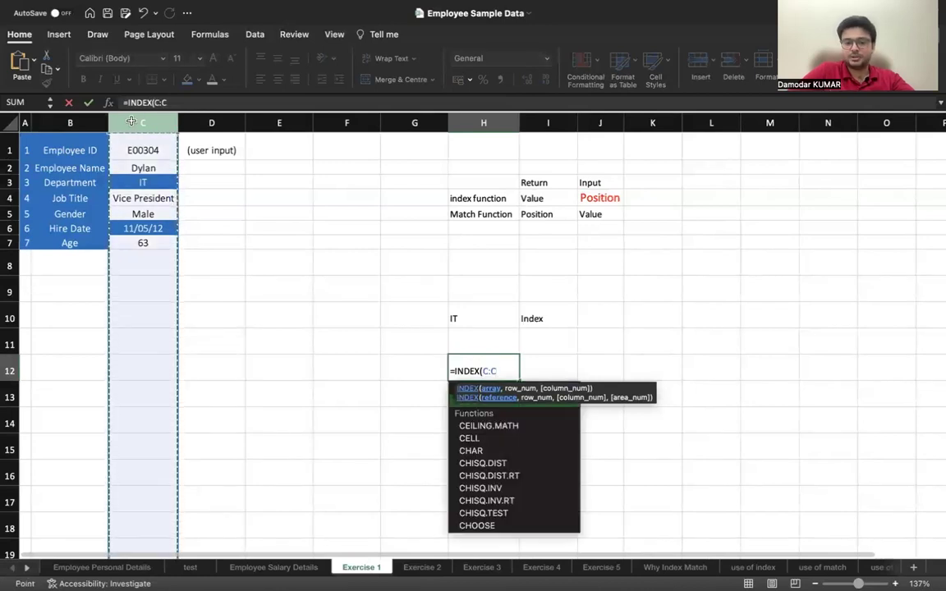
type(",")
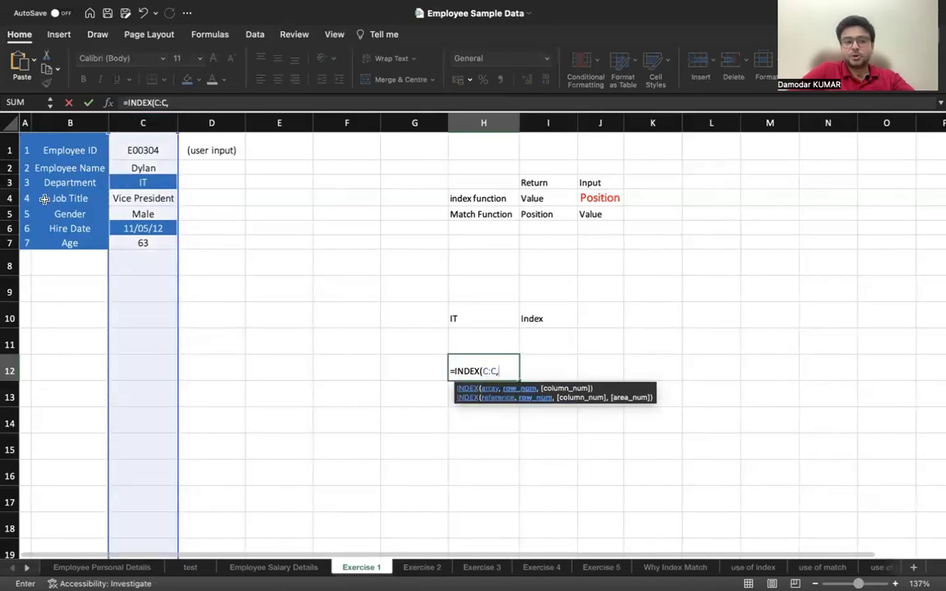
type("6,1")
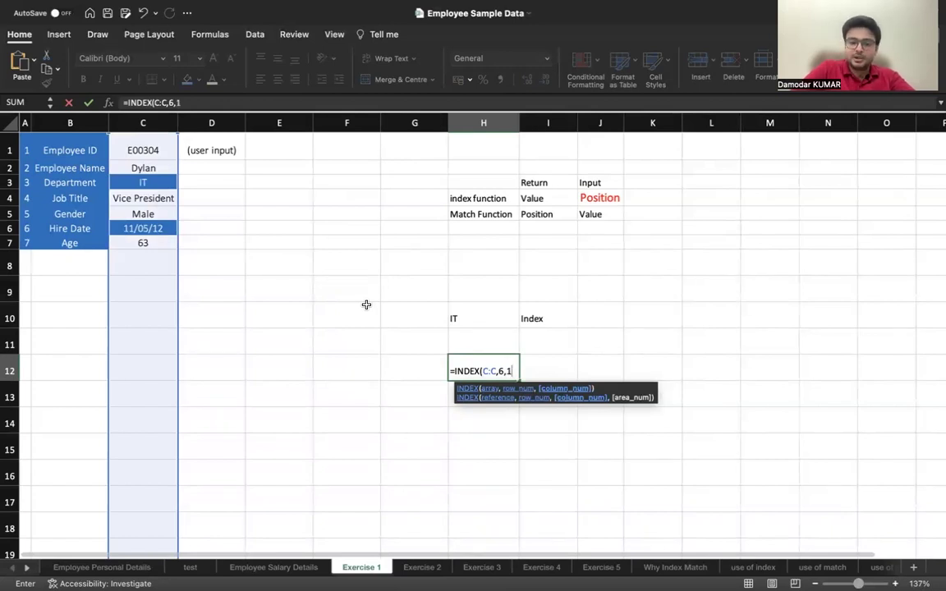
type(")")
key("Return")
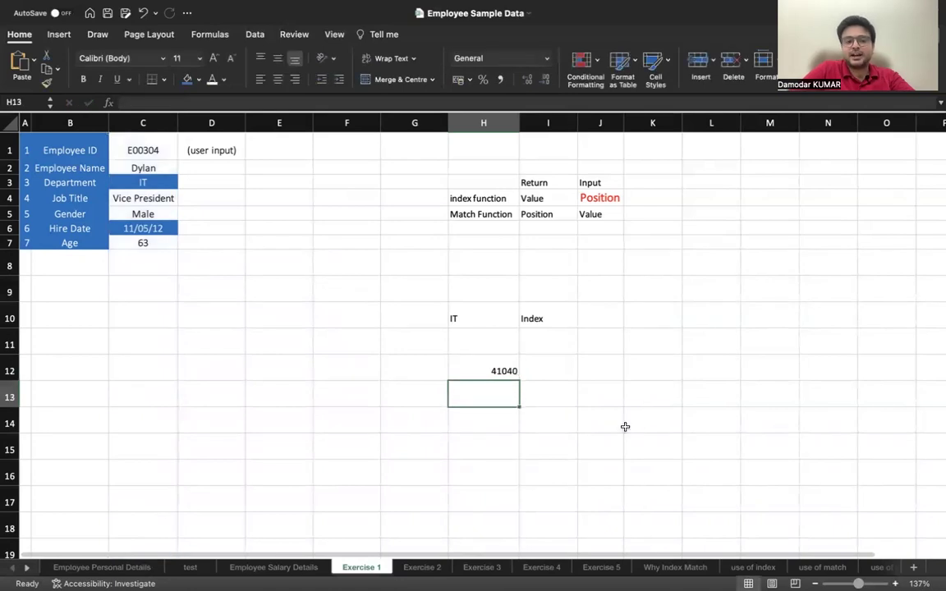
Format the INDEX result in H12 with the Date number category.
left_click(509, 370)
right_click(510, 370)
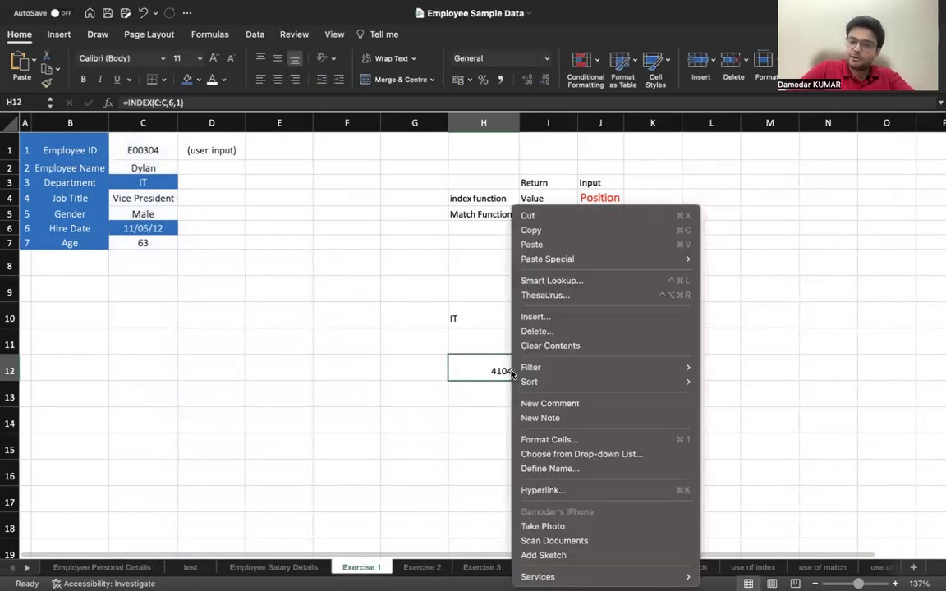
left_click(588, 440)
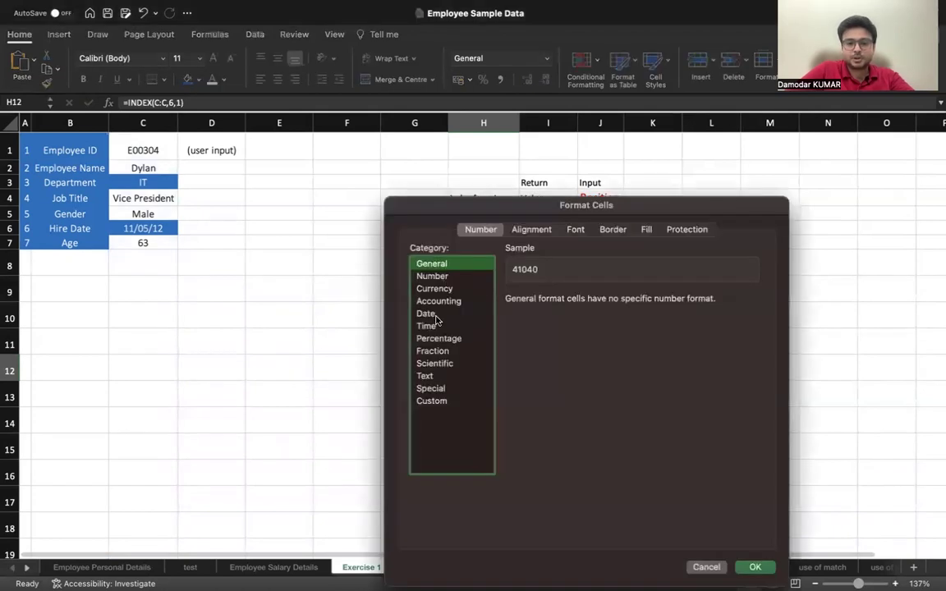
left_click(427, 313)
left_click(755, 567)
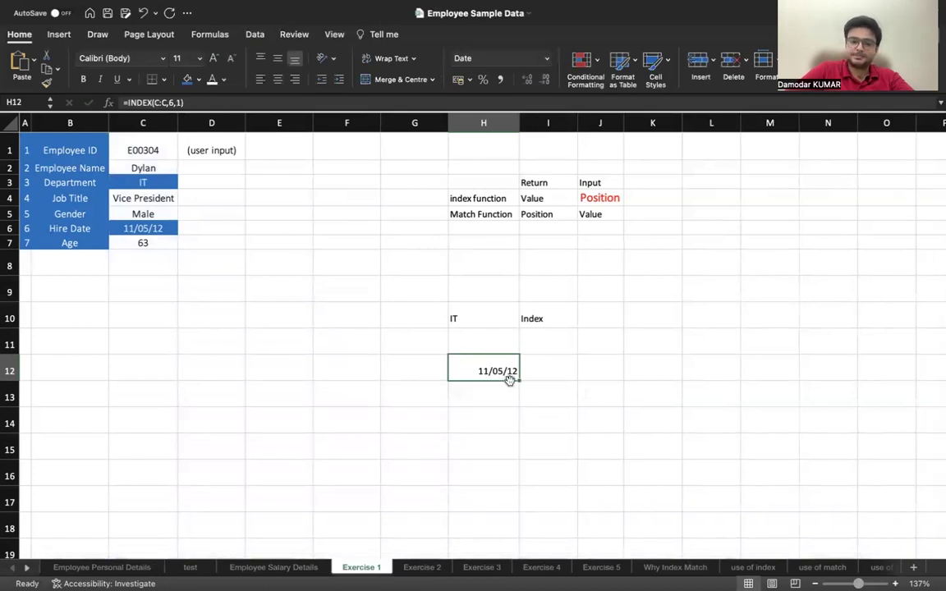
Clear the example INDEX formulas and their label from G10:J12.
left_click_drag(416, 313, 578, 369)
key("Delete")
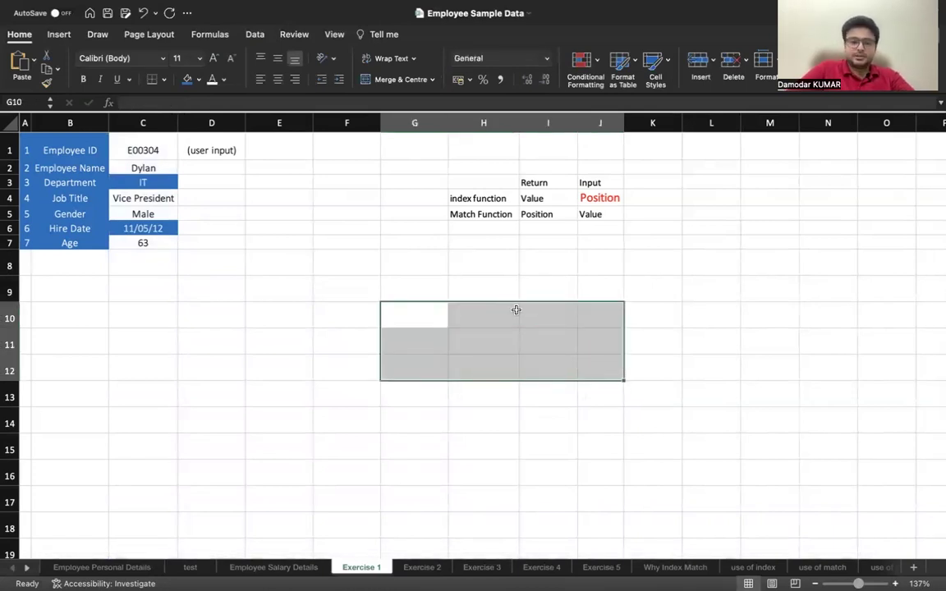
left_click(476, 286)
type("=m")
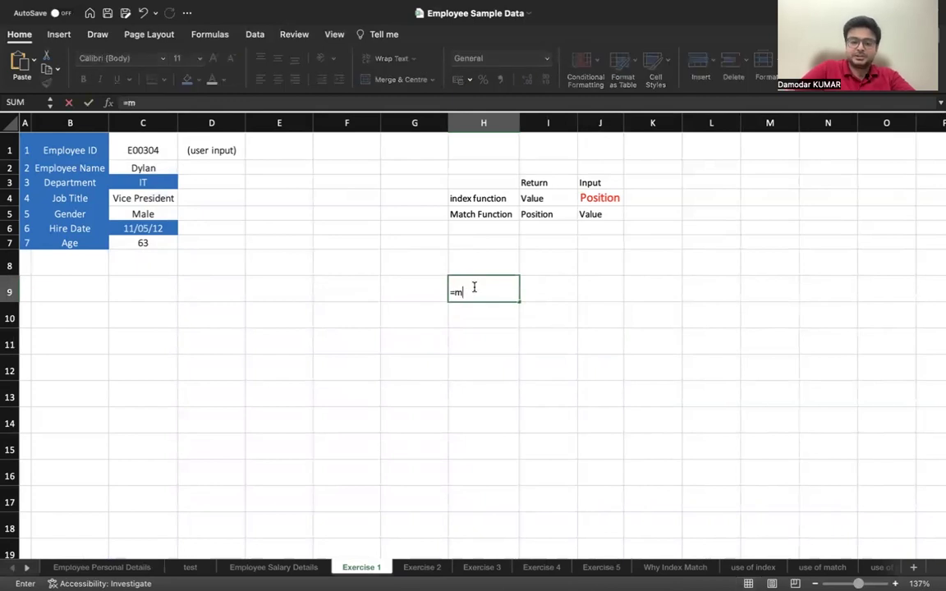
type("atch")
key("Tab")
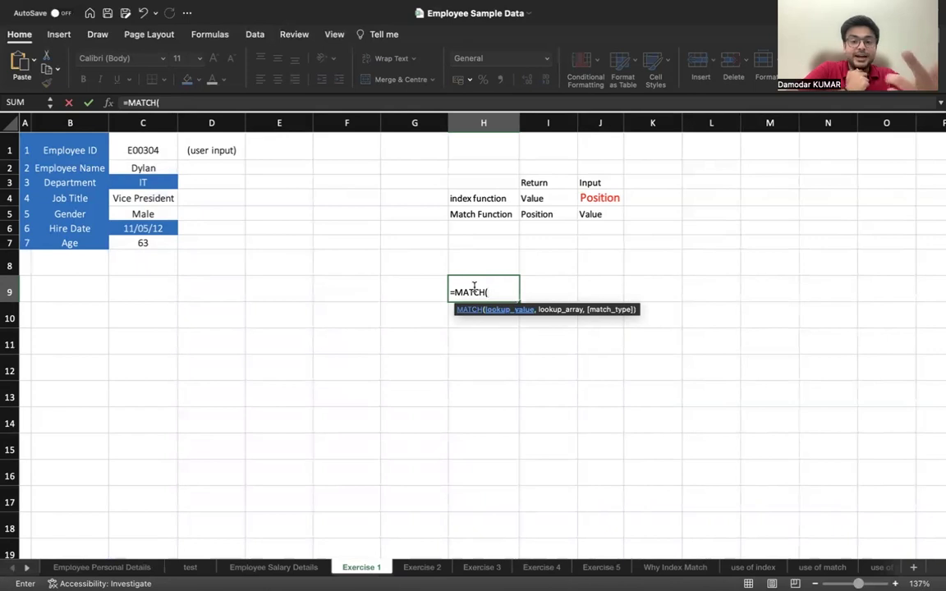
key("Escape")
Highlight "Value" in the Match Function row with dark blue fill and white text, and fill the gender value in C5 green.
left_click(605, 214)
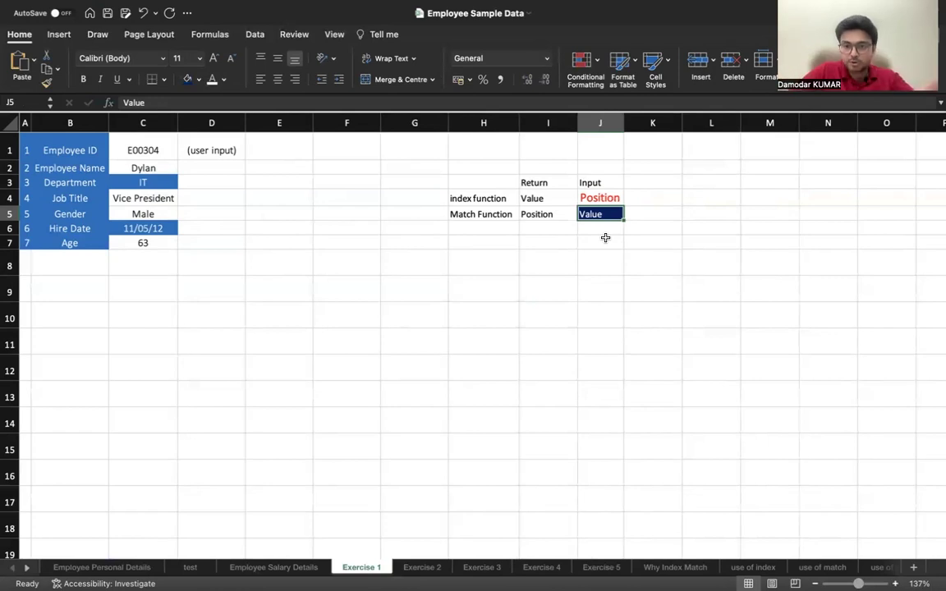
left_click(467, 271)
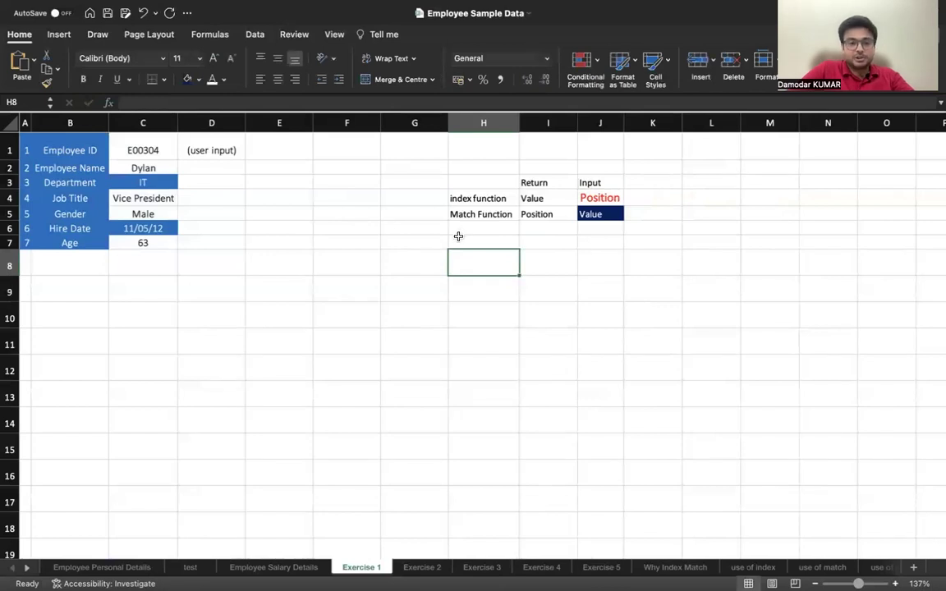
left_click(155, 212)
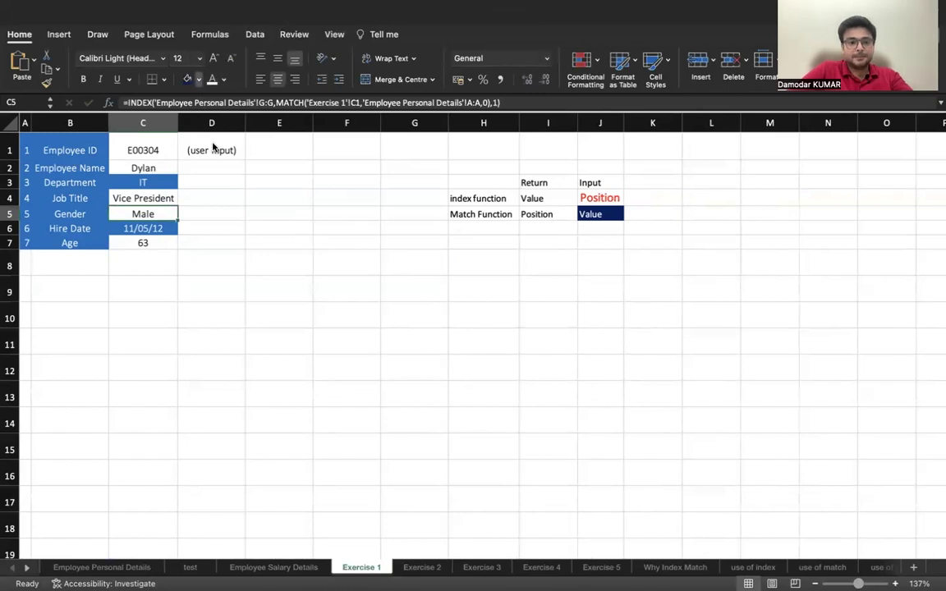
Enter the formula =MATCH(C5,C:C,0) in J8 to find the exact-match position of the gender value in column C.
left_click(599, 268)
type("=mat")
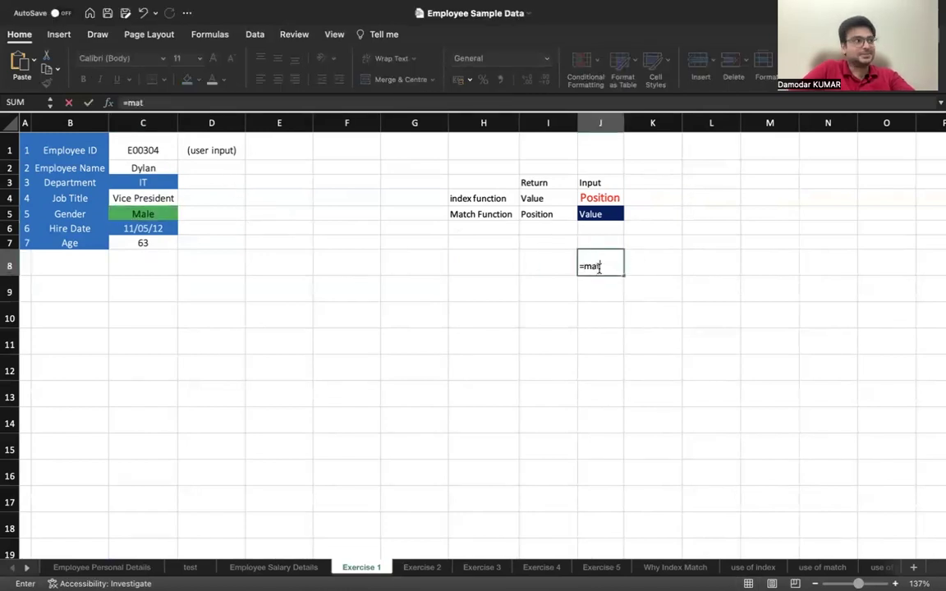
type("ch")
key("Tab")
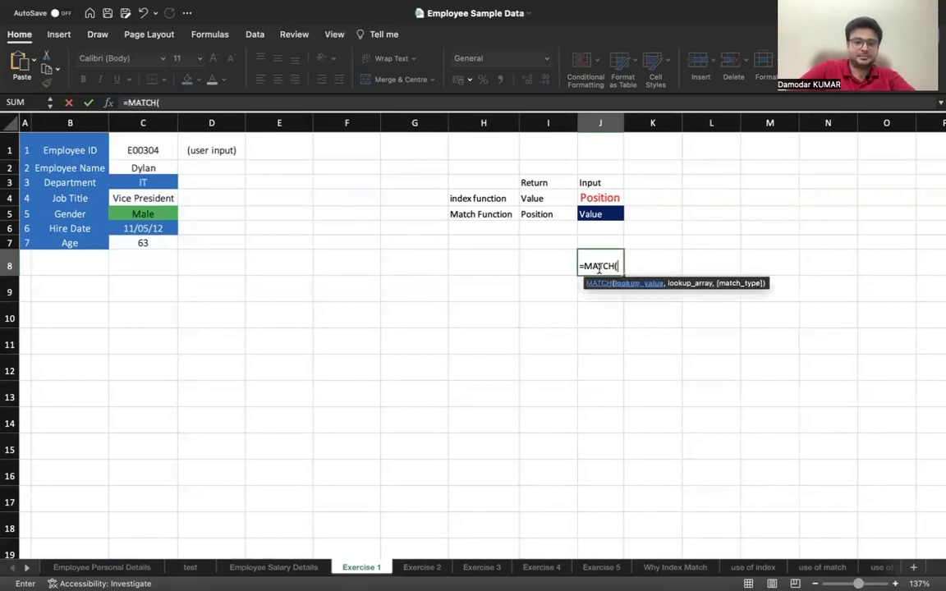
left_click(161, 215)
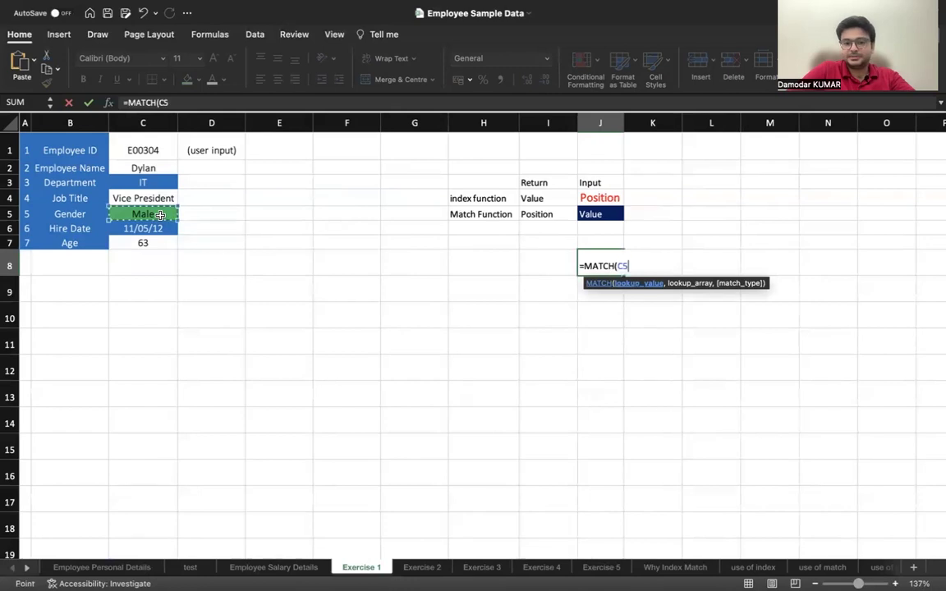
type(",")
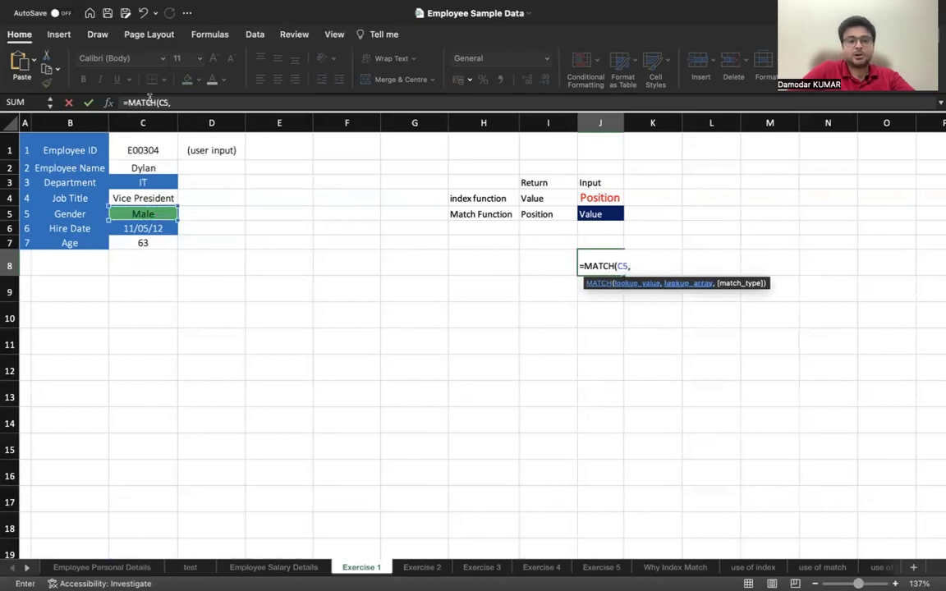
left_click(143, 124)
type(",")
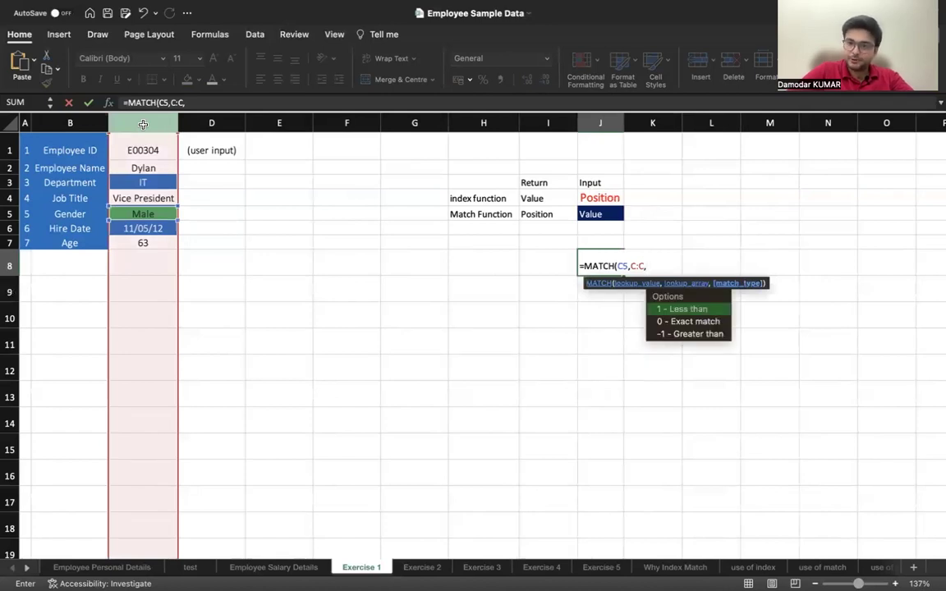
type("0")
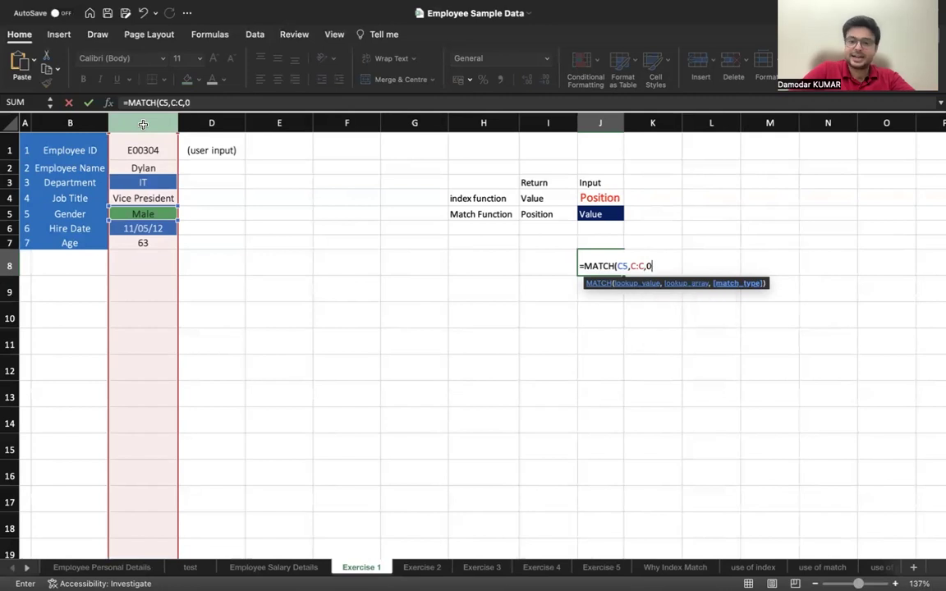
type(")")
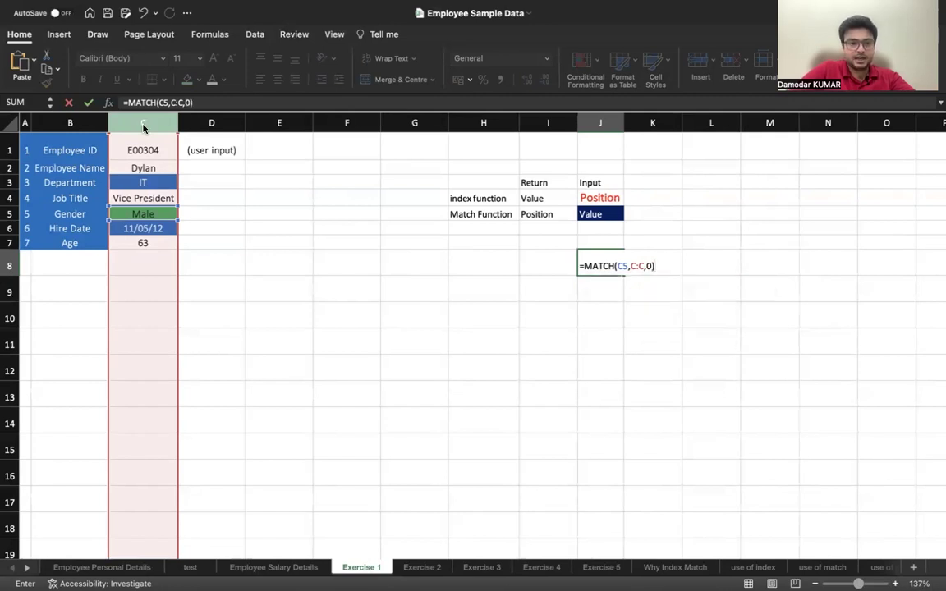
key("Return")
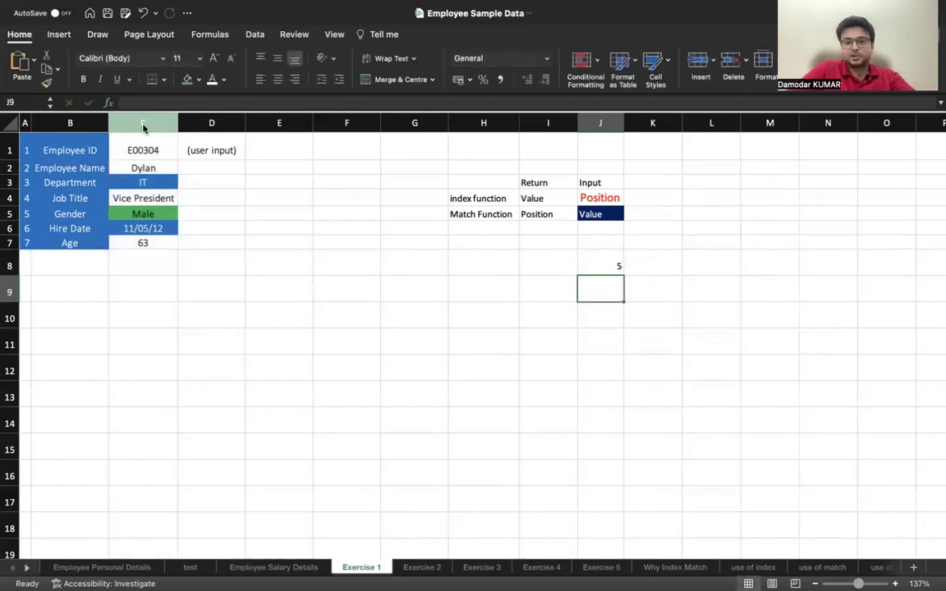
left_click(10, 213)
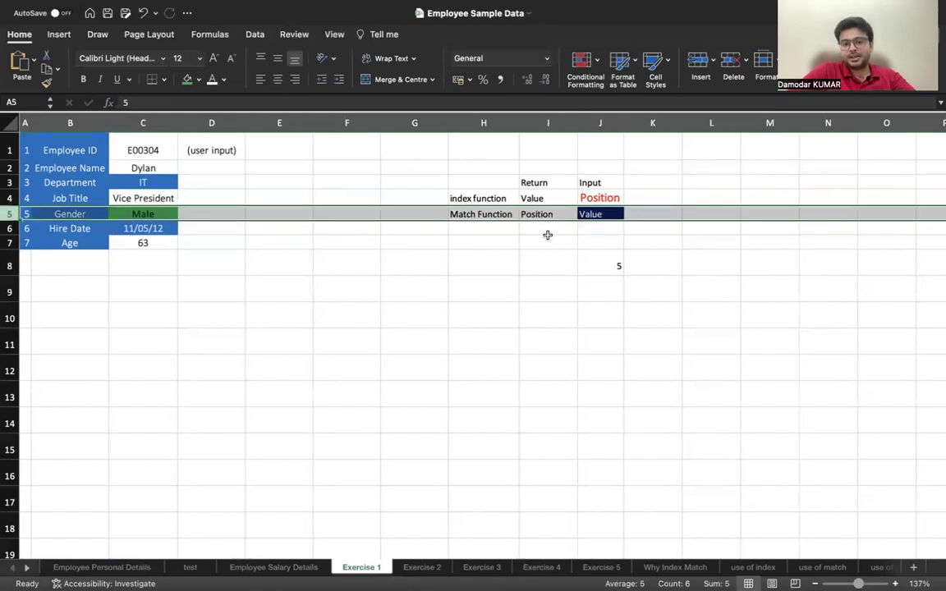
left_click(606, 319)
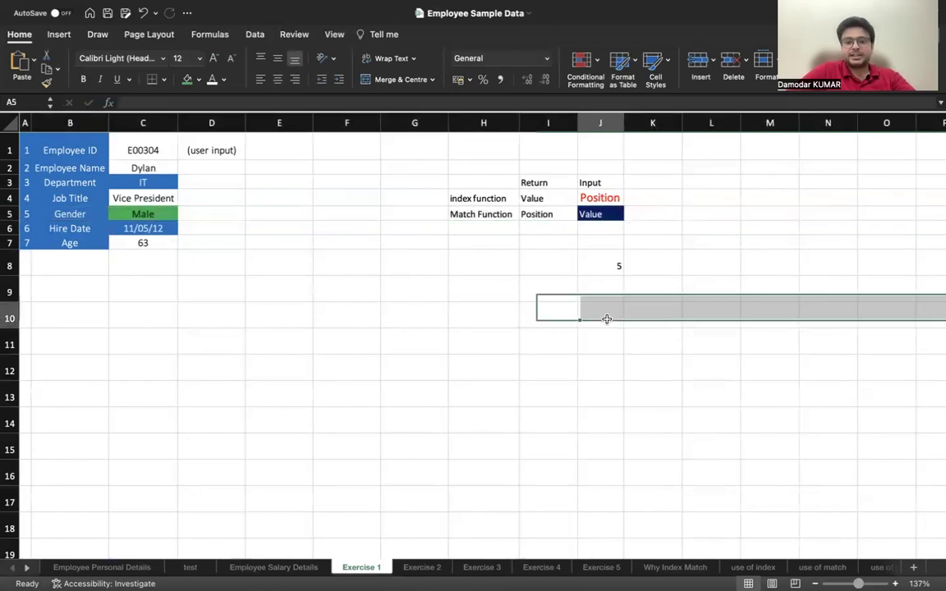
Fill the job title value in C4 with purple and make its text white.
type("=")
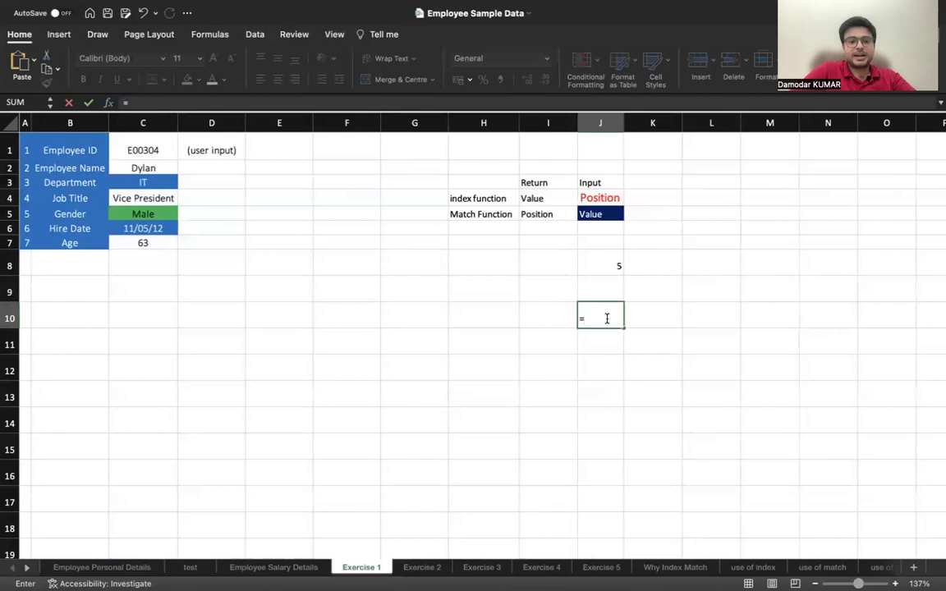
key("Escape")
left_click(120, 198)
left_click(187, 79)
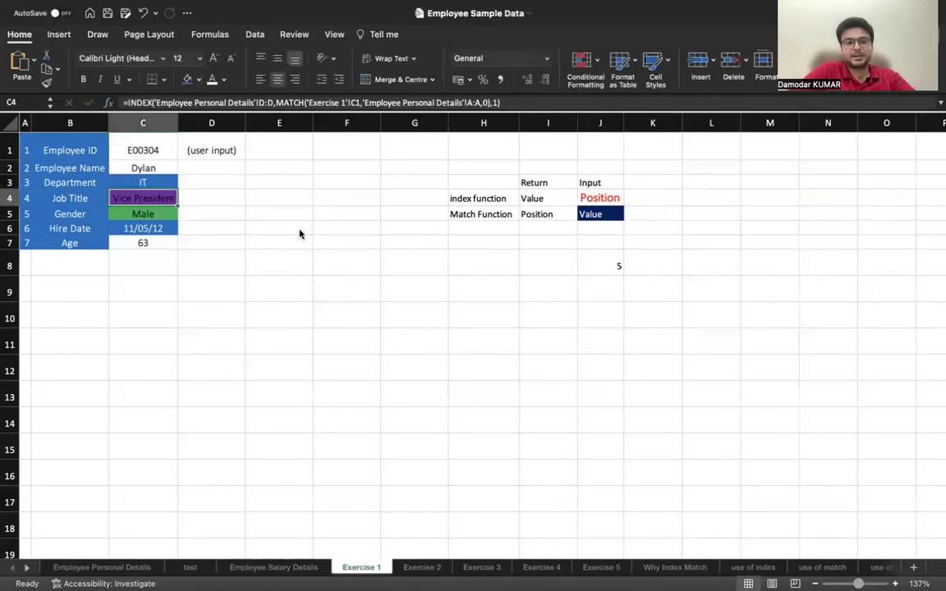
left_click(211, 80)
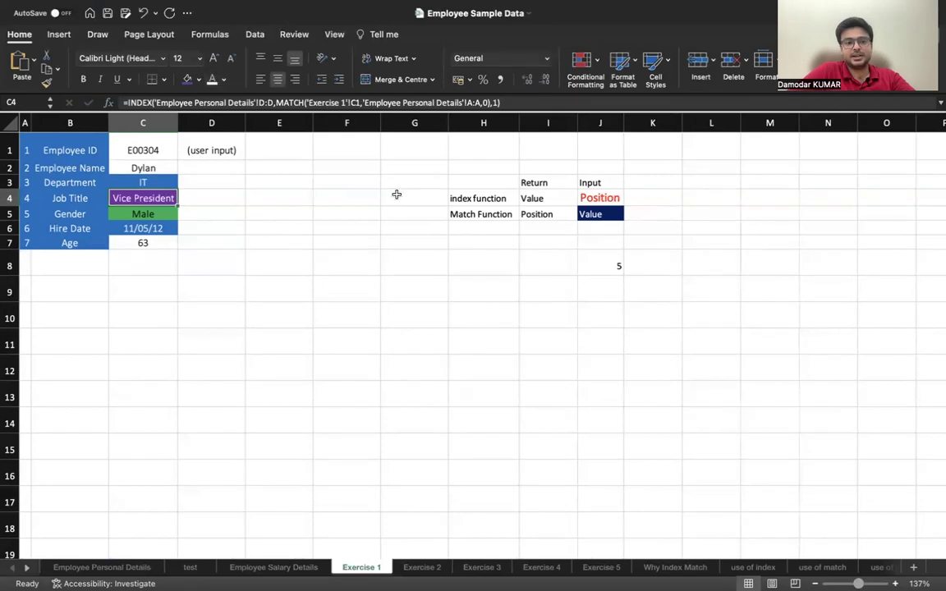
Enter the formula =MATCH(C4,B:C,0) in J9 to look for the exact-match position of the job title across columns B and C.
left_click(591, 283)
type("=matc")
key("Tab")
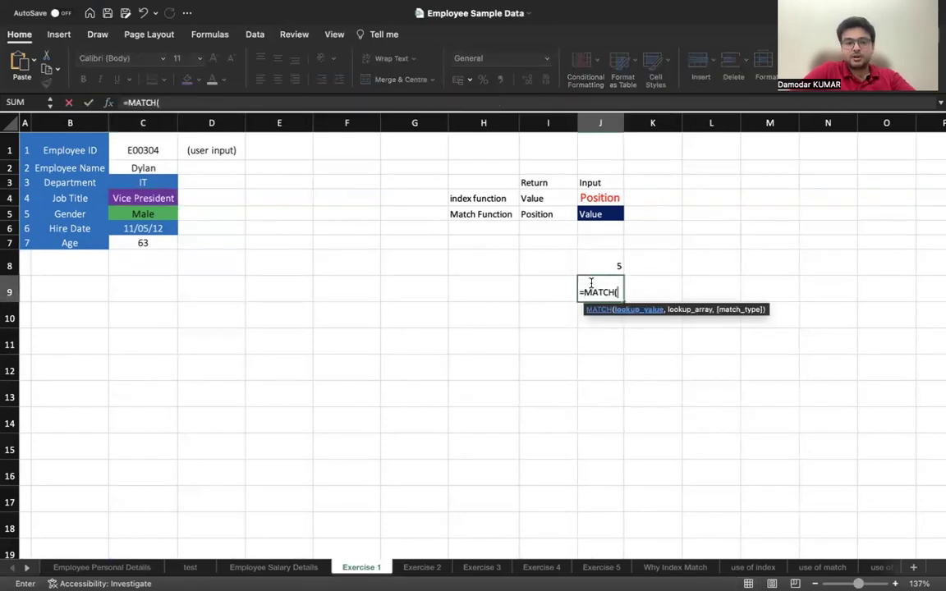
left_click(143, 197)
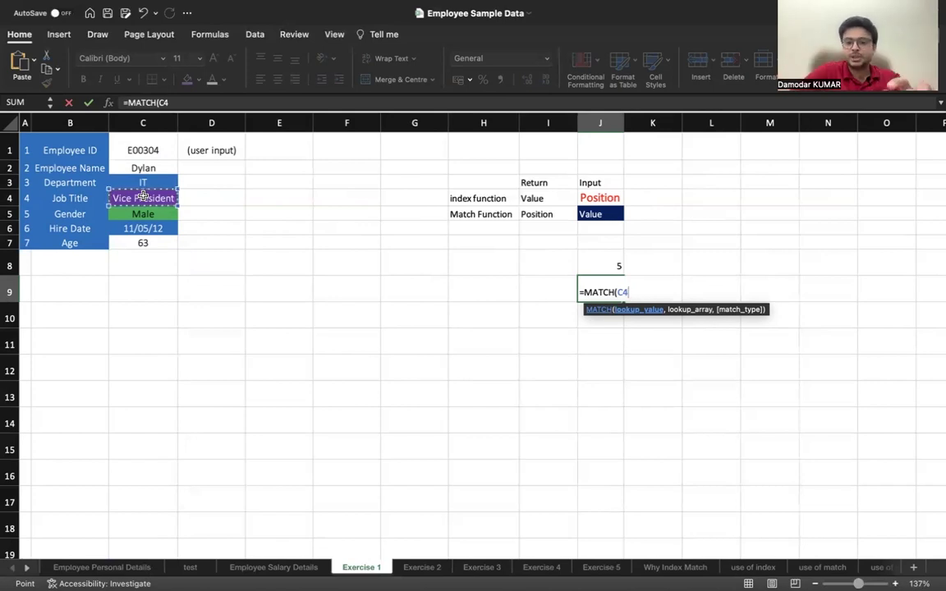
type(",")
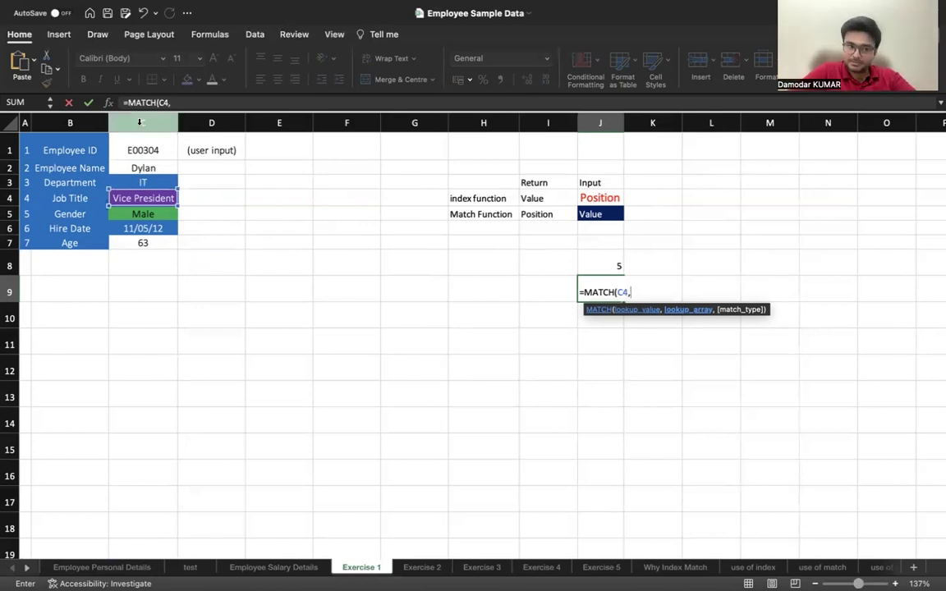
left_click_drag(72, 122, 134, 118)
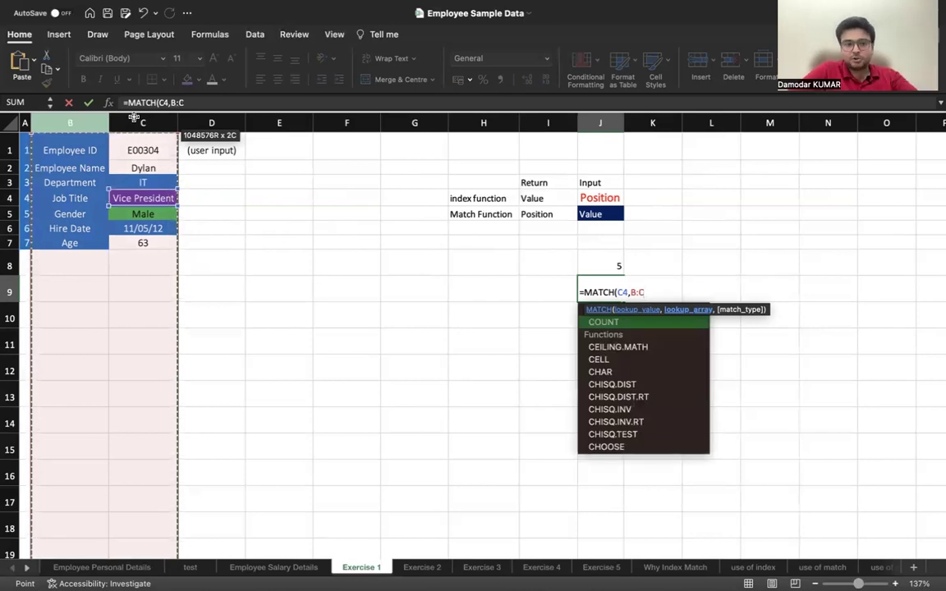
type(",")
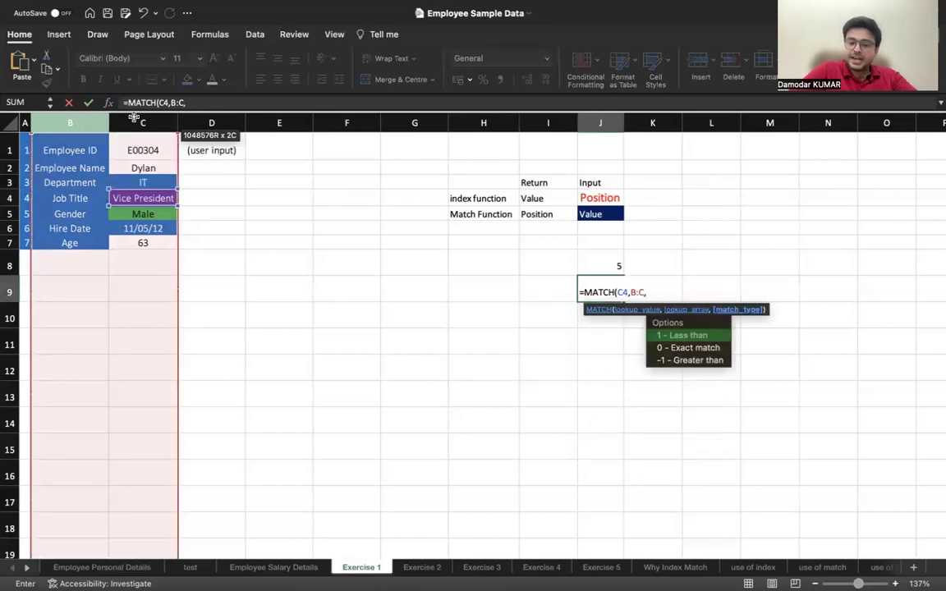
type("0)")
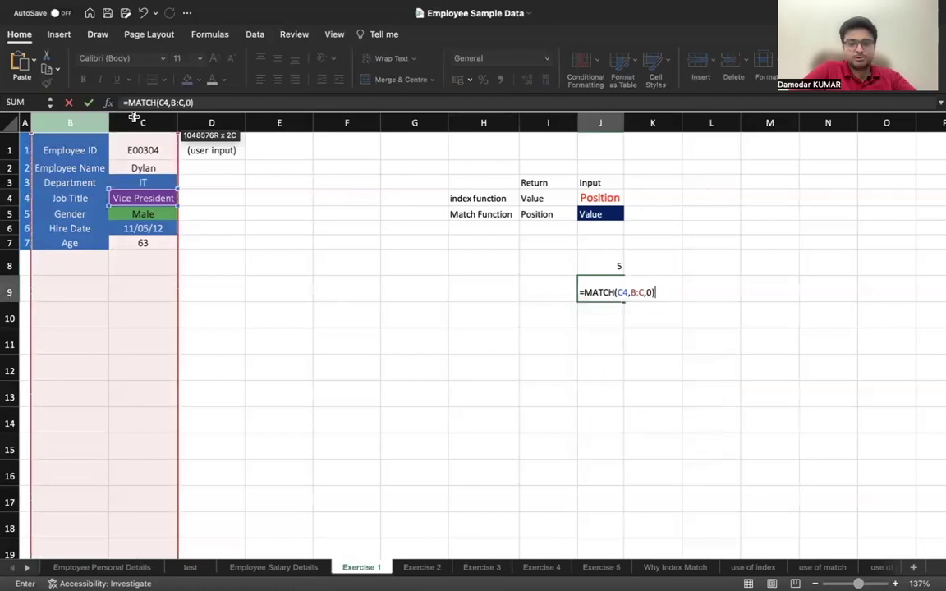
key("Return")
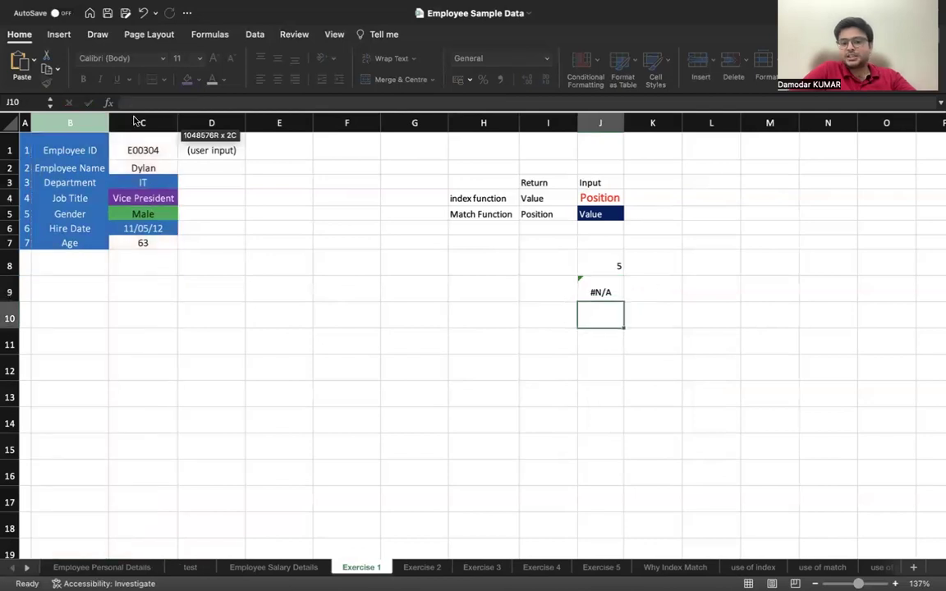
Change the lookup array of the MATCH formula in J9 to C:C.
left_click(601, 292)
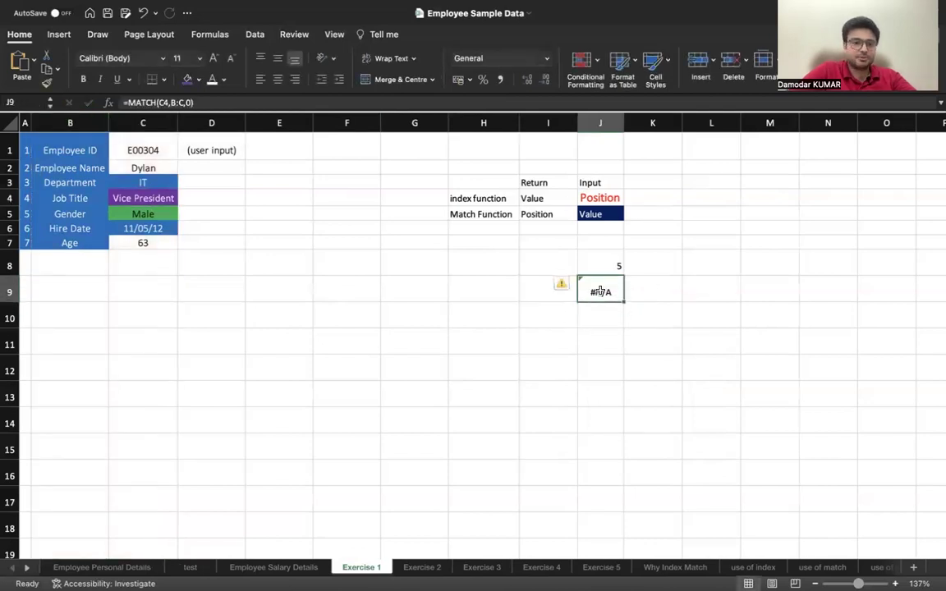
double_click(600, 292)
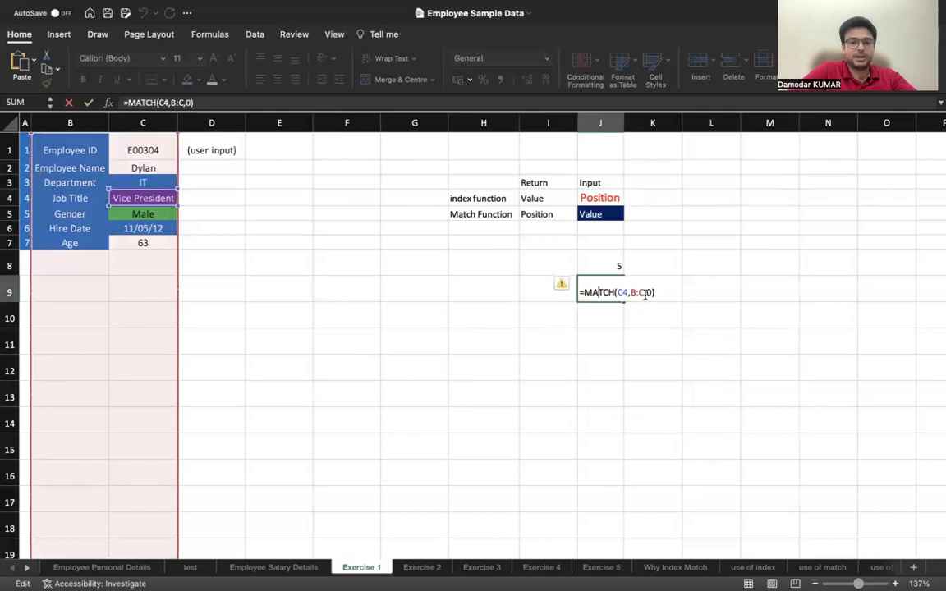
left_click(634, 293)
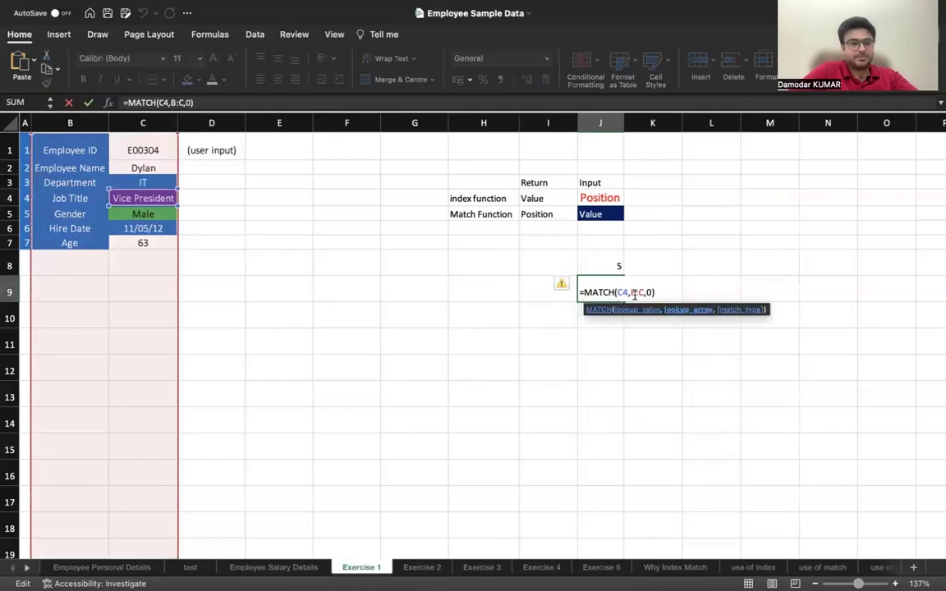
key("BackSpace")
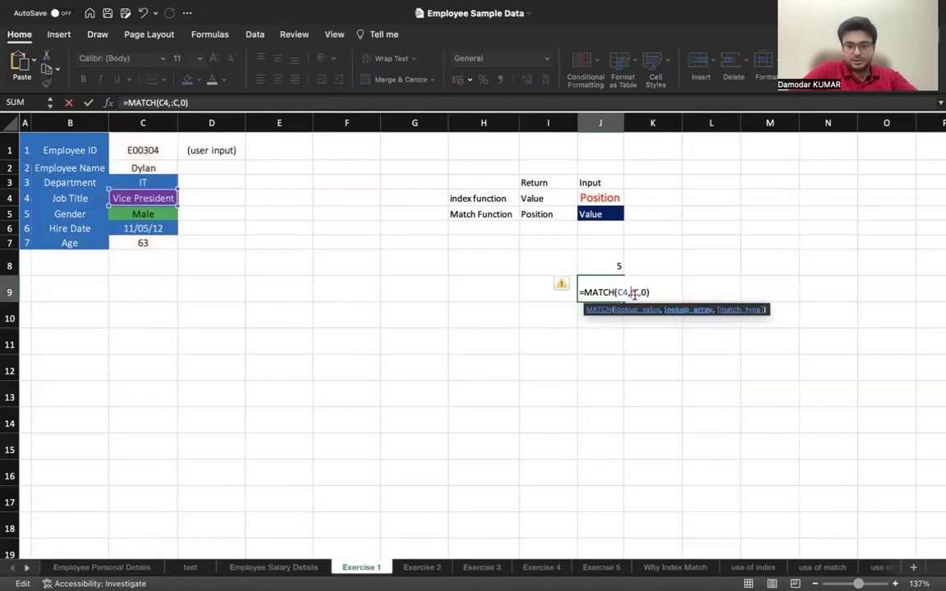
type("C")
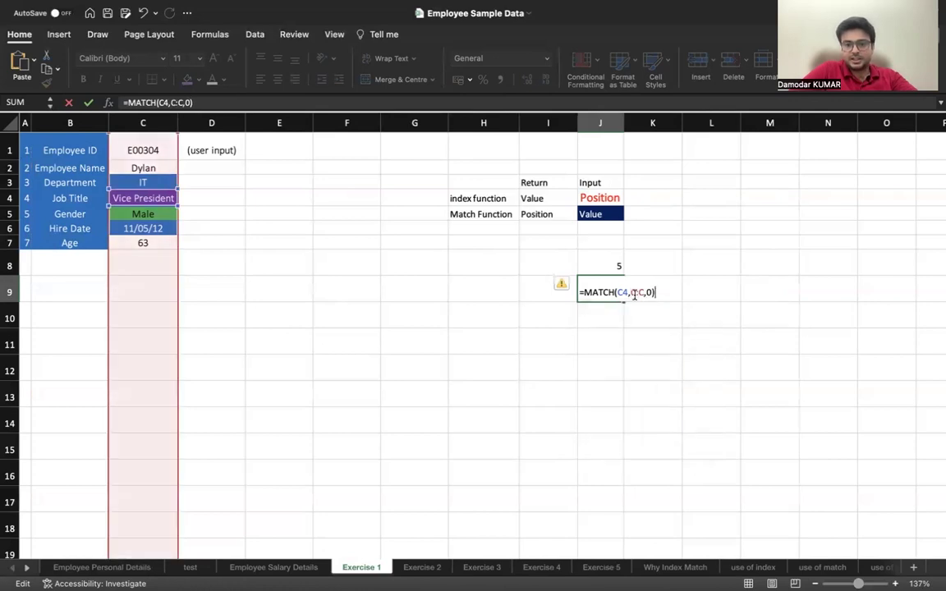
key("Return")
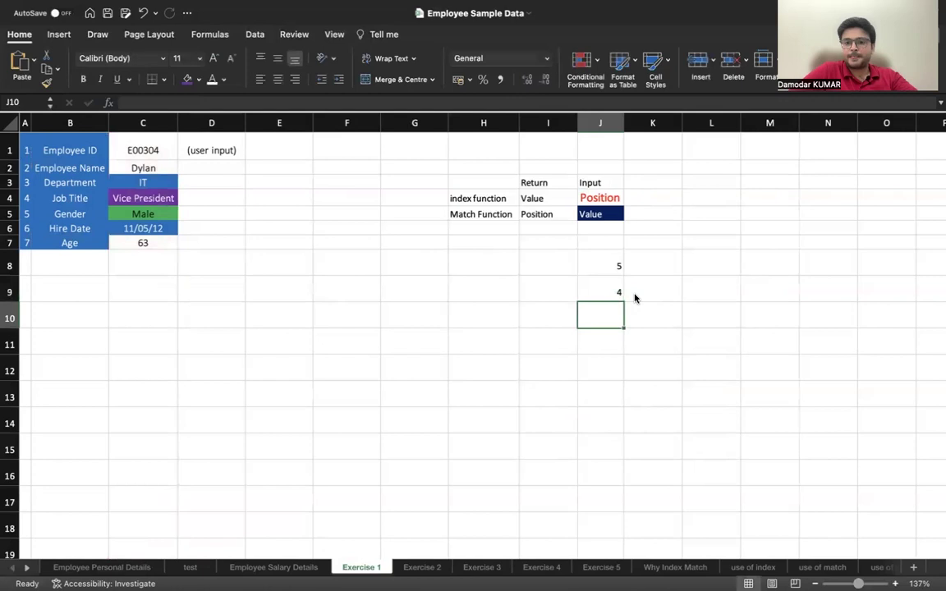
left_click_drag(612, 268, 611, 285)
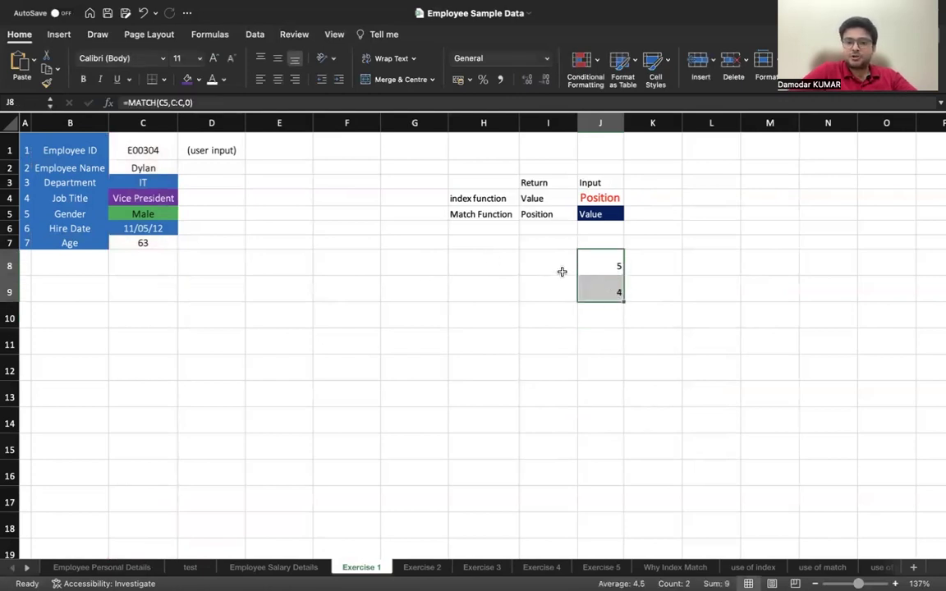
mouse_move(484, 272)
left_mouse_down()
mouse_move(484, 262)
mouse_move(487, 278)
left_mouse_up()
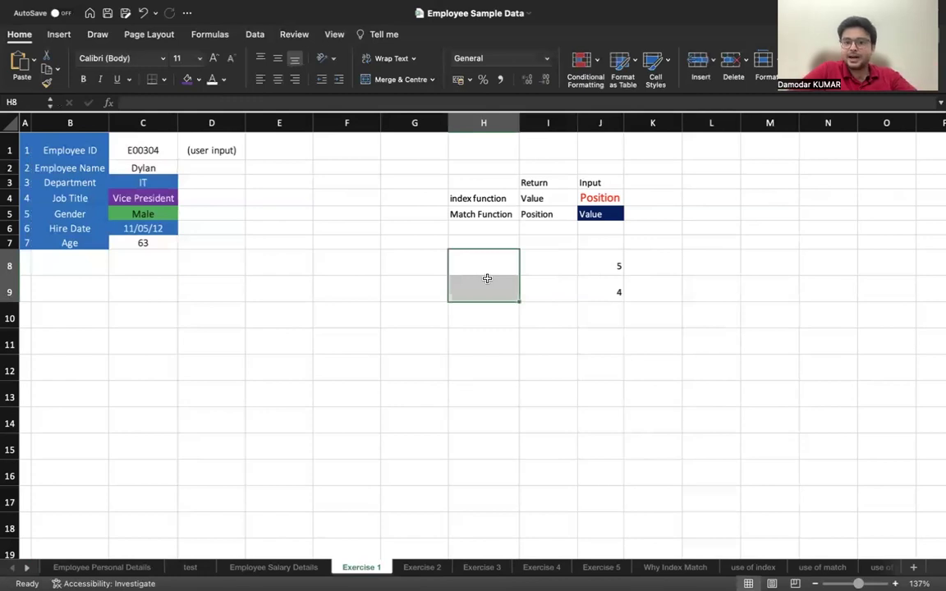
left_click_drag(472, 179, 593, 214)
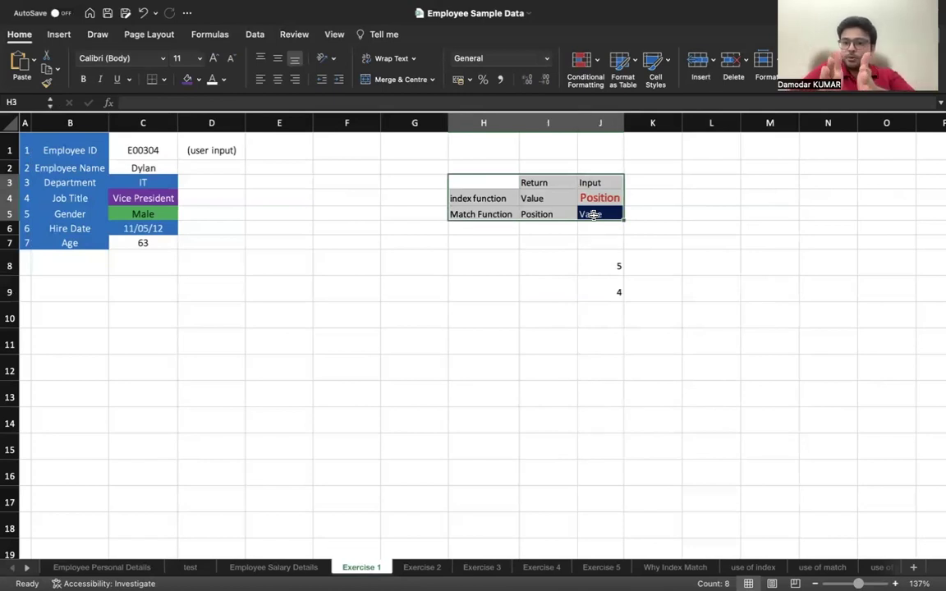
Enter the label "Index+Match" in I10, below the MATCH examples.
left_click(559, 315)
type("Index")
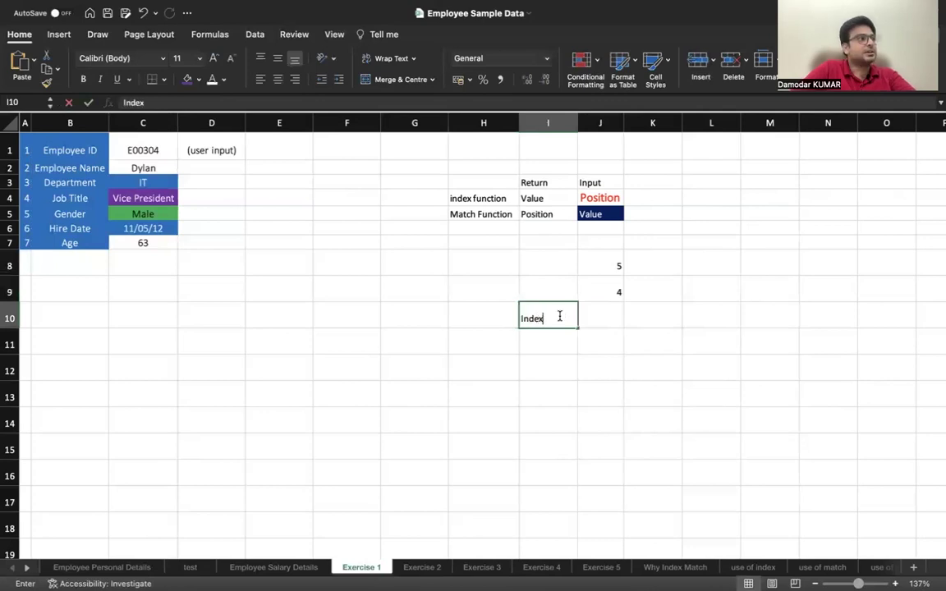
type("+MAt")
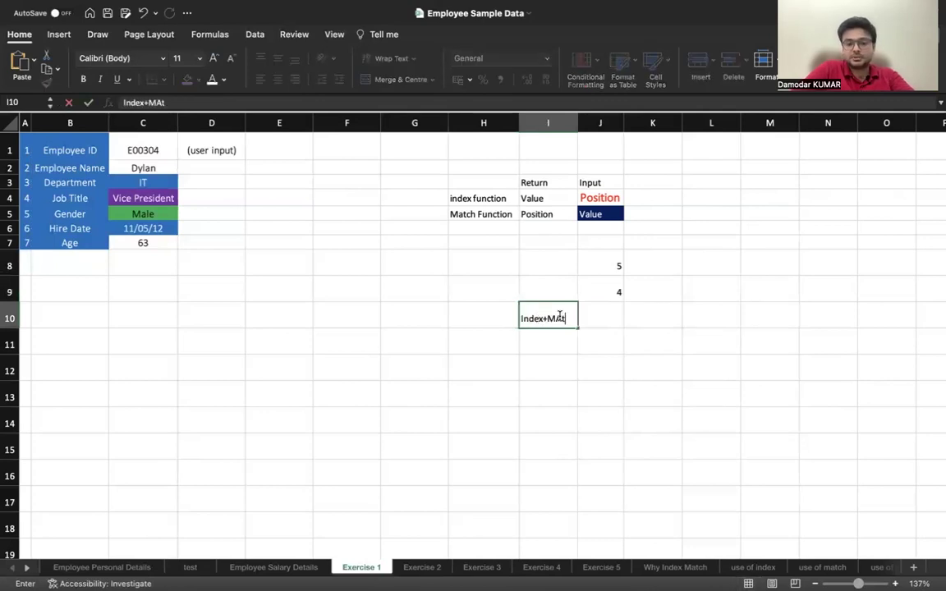
key("BackSpace")
key("BackSpace")
type("atch")
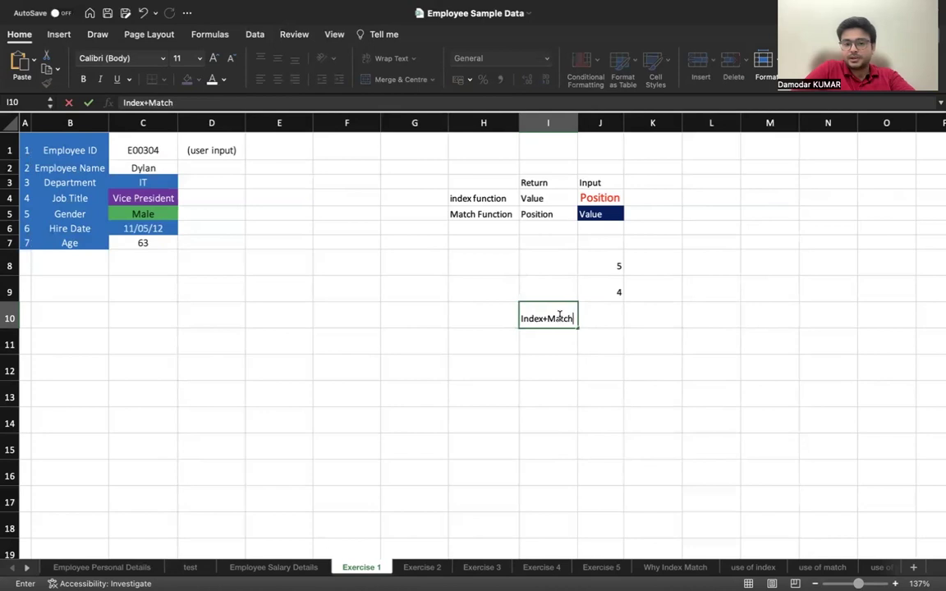
key("Return")
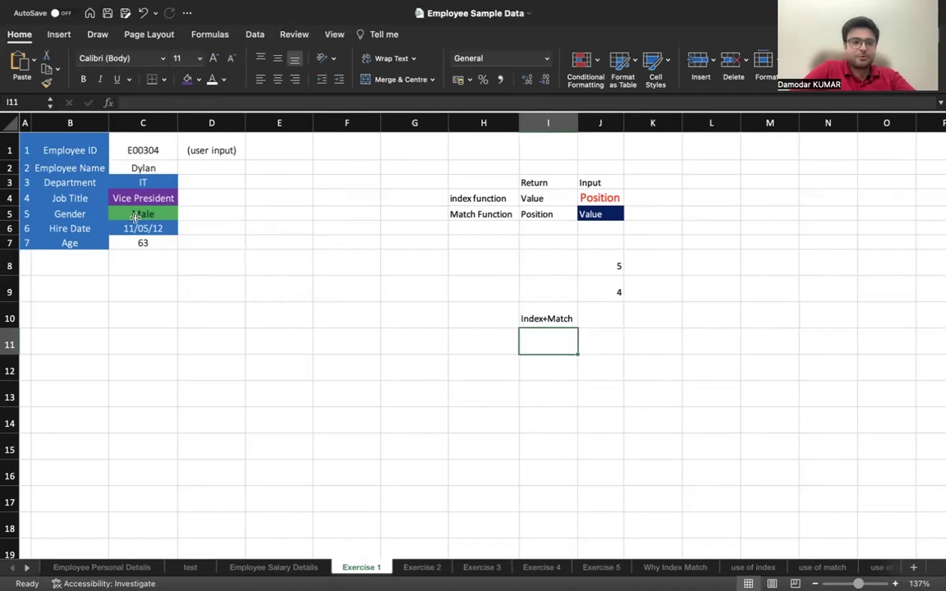
Remove the fill colours from C2:D7 and set the text in that range to black.
left_click(27, 138)
left_click_drag(28, 137, 143, 167)
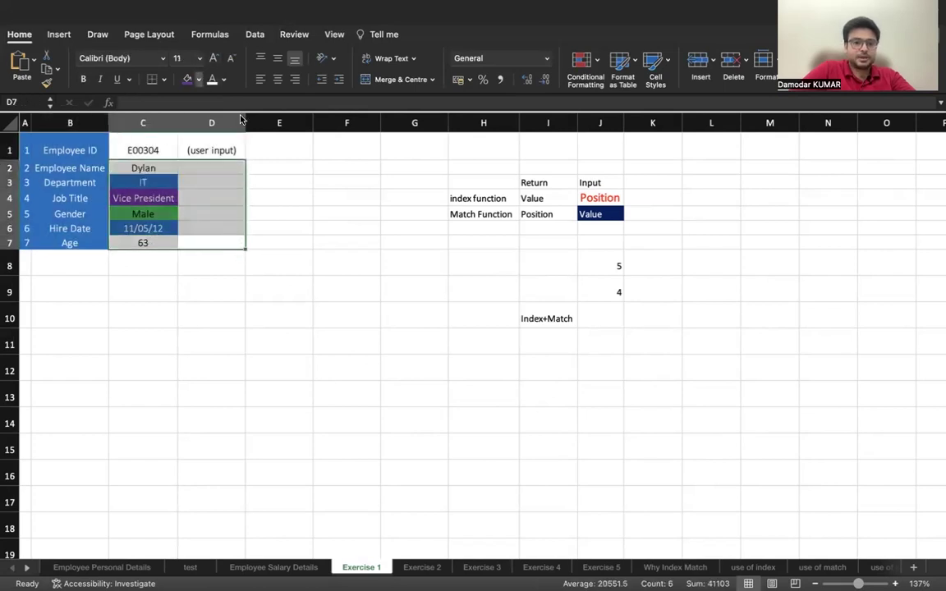
left_click(188, 79)
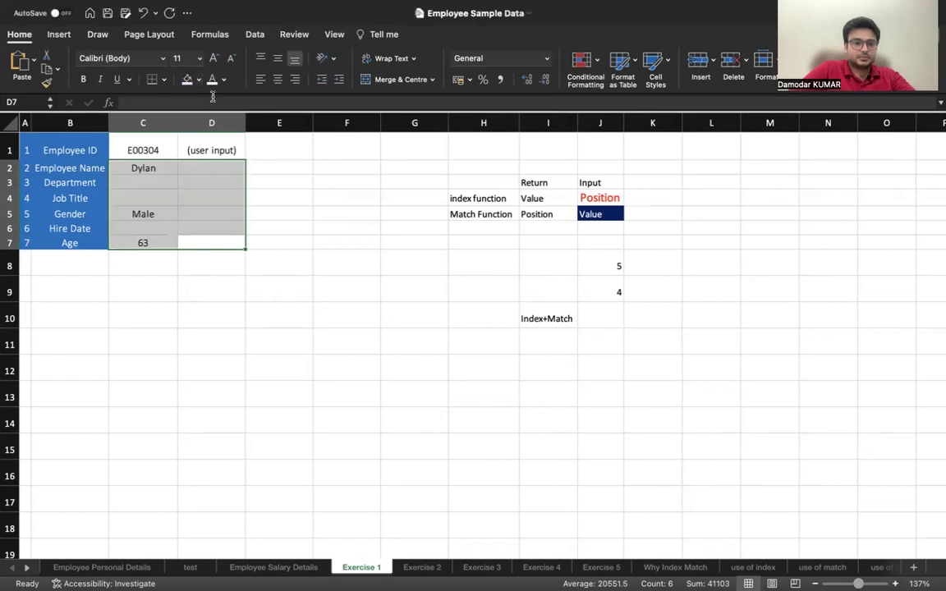
left_click(212, 78)
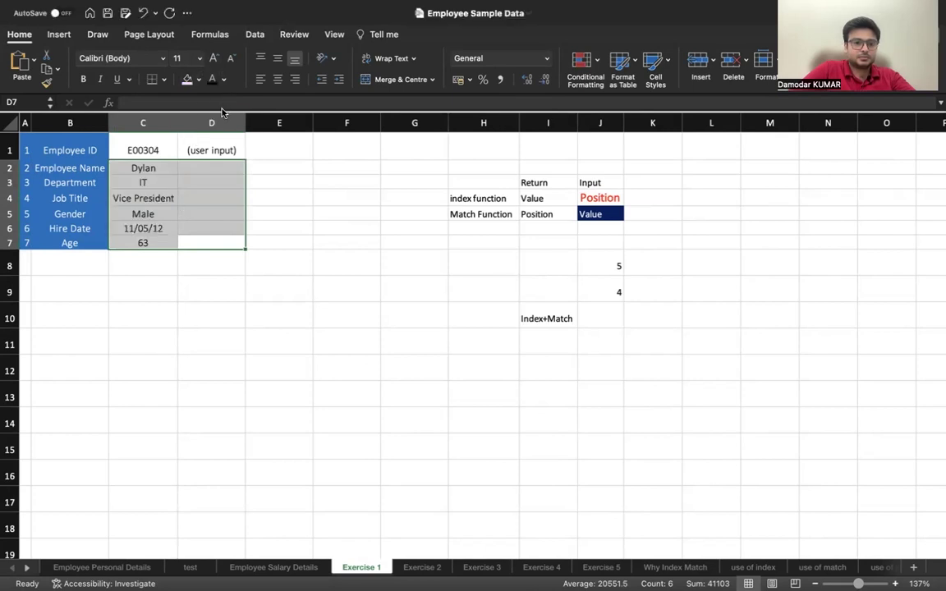
Clear the existing lookup formulas for Employee Name through Age from C2:C7.
left_click(132, 149)
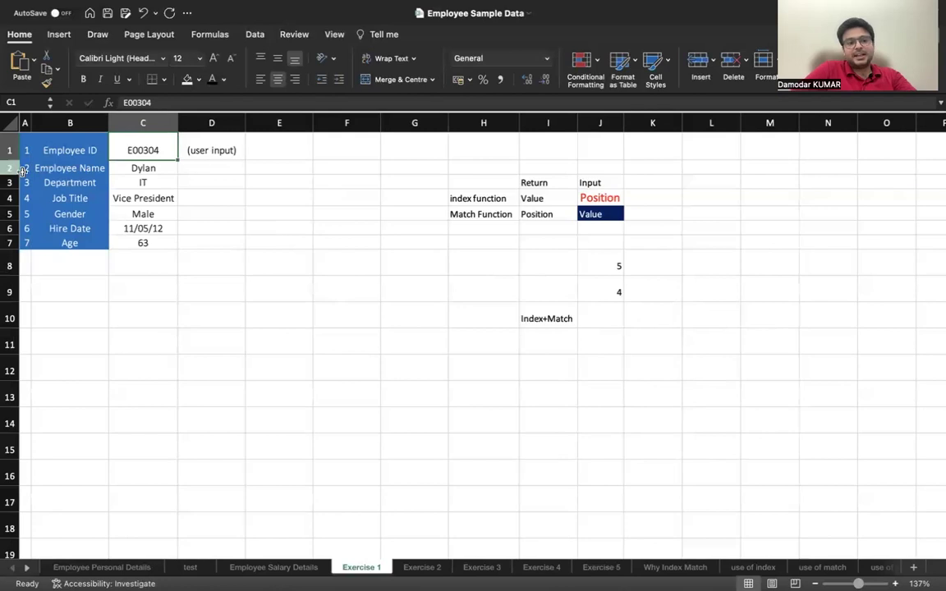
scroll(56, 167, "up", 2)
scroll(56, 168, "up", 3)
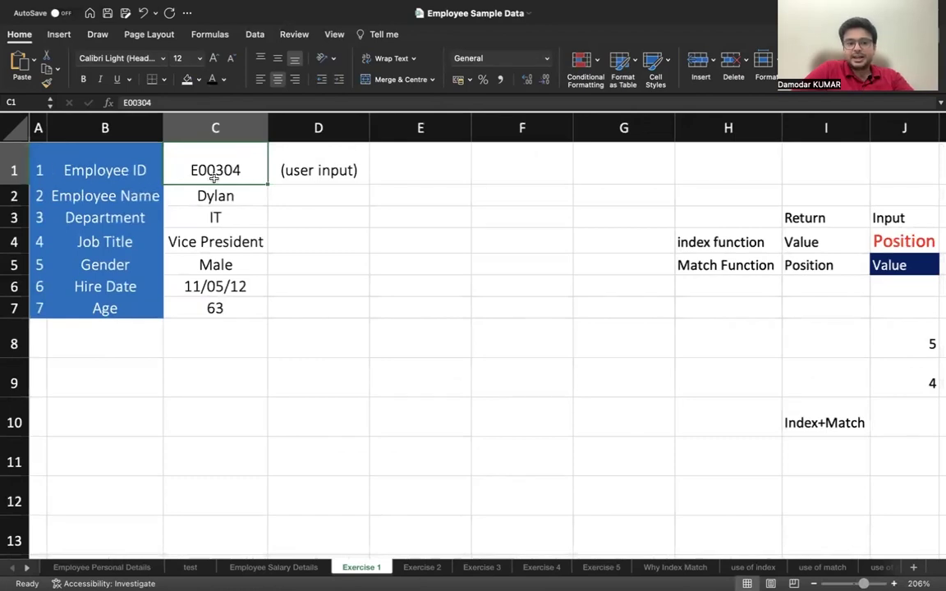
left_click(230, 195)
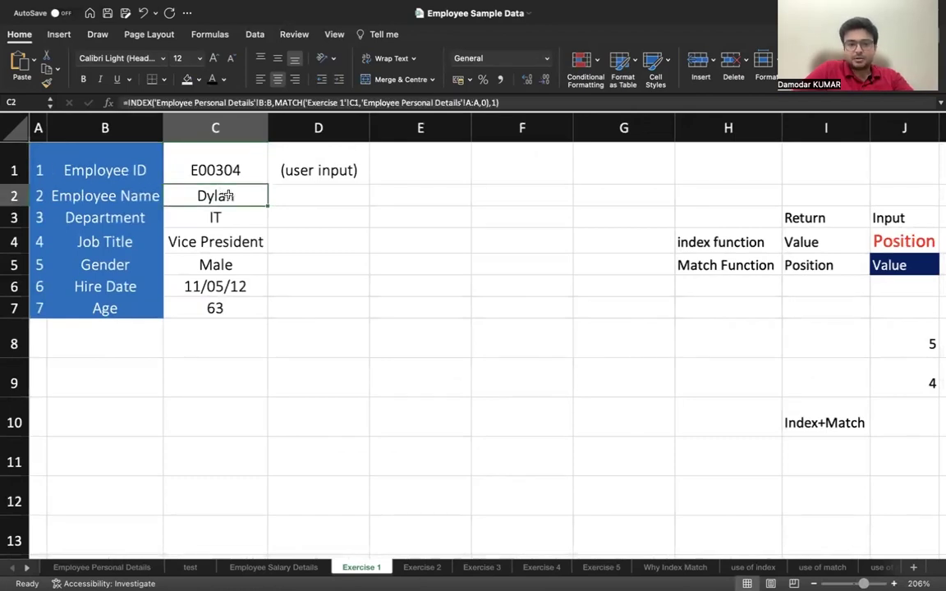
key("shift+Down")
key("shift+Down")
key("shift+Down")
key("shift+Down")
key("shift+Down")
key("Delete")
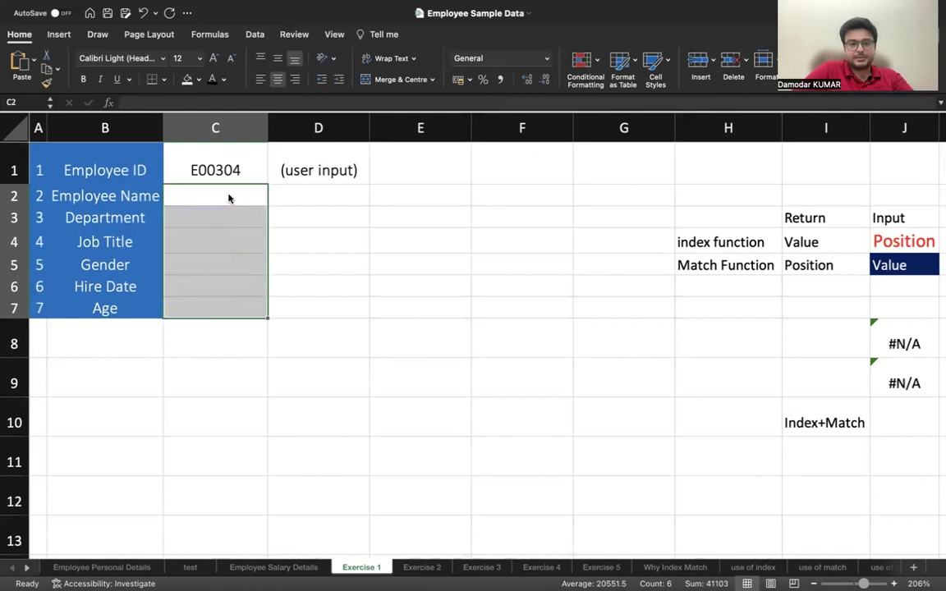
Move the Exercise 1 sheet directly after the Employee Personal Details sheet.
left_click(248, 191)
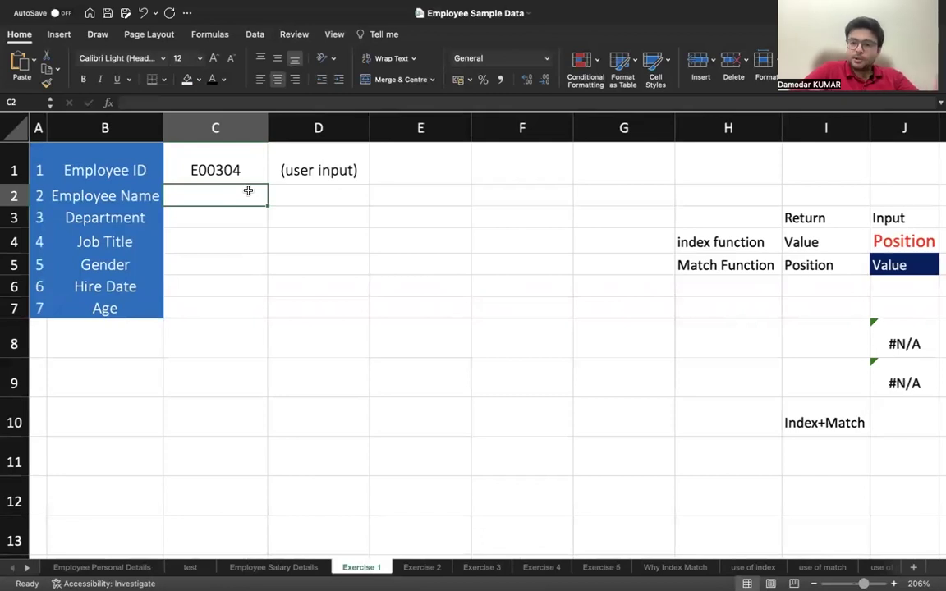
left_click(123, 567)
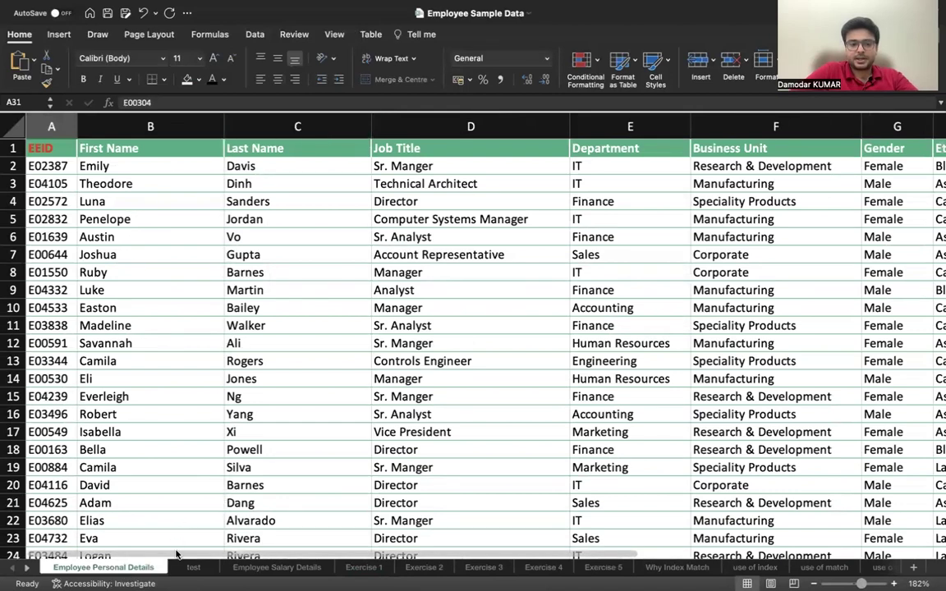
left_click_drag(364, 567, 127, 568)
left_click(127, 568)
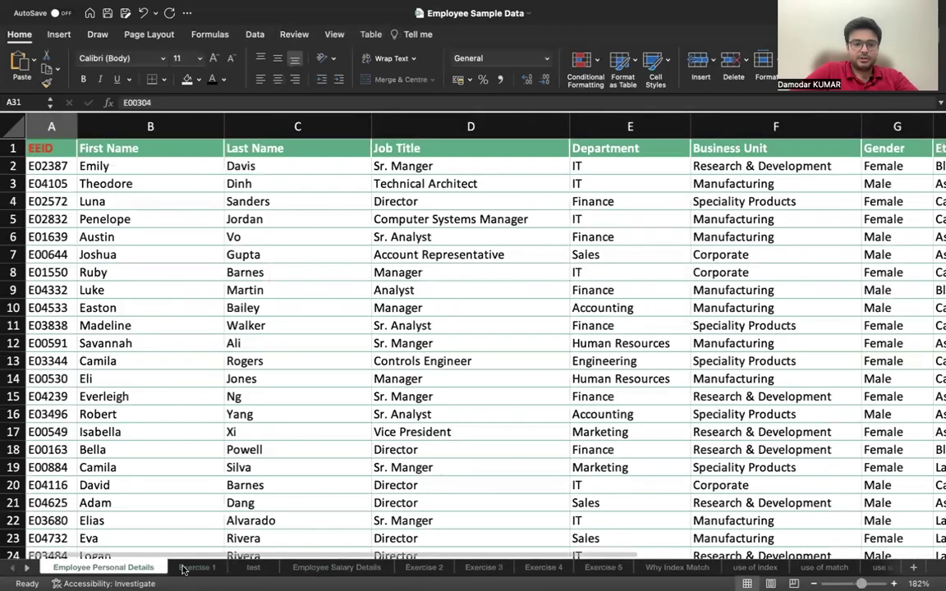
Begin an INDEX formula in C2 of the Exercise 1 sheet, with column B of Employee Personal Details as the array.
left_click(197, 567)
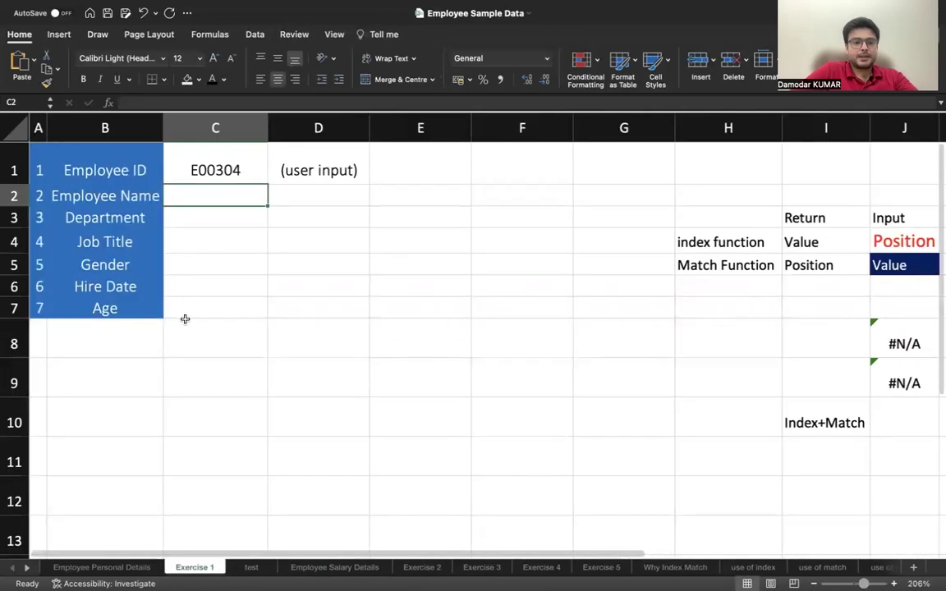
type("=")
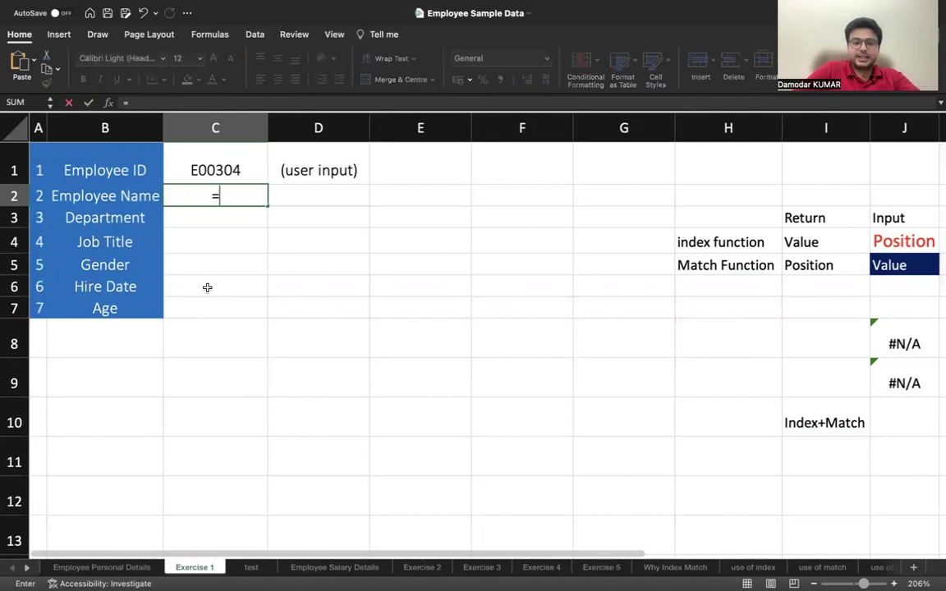
type("index")
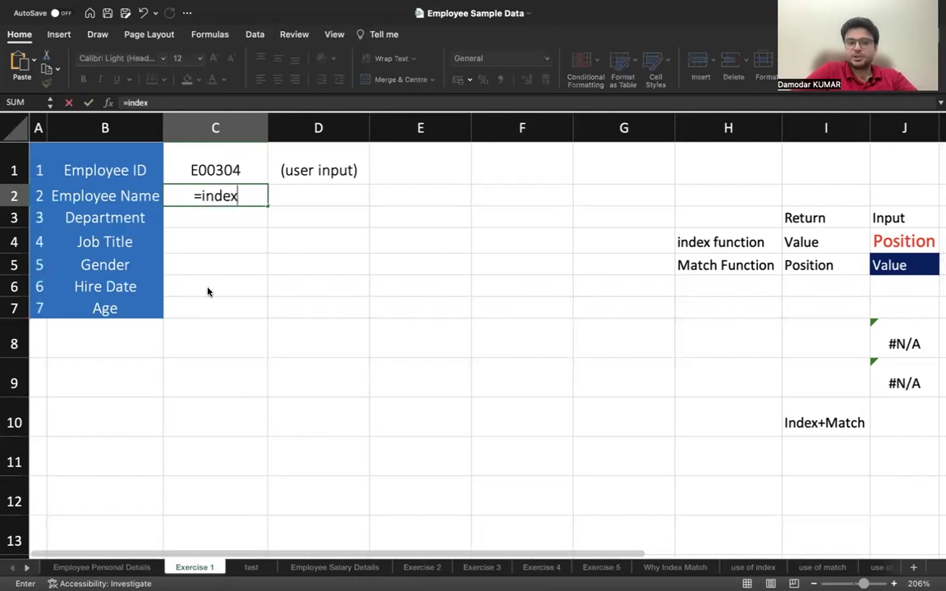
key("Tab")
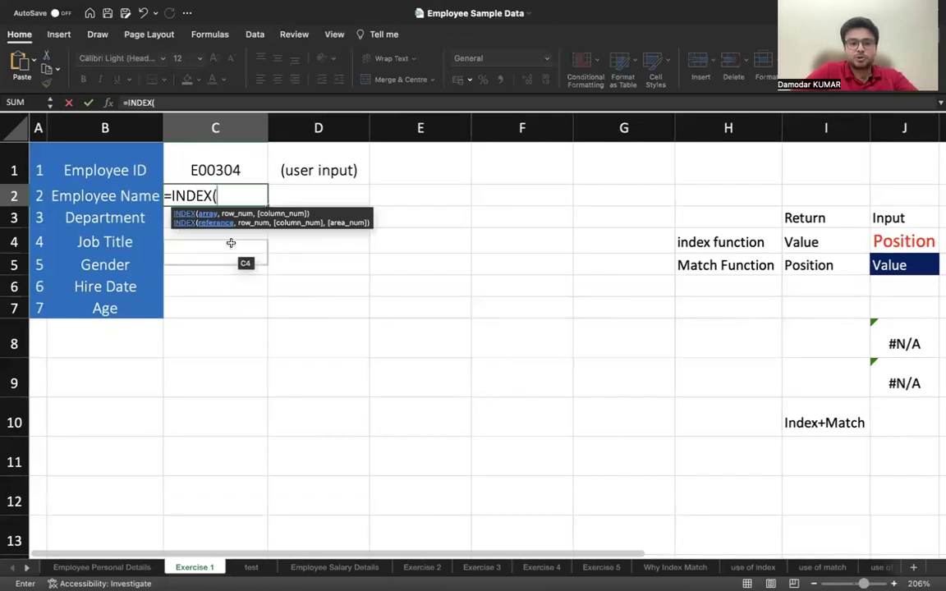
left_click(131, 567)
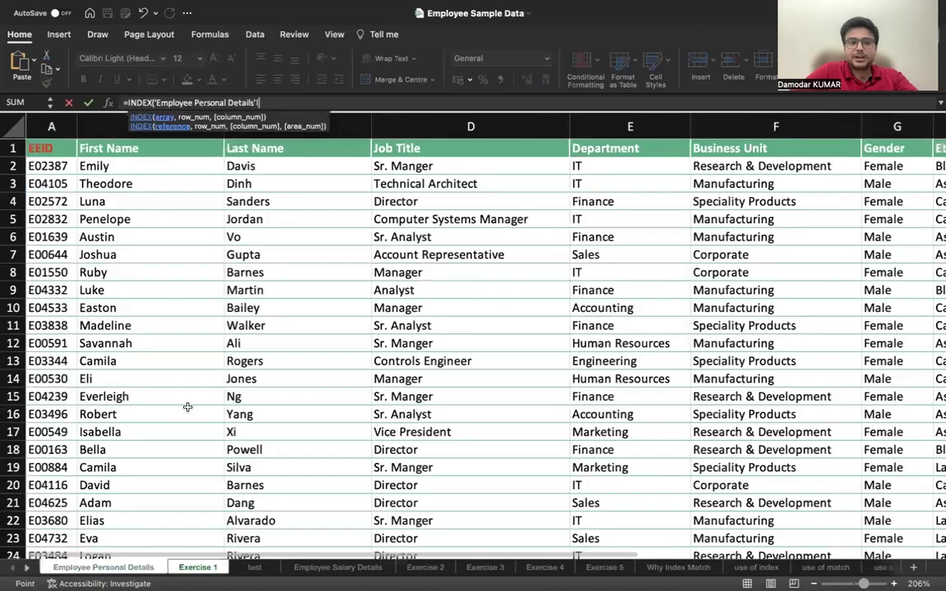
left_click(110, 128)
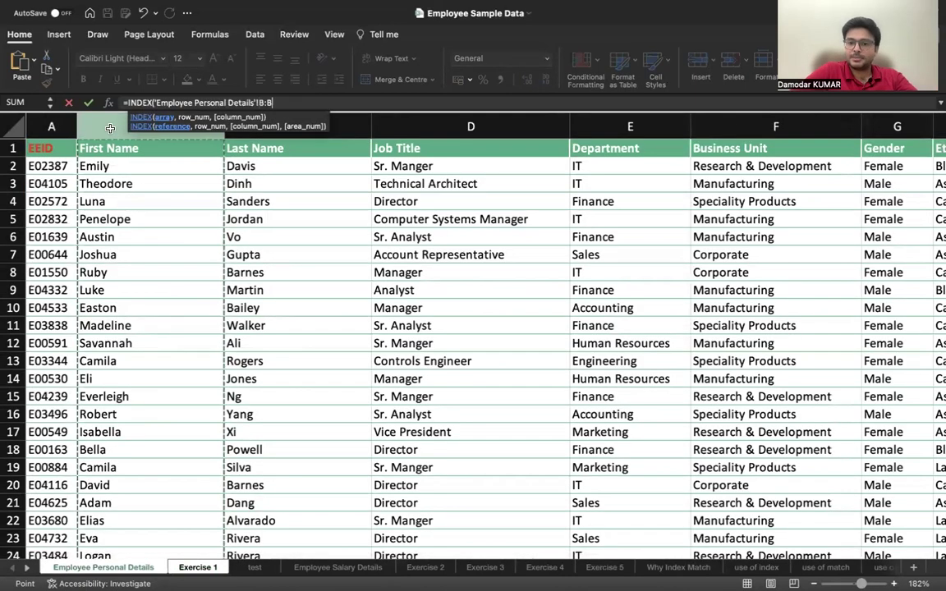
type(",")
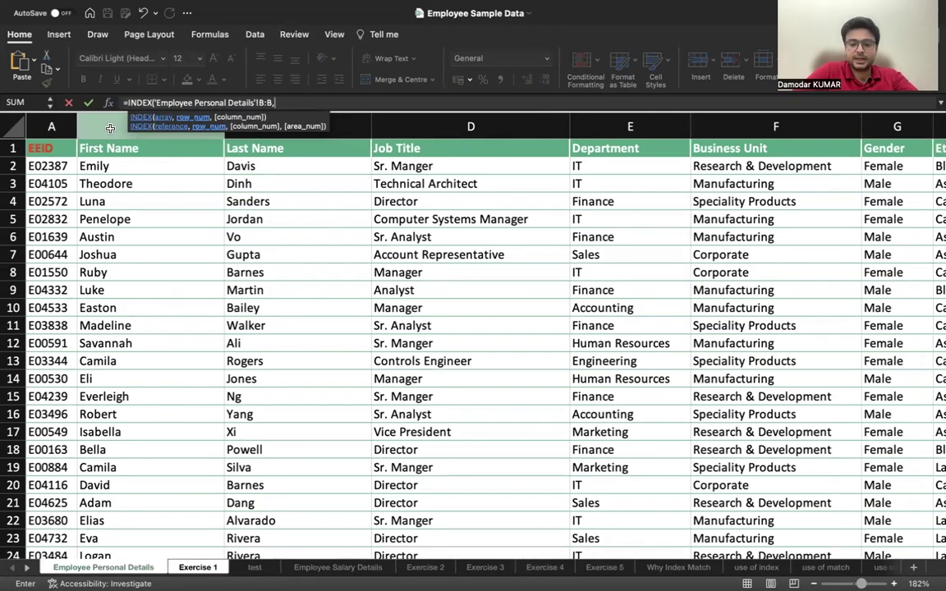
Nest a MATCH as the row number that finds Exercise 1 cell C1 in column A of Employee Personal Details, with match type 0.
type("match")
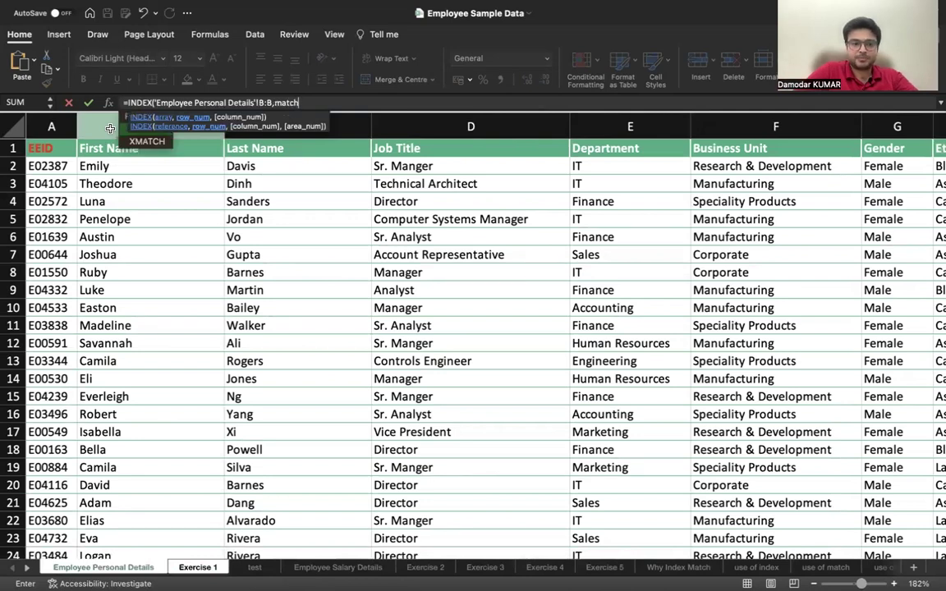
type("(")
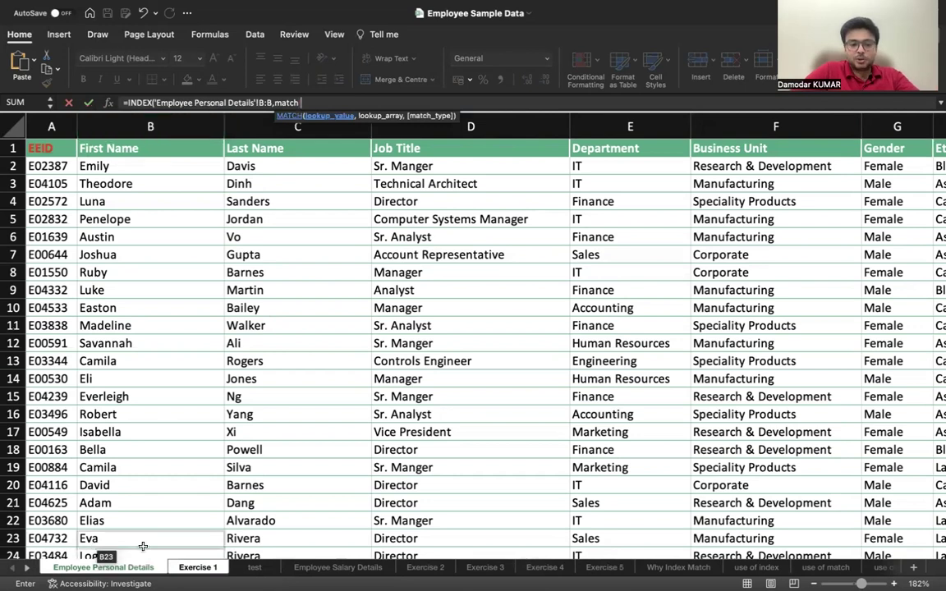
left_click(195, 567)
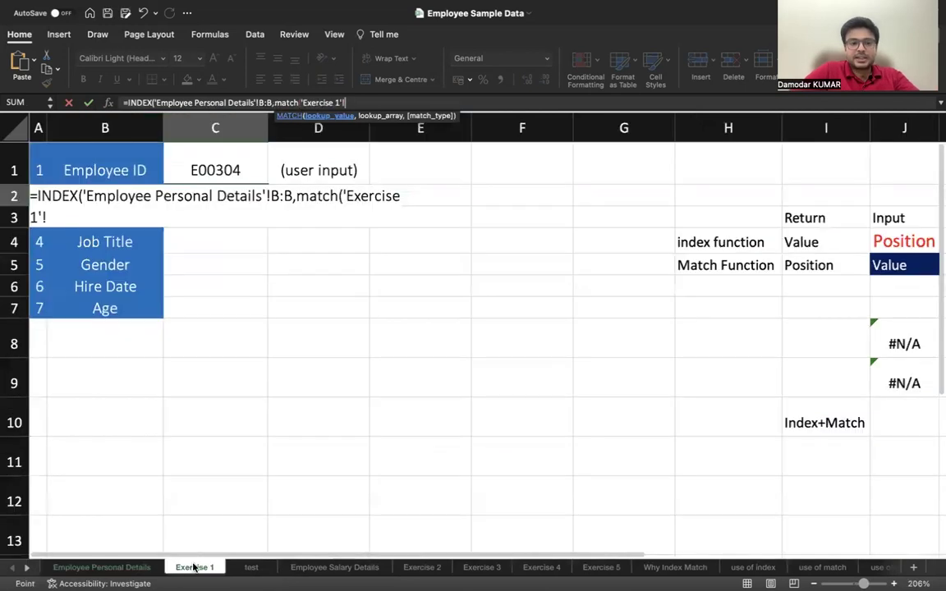
left_click(235, 163)
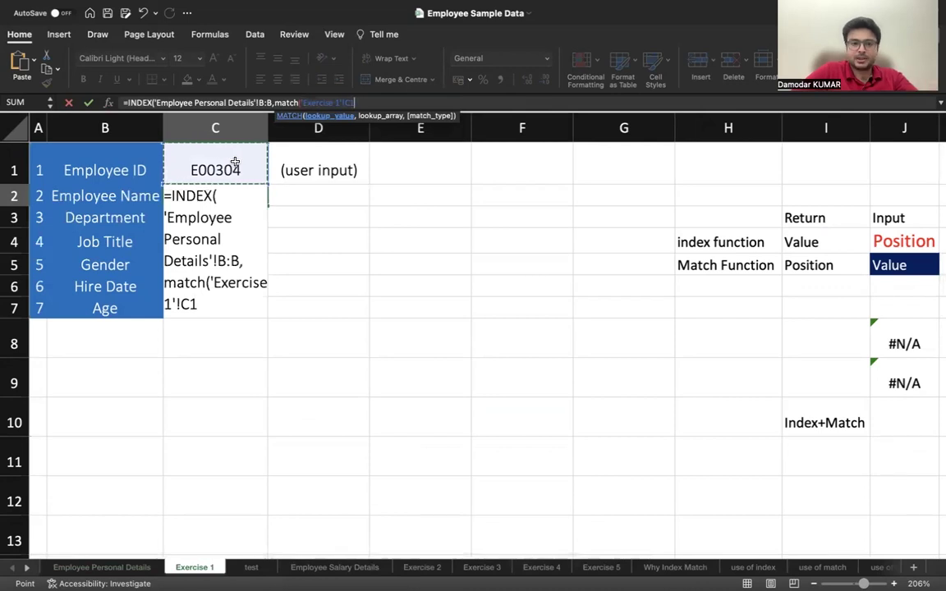
type(",")
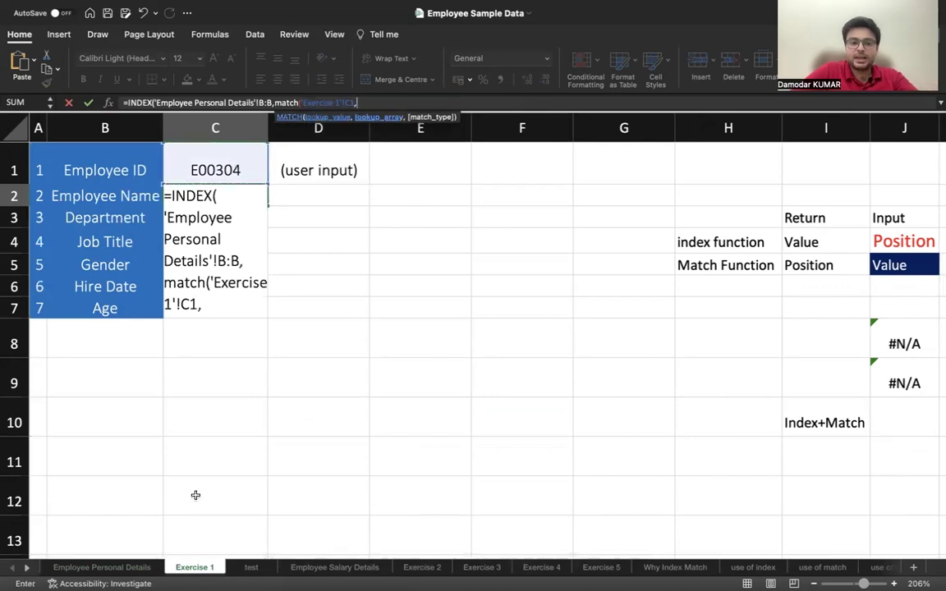
left_click(115, 567)
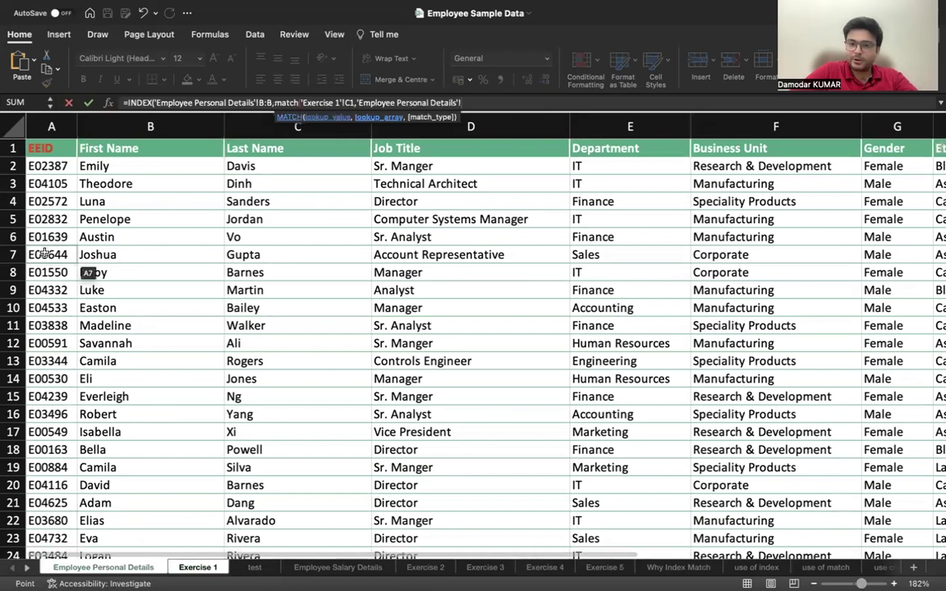
left_click(47, 129)
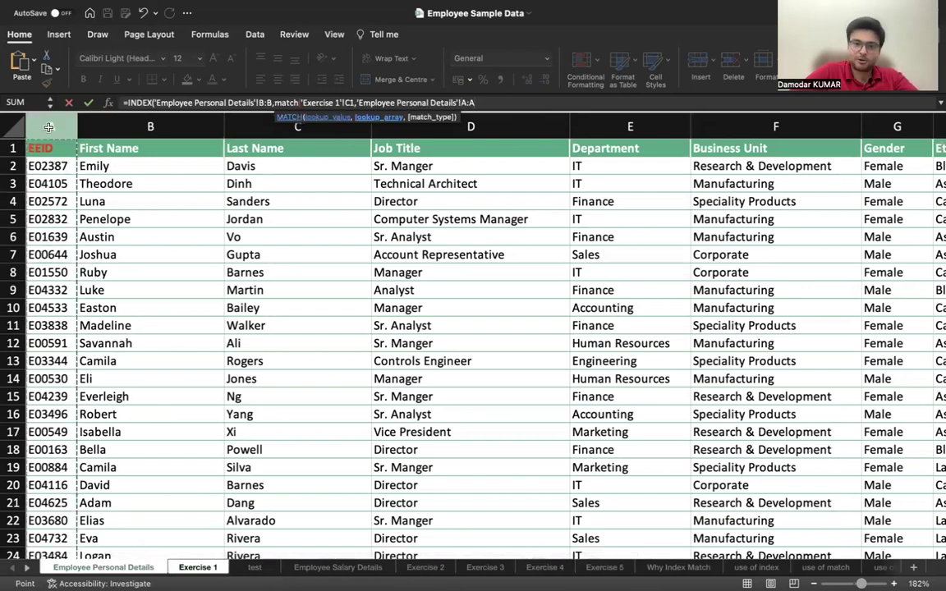
type(",")
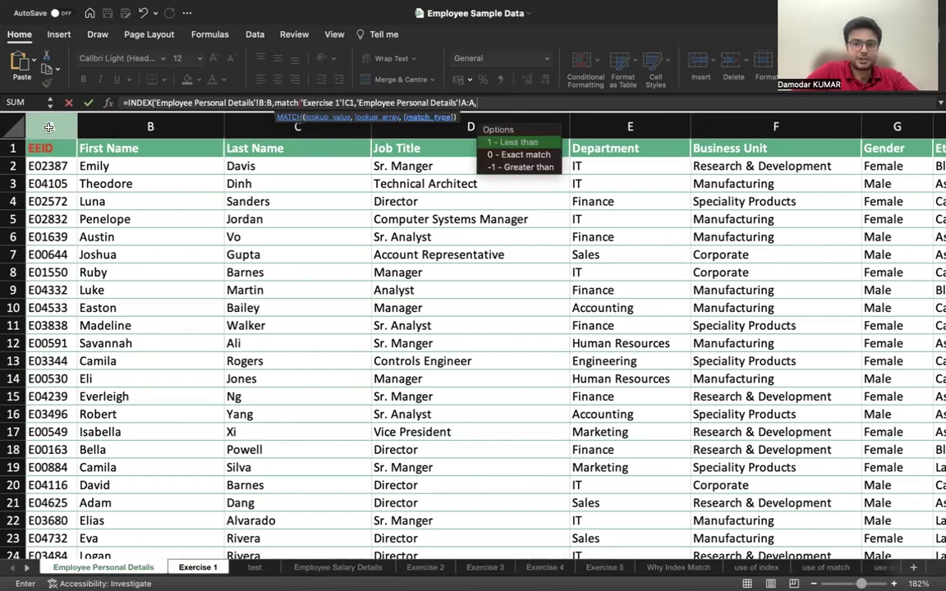
type("0")
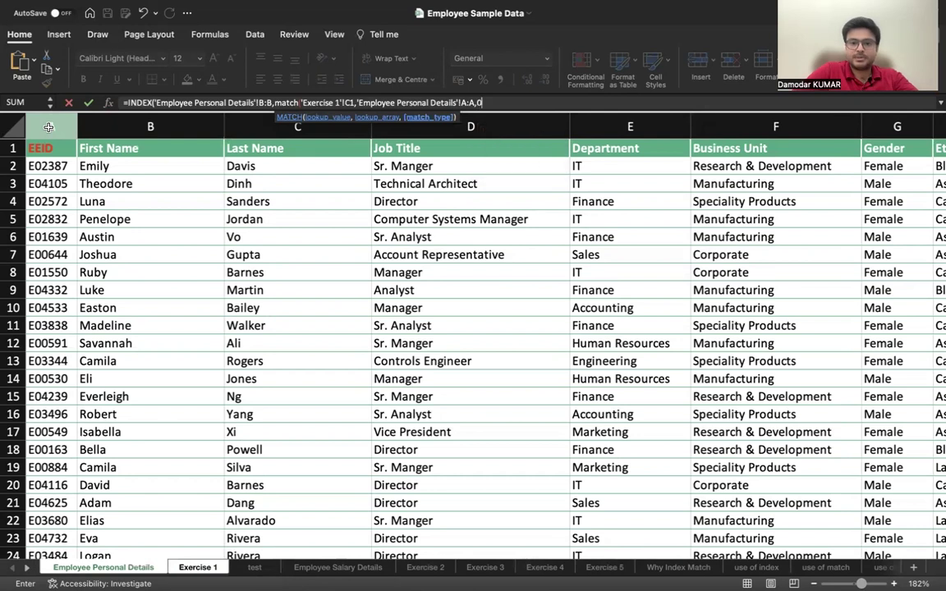
type(")")
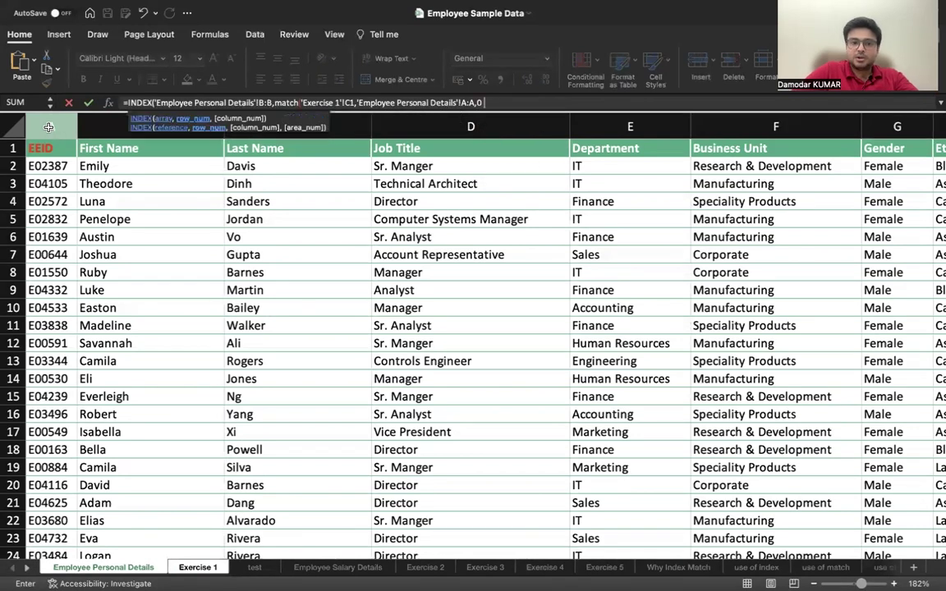
Set the INDEX column number to 1, complete the Employee Name formula and reselect C2.
type(",")
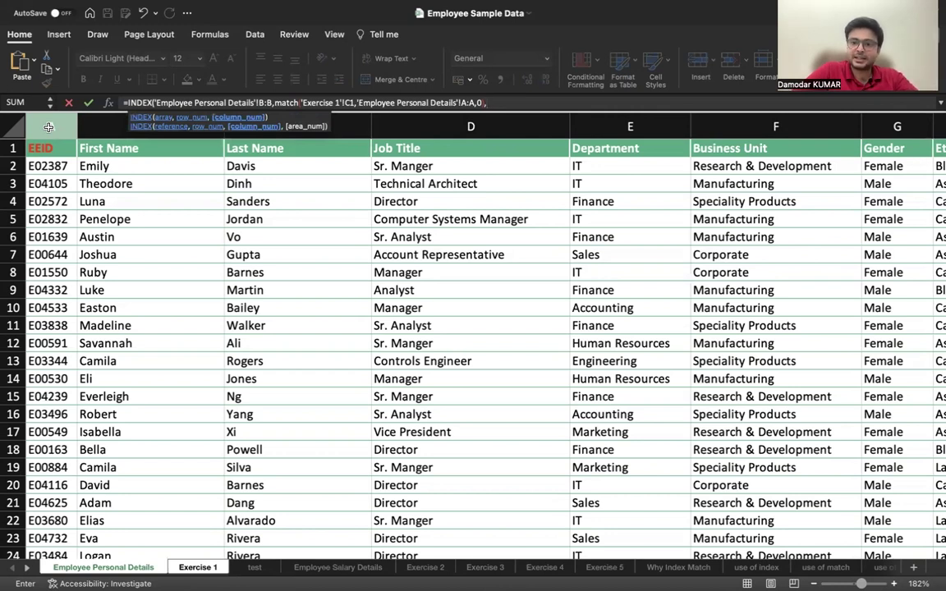
type("1")
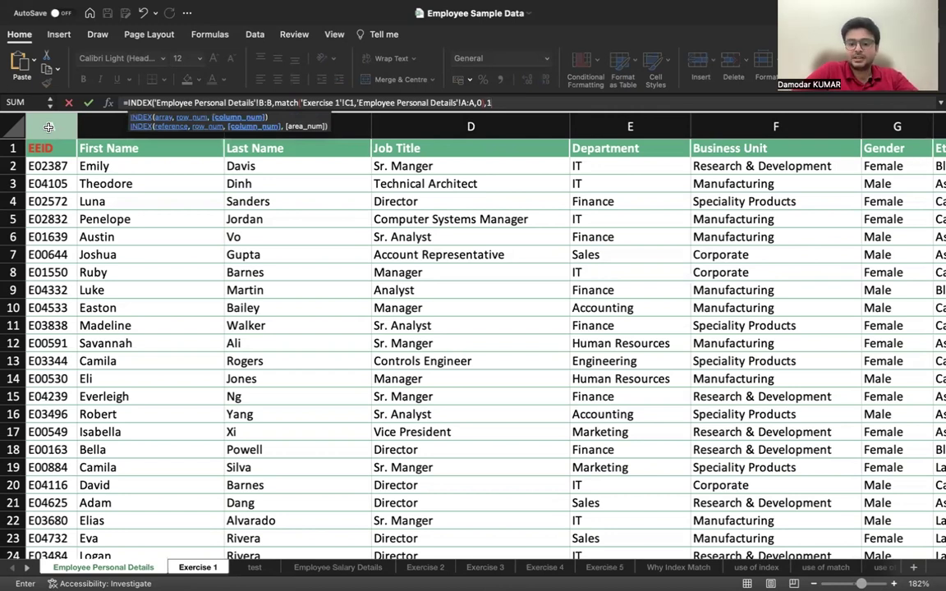
type(")")
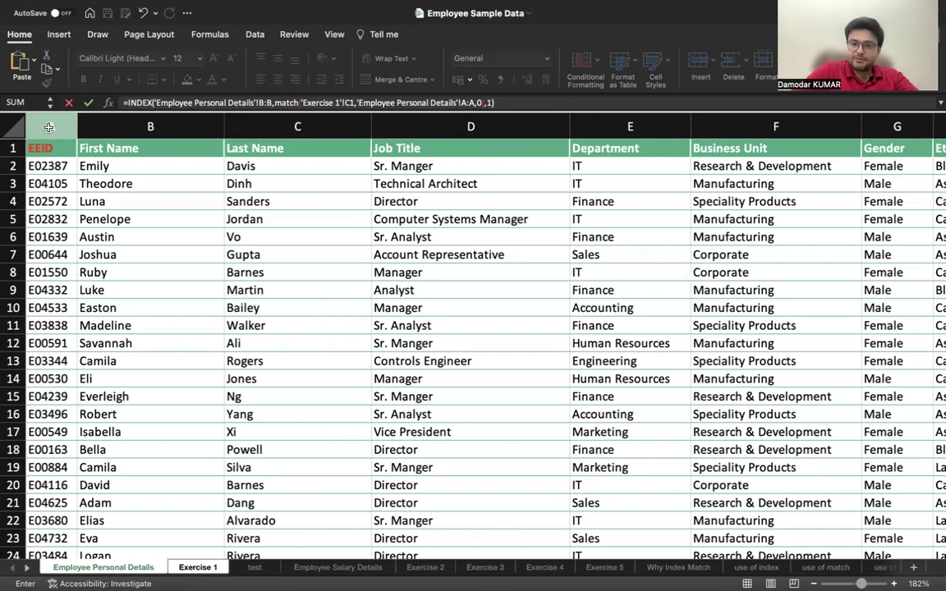
key("Return")
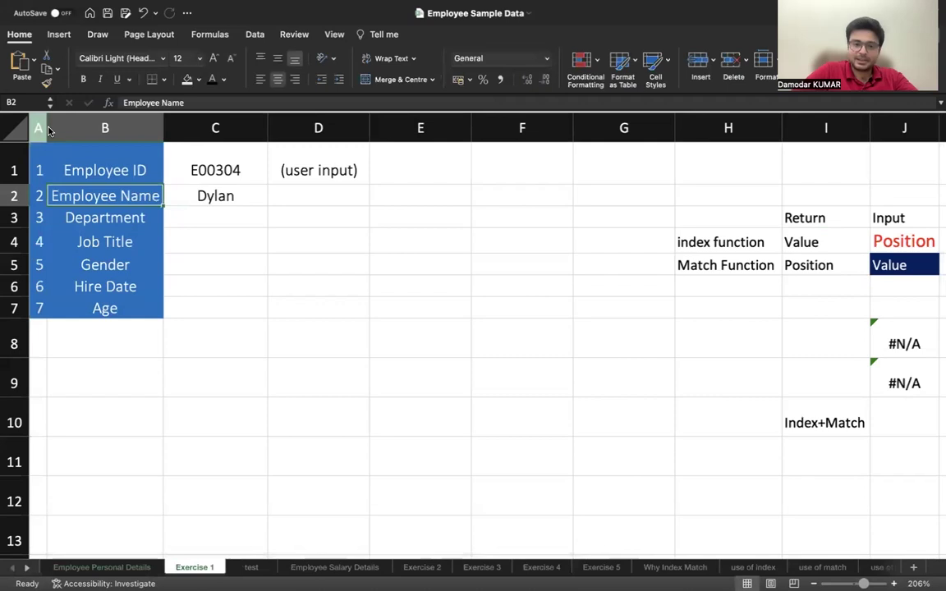
key("Right")
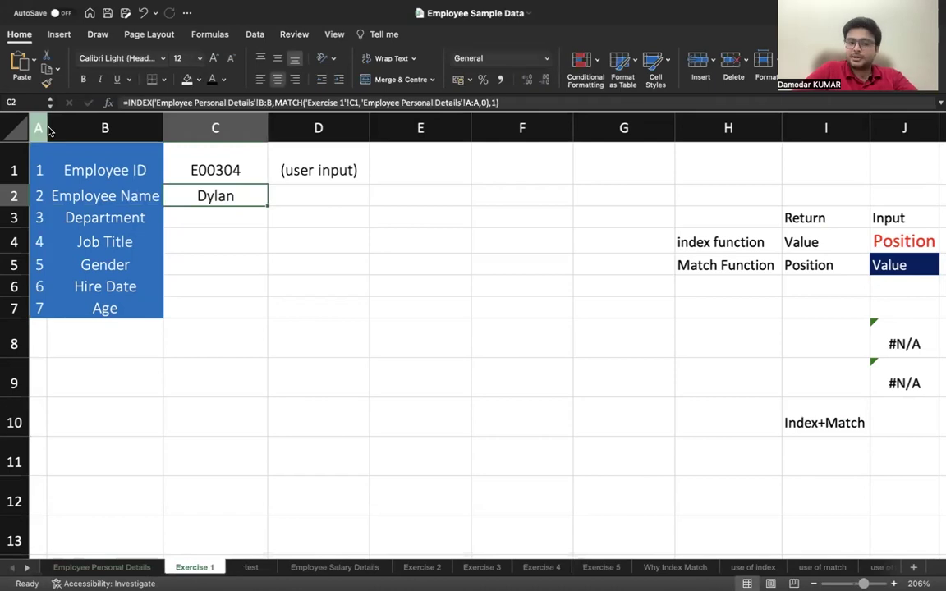
left_click(87, 216)
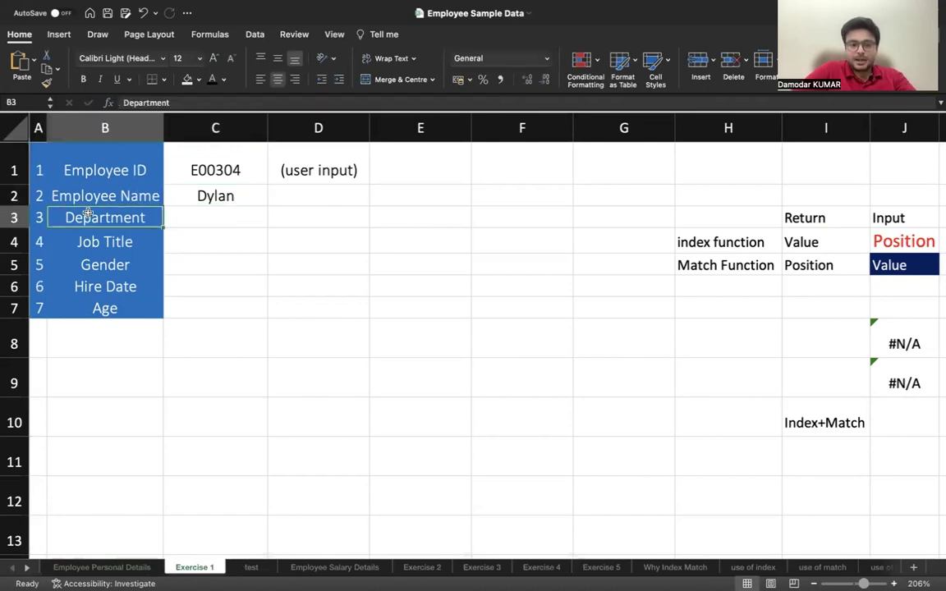
left_click_drag(88, 214, 70, 303)
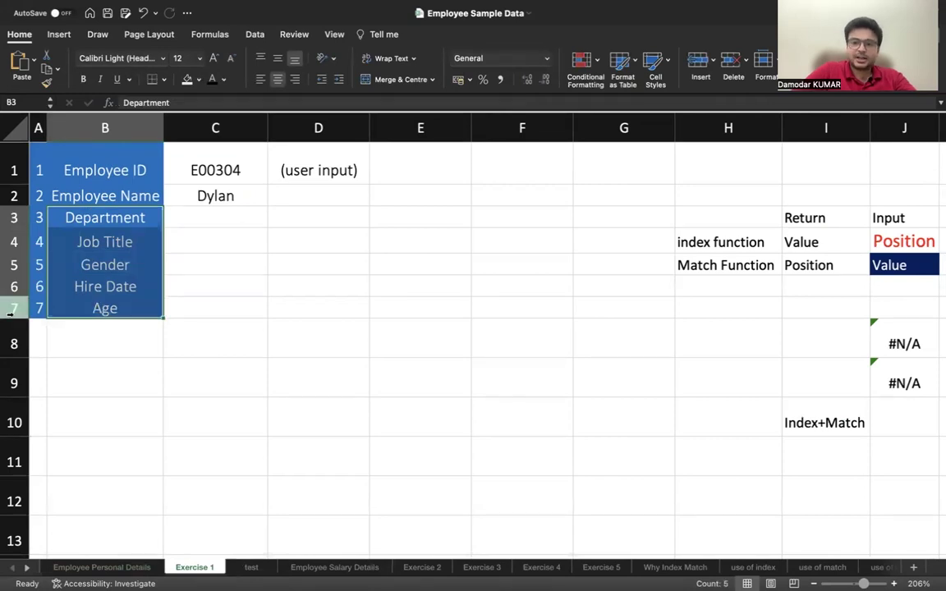
Begin an INDEX formula in C3 for Department, with column E of Employee Personal Details as the array.
left_click(240, 214)
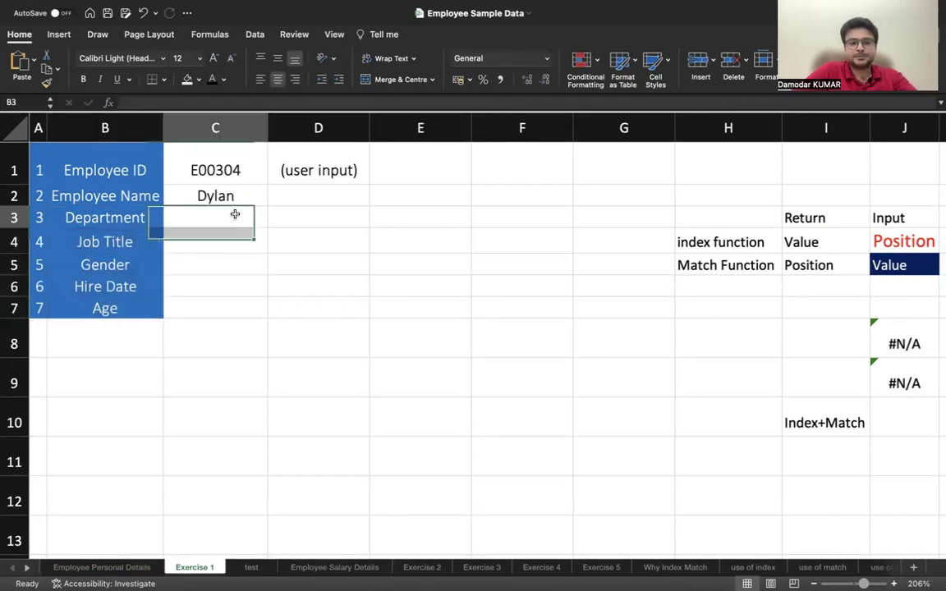
type("=index")
key("Tab")
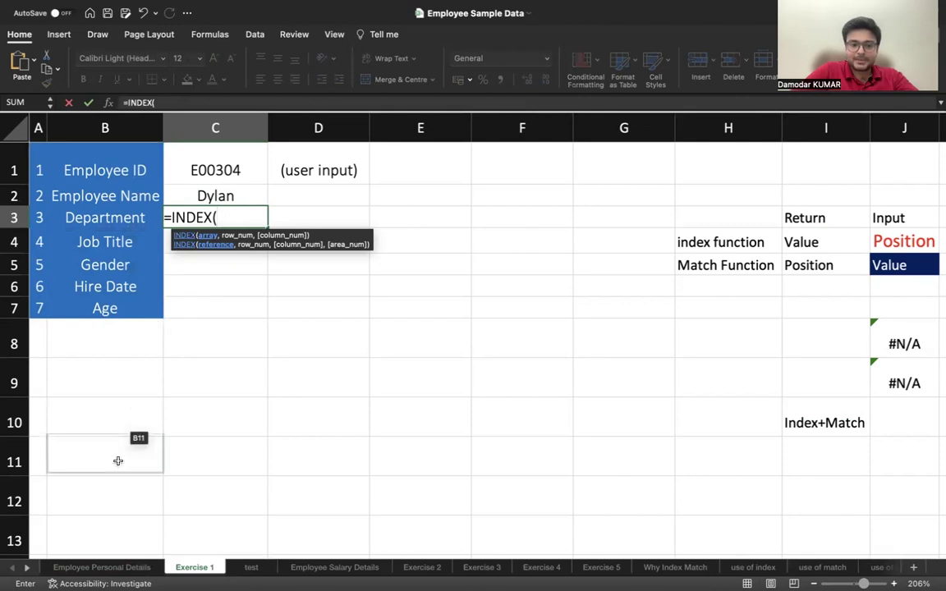
left_click(107, 567)
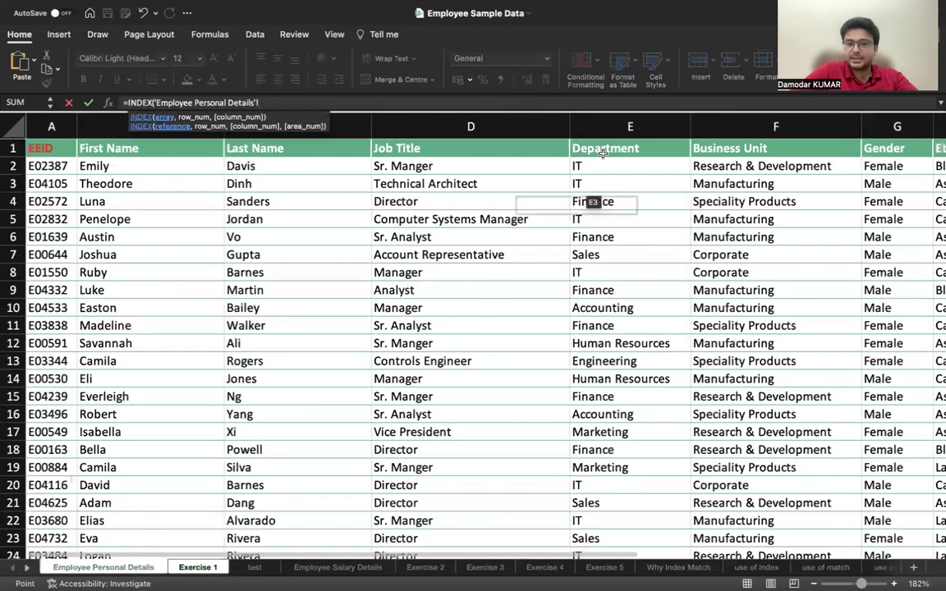
left_click(617, 125)
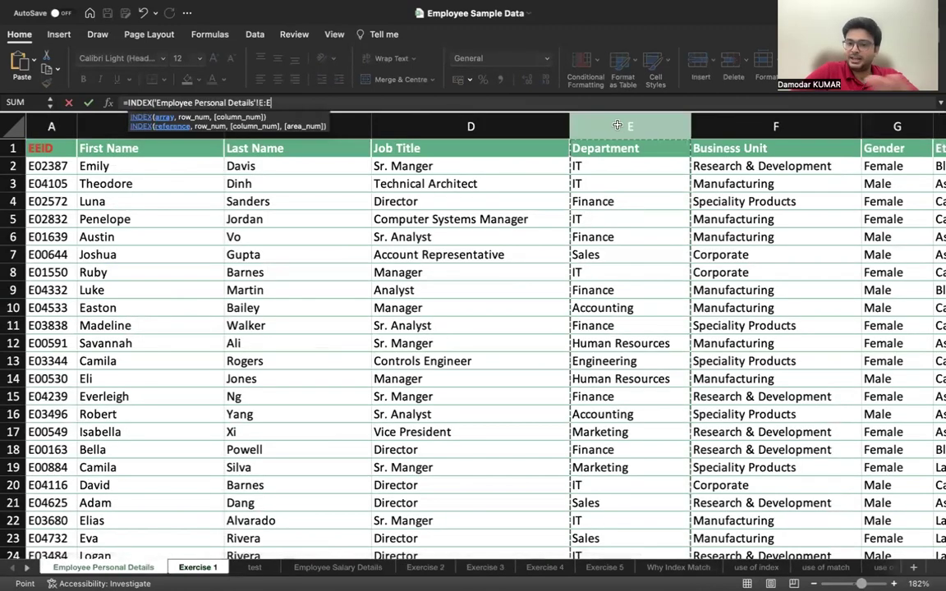
Nest a MATCH as the row number in the C3 formula, looking up Exercise 1 cell C1 in column A of Employee Personal Details.
type(",mat")
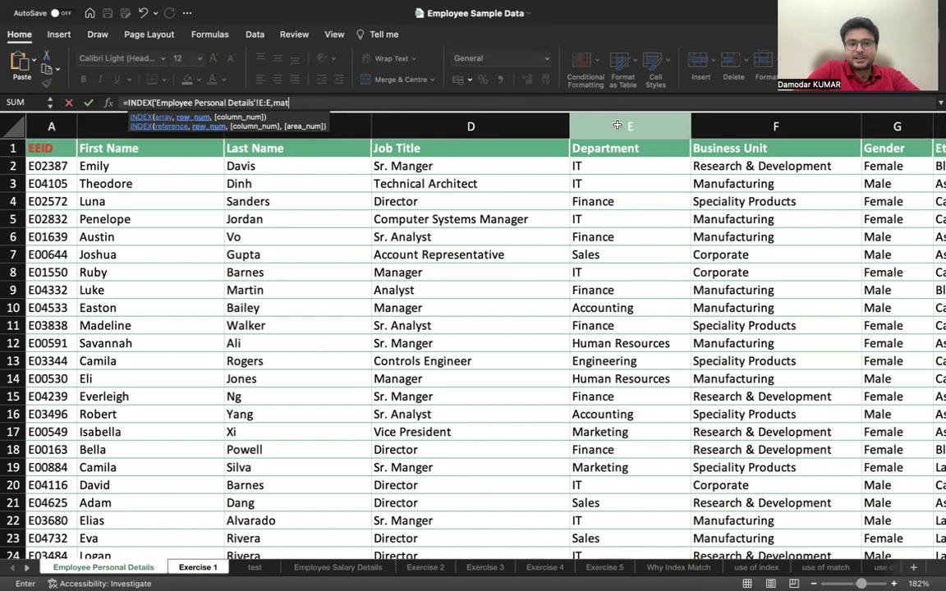
type("ch")
key("Tab")
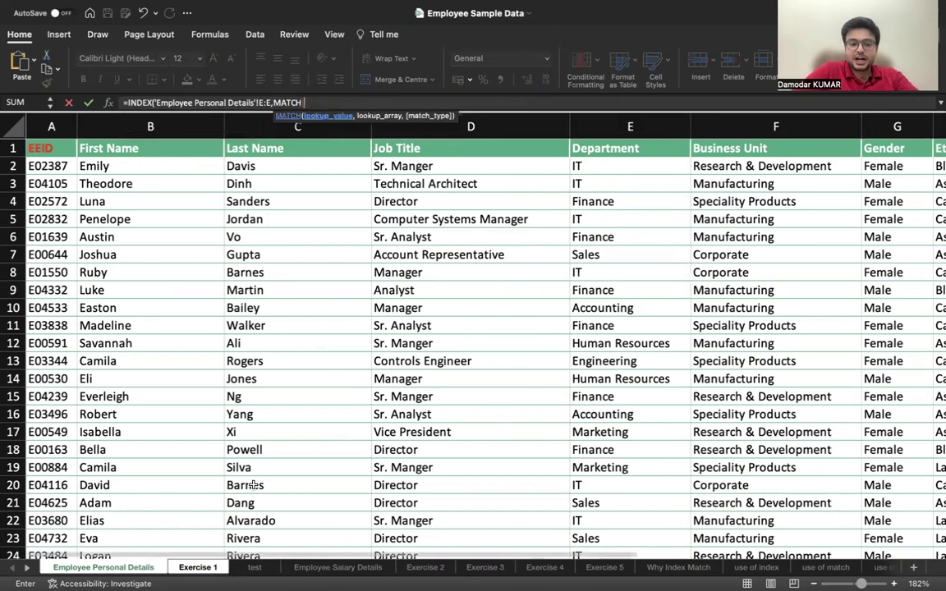
left_click(194, 566)
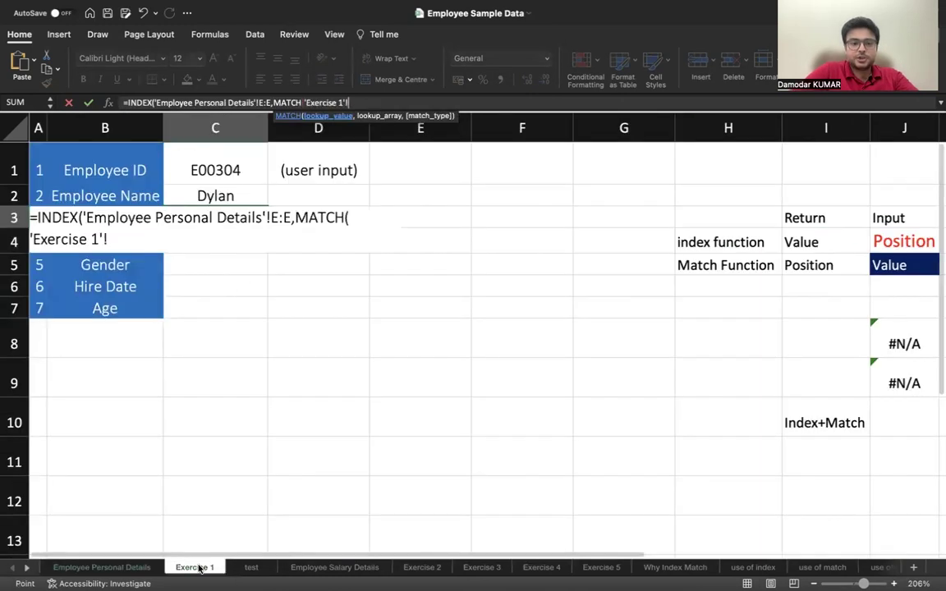
left_click(238, 169)
type(",")
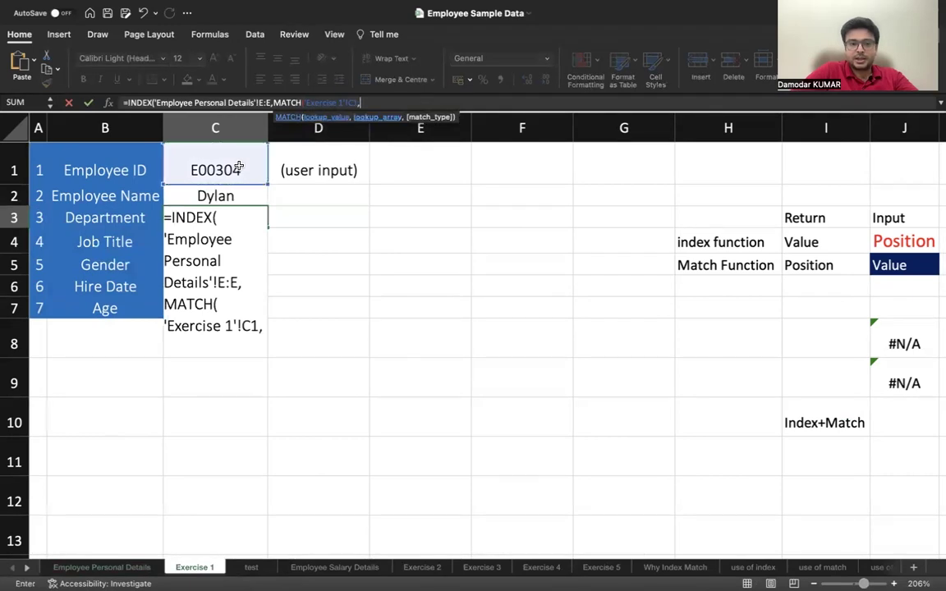
left_click(116, 567)
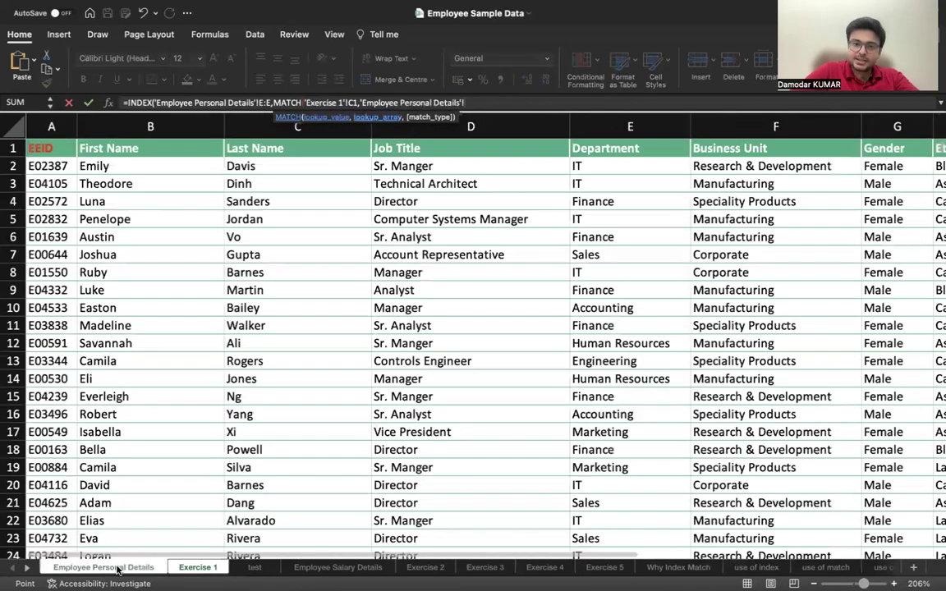
left_click(64, 121)
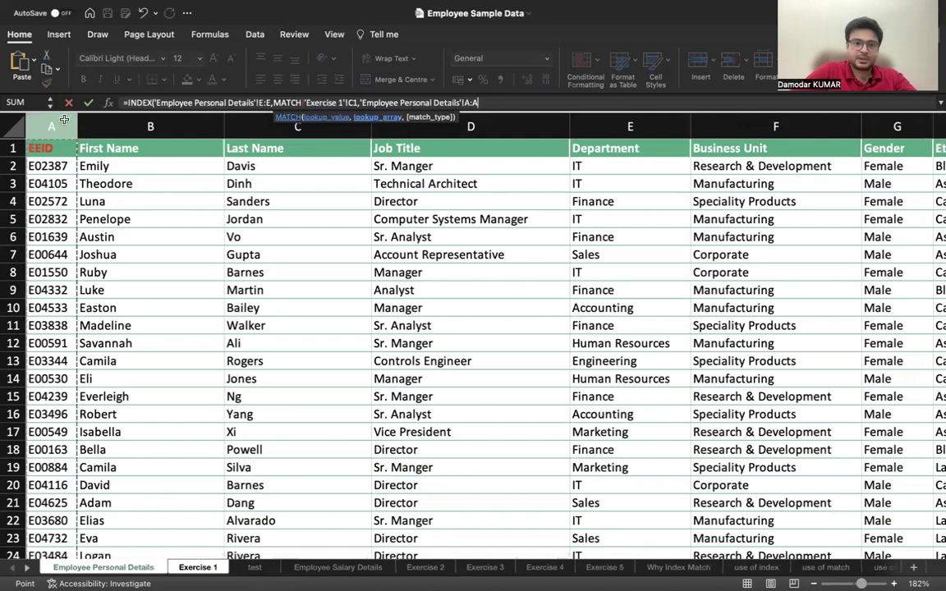
Set the MATCH type to 0 and the INDEX column number to 1, completing the Department formula in C3.
type(",")
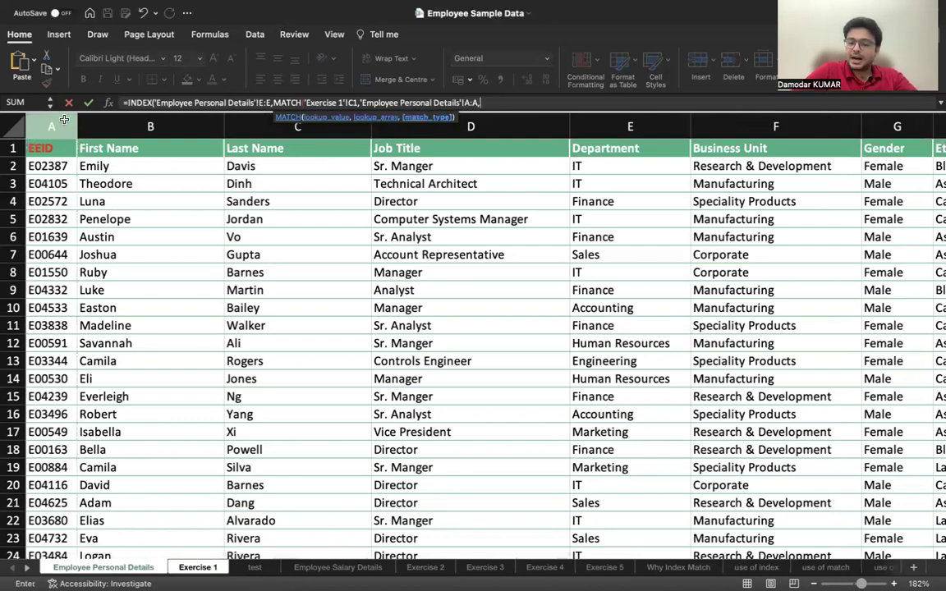
type("0")
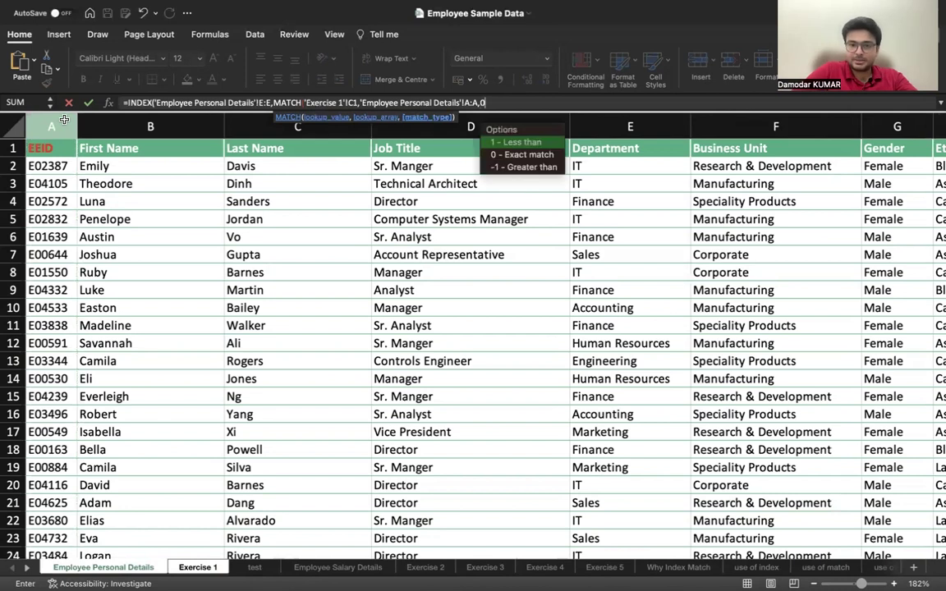
type("),1")
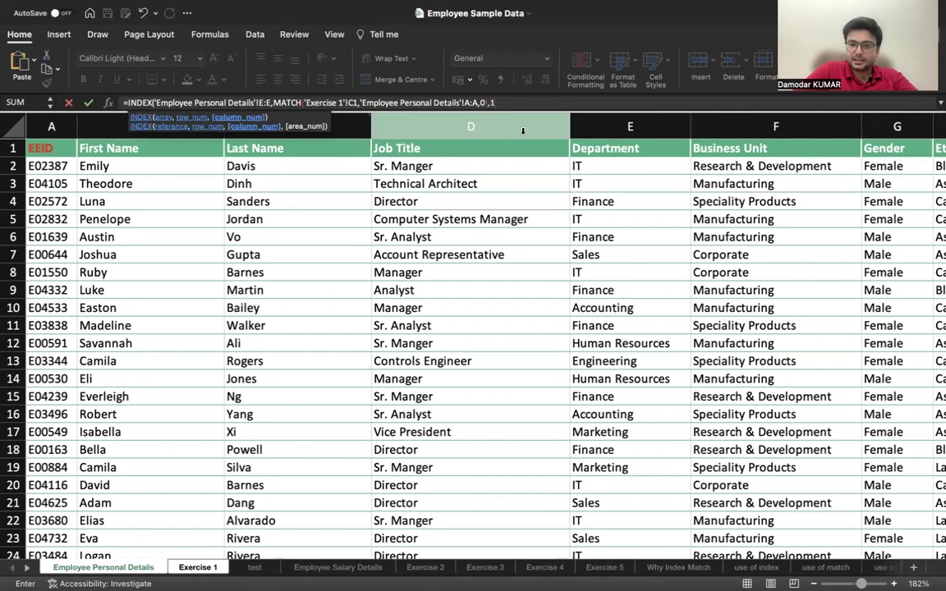
type(")")
key("Return")
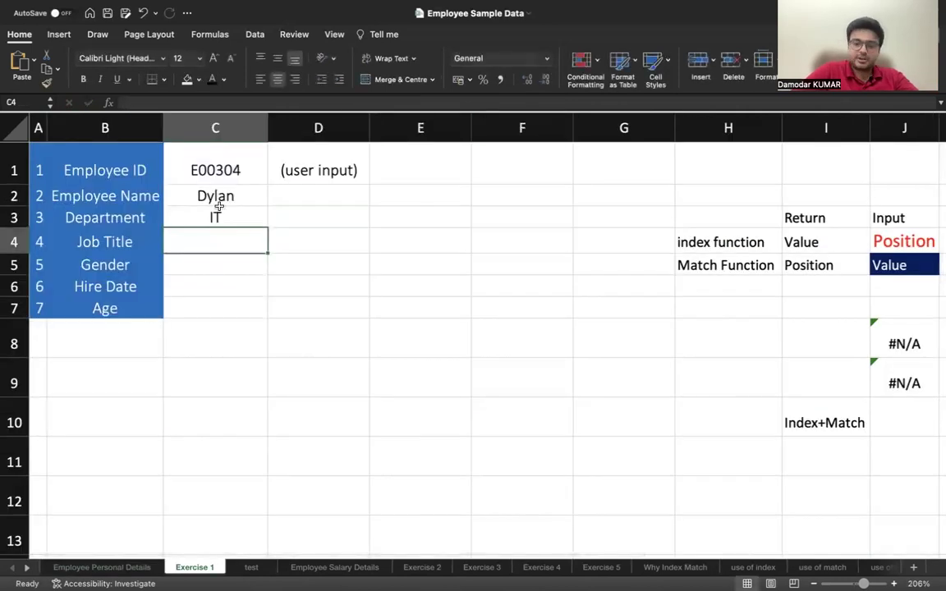
Begin an INDEX formula in C4 for Job Title, with column D of Employee Personal Details as the array.
type("=index")
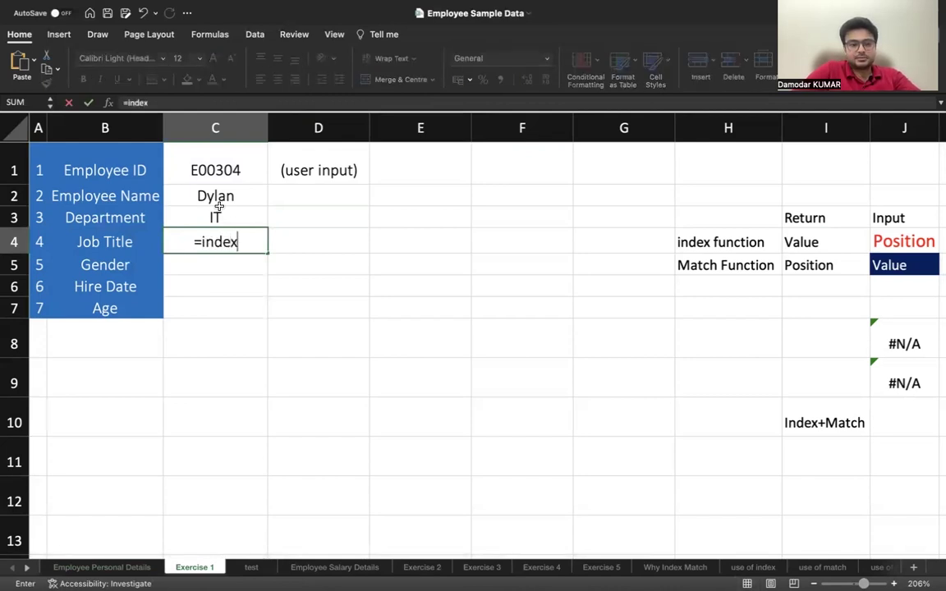
key("Tab")
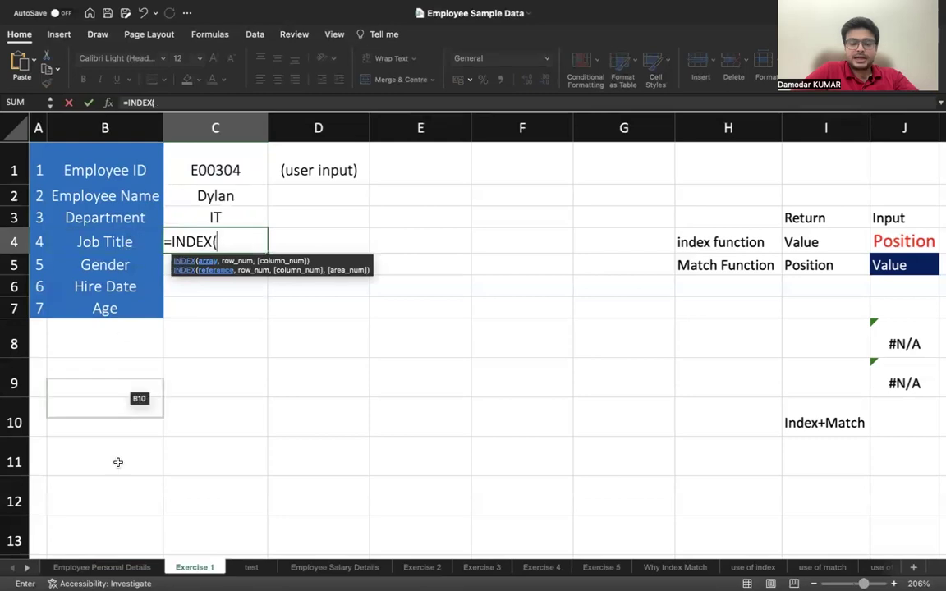
left_click(115, 567)
scroll(585, 384, "down", 3)
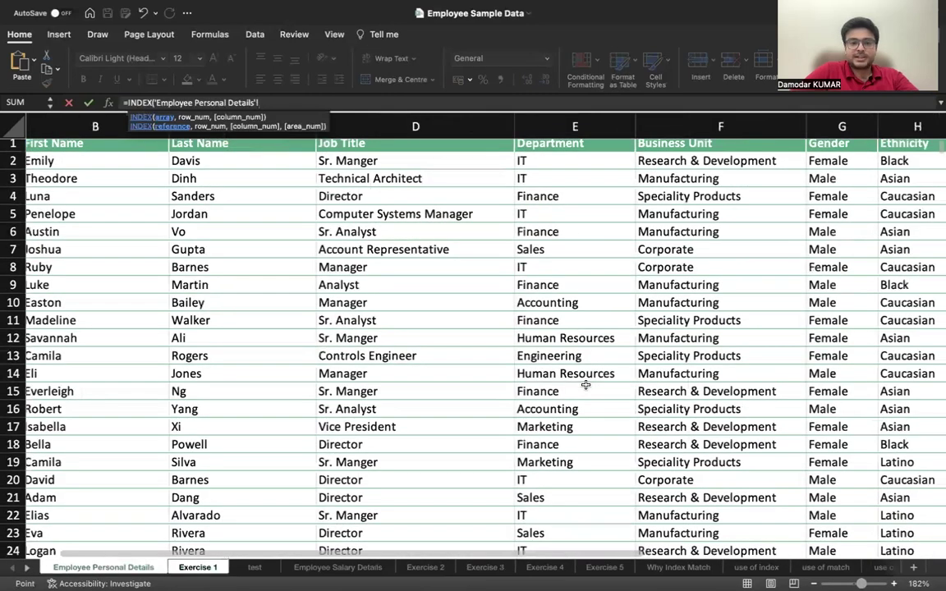
scroll(586, 384, "left", 2)
left_click(438, 125)
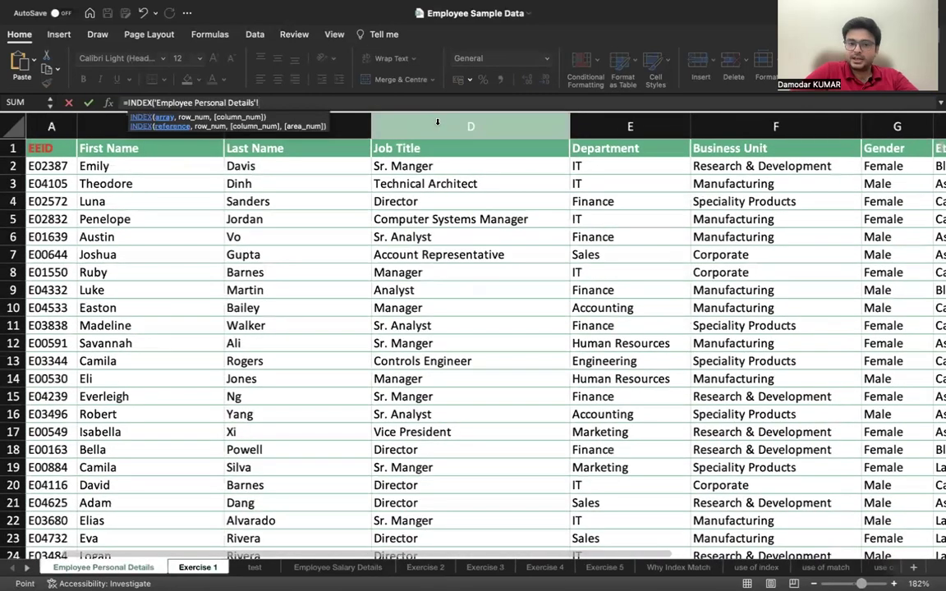
type(",")
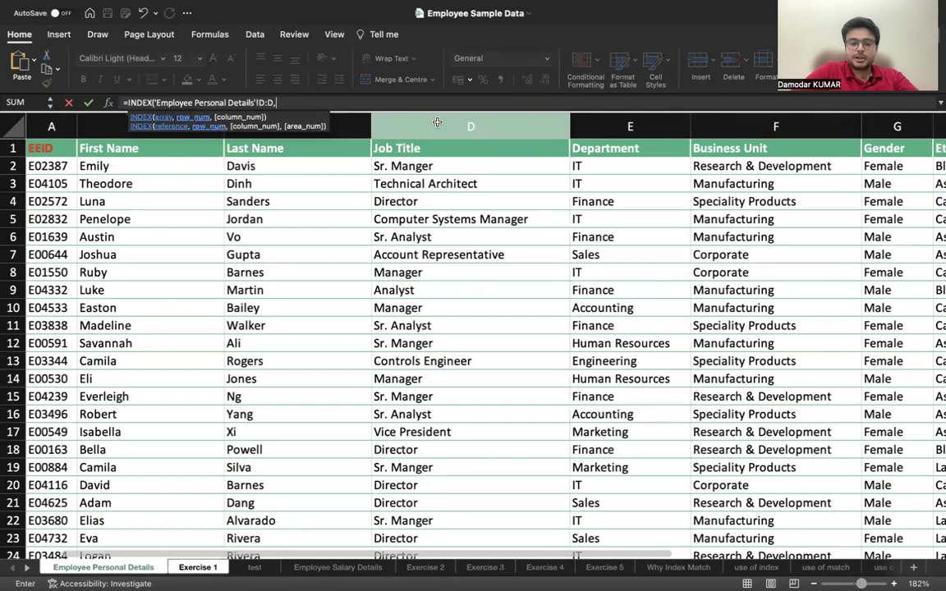
left_click(198, 567)
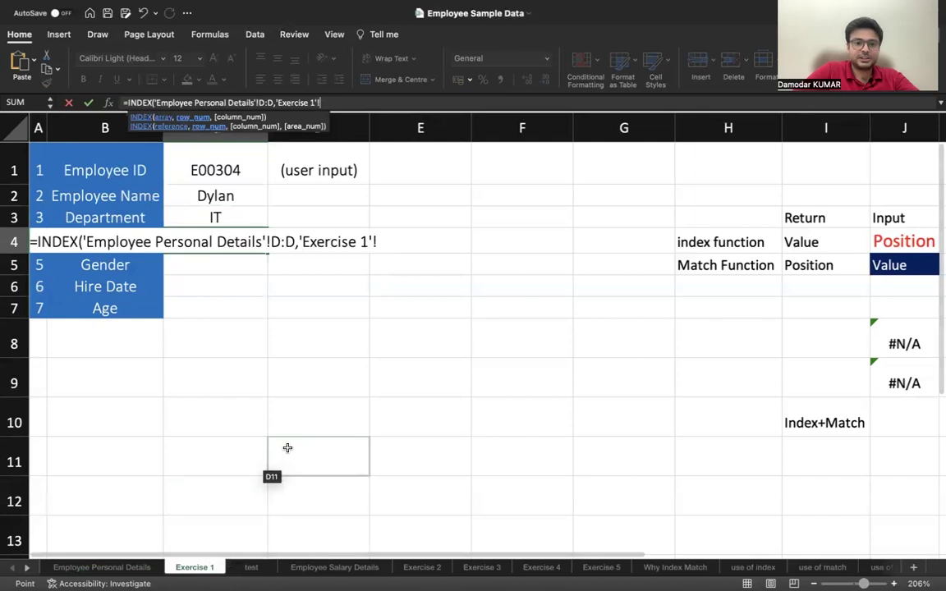
key("BackSpace")
key("BackSpace")
key("BackSpace")
key("BackSpace")
key("BackSpace")
key("BackSpace")
key("BackSpace")
key("BackSpace")
key("BackSpace")
key("BackSpace")
key("BackSpace")
key("BackSpace")
Nest a MATCH as the row number in the C4 formula, looking up Exercise 1 cell C1 in column A of Employee Personal Details.
type("matc")
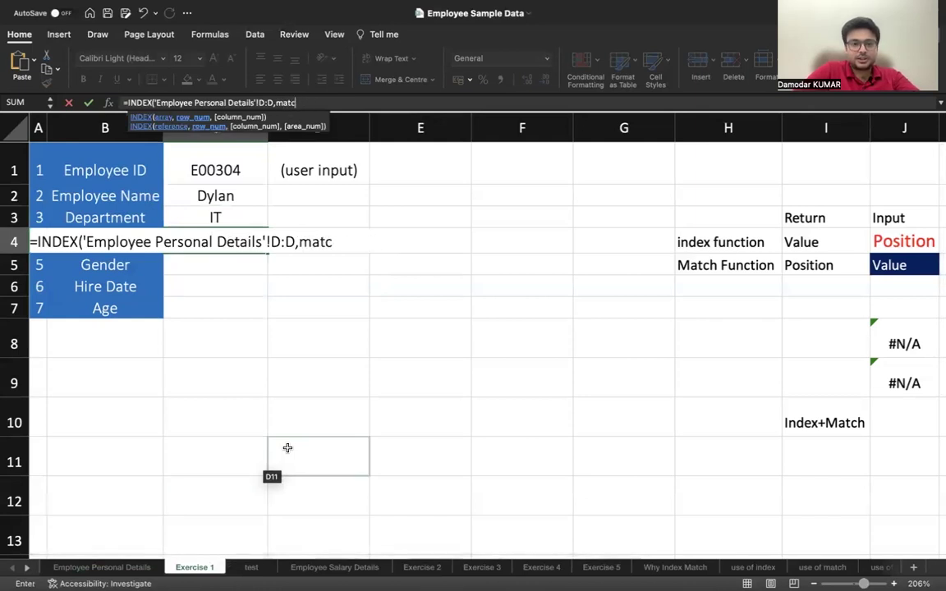
key("Tab")
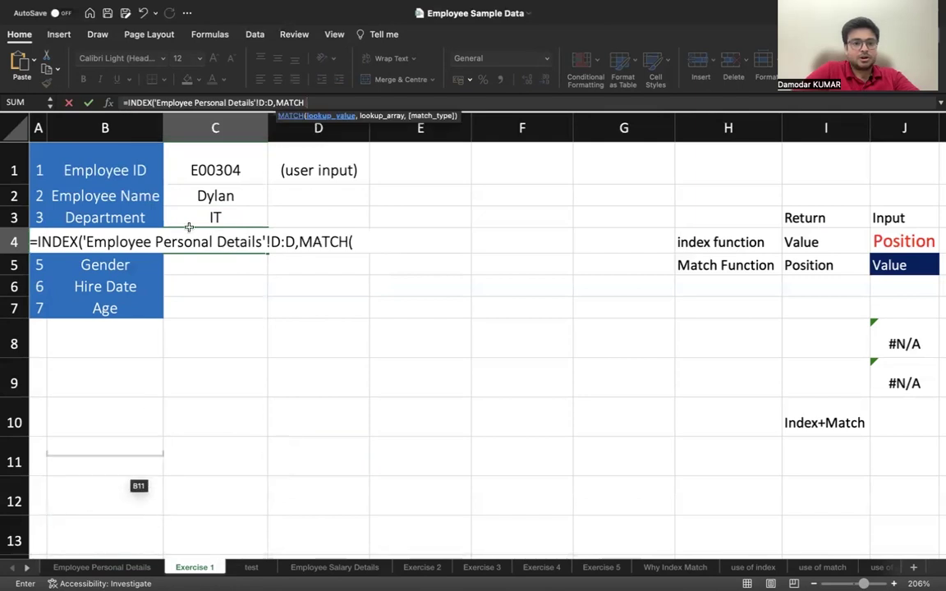
left_click(216, 168)
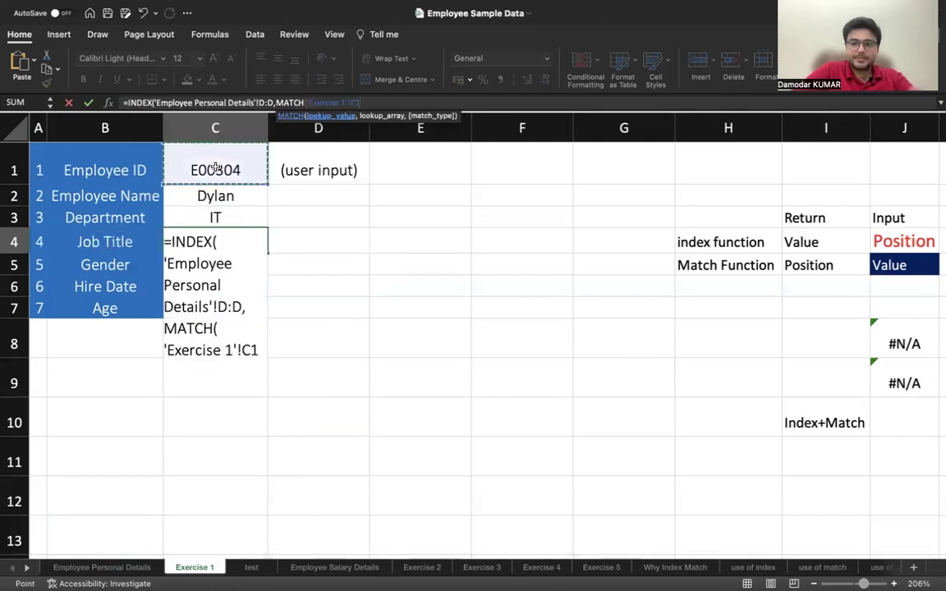
type(",")
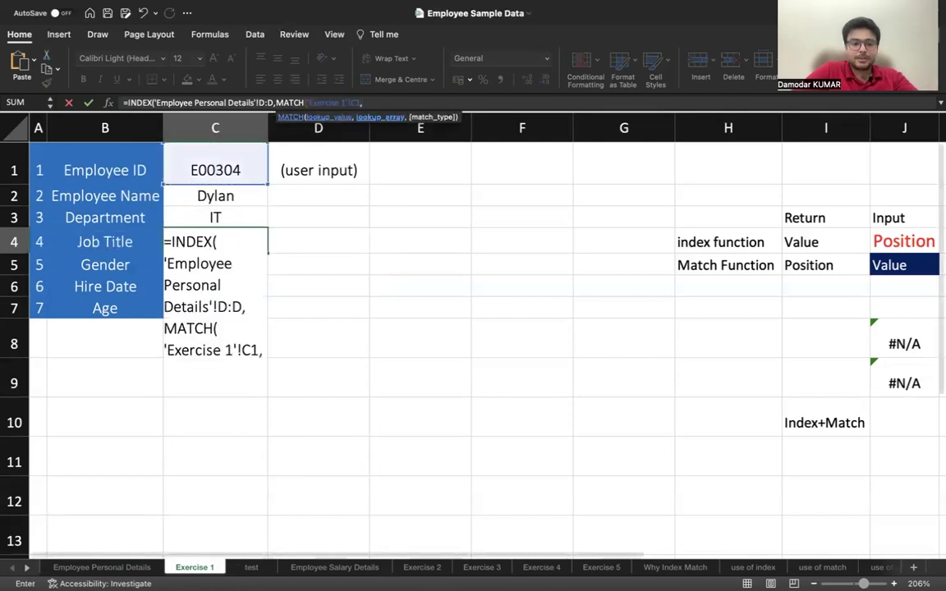
left_click(102, 566)
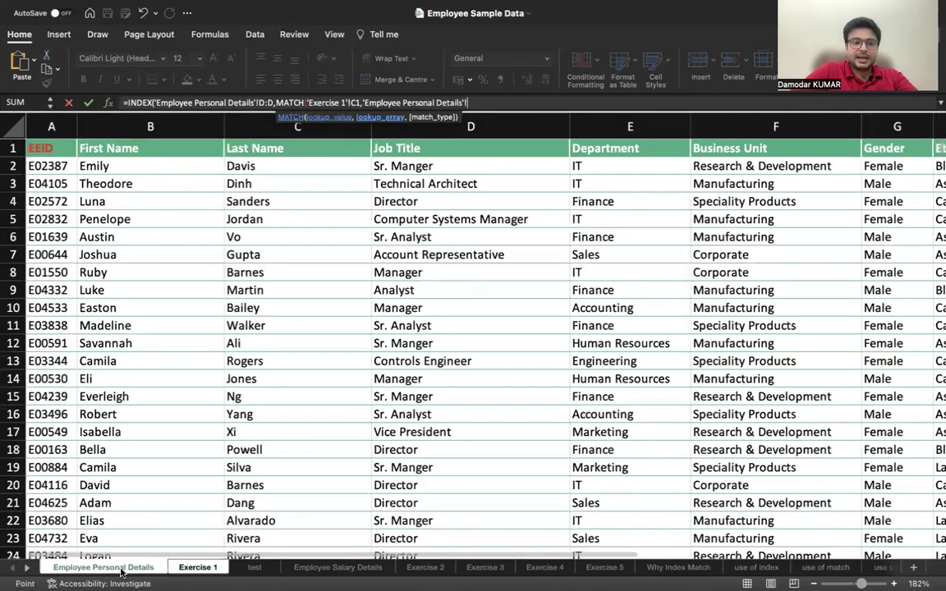
left_click(51, 126)
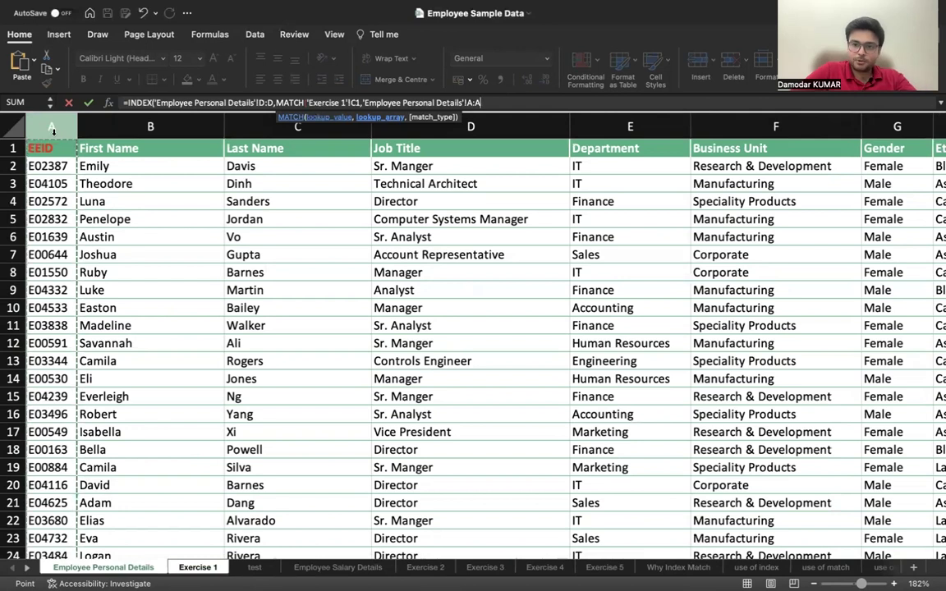
Set the MATCH type to 0 and the INDEX column number to 1, completing the Job Title formula in C4.
type(",")
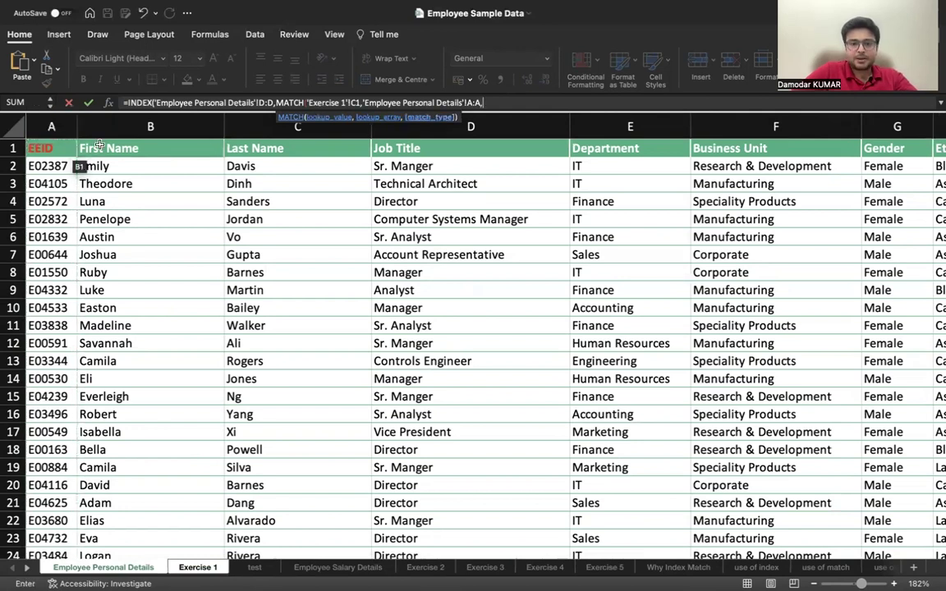
type("0)")
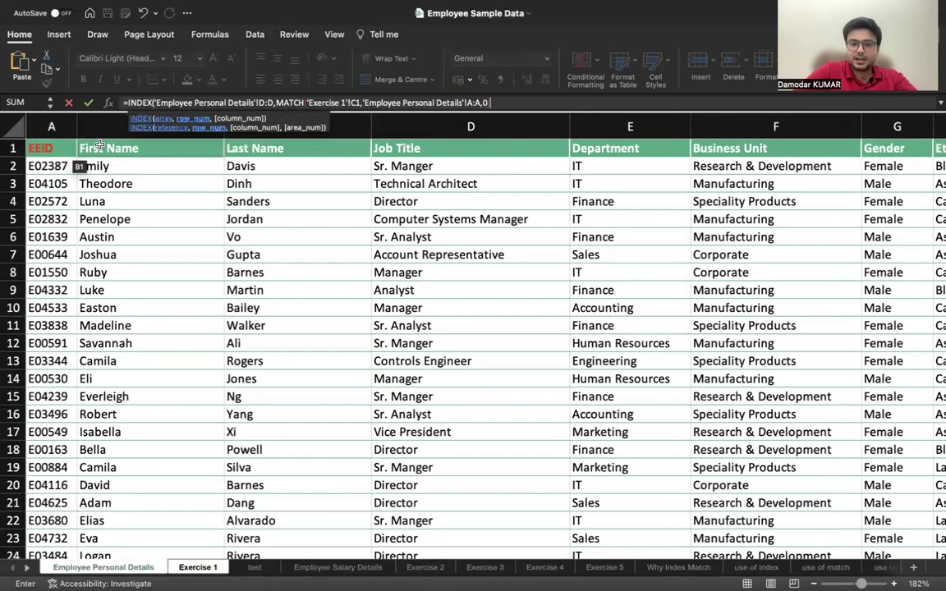
type(",1)")
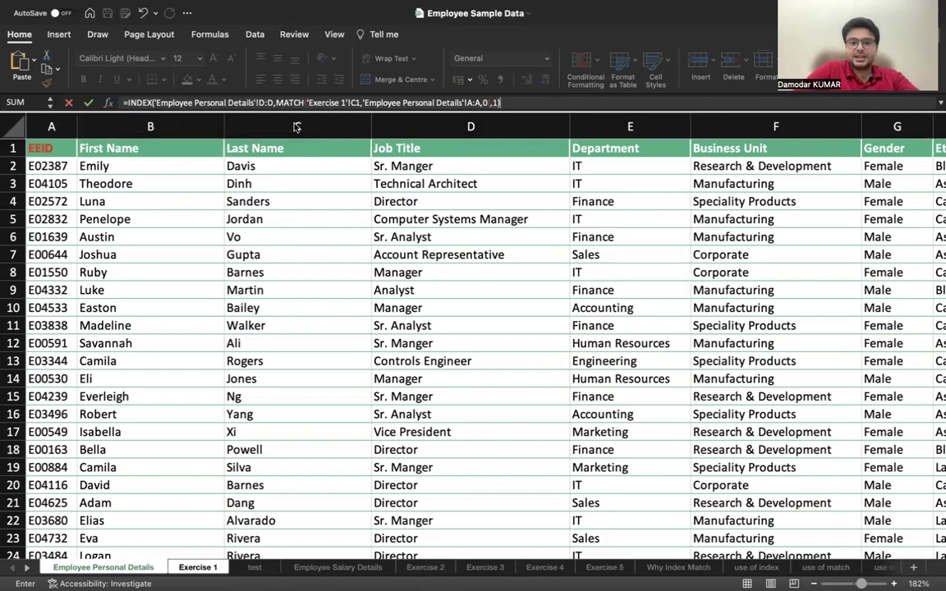
key("Escape")
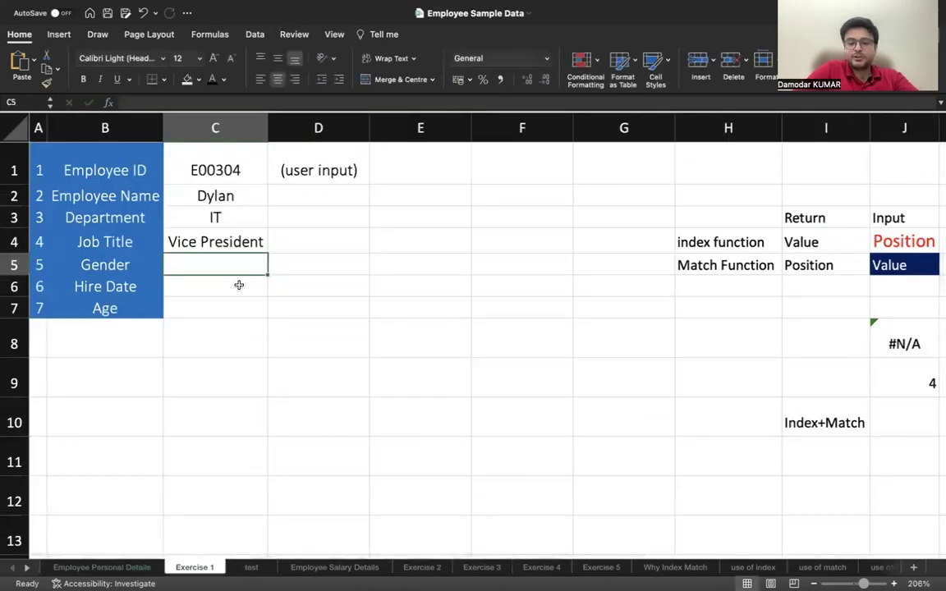
Begin an INDEX formula in C5 for Gender, with column G of Employee Personal Details as the array.
type("=")
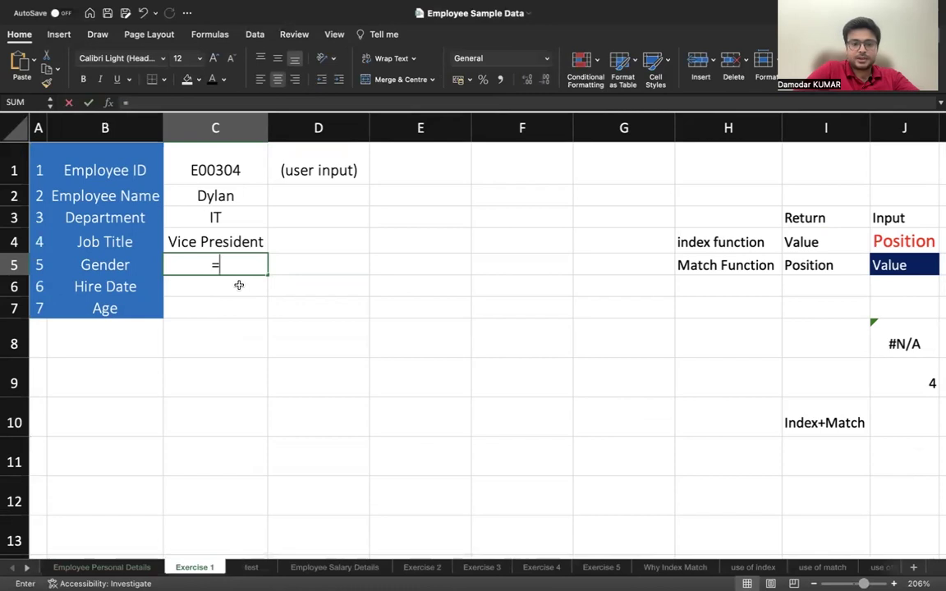
type("index(")
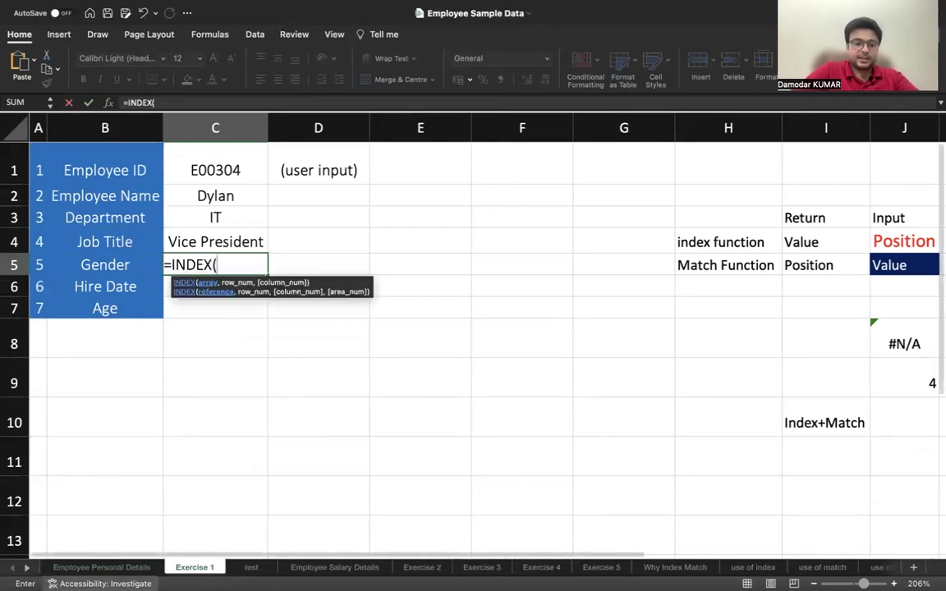
left_click(132, 570)
scroll(776, 386, "right", 5)
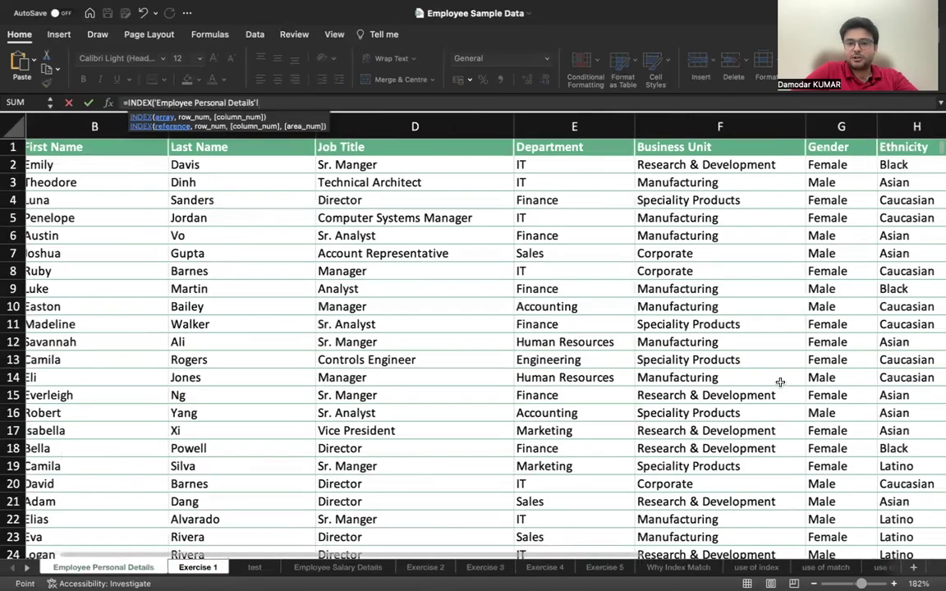
left_click(646, 126)
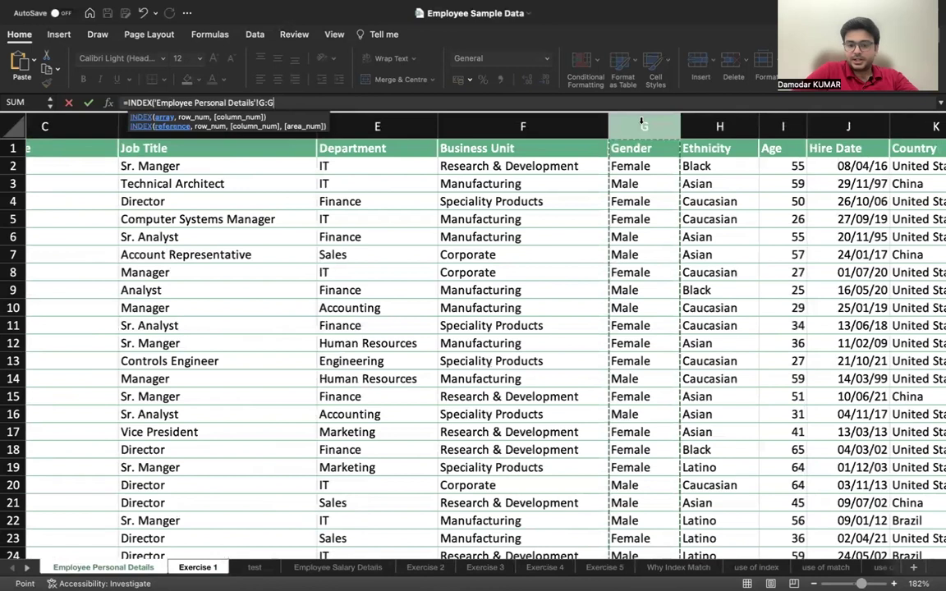
type(",")
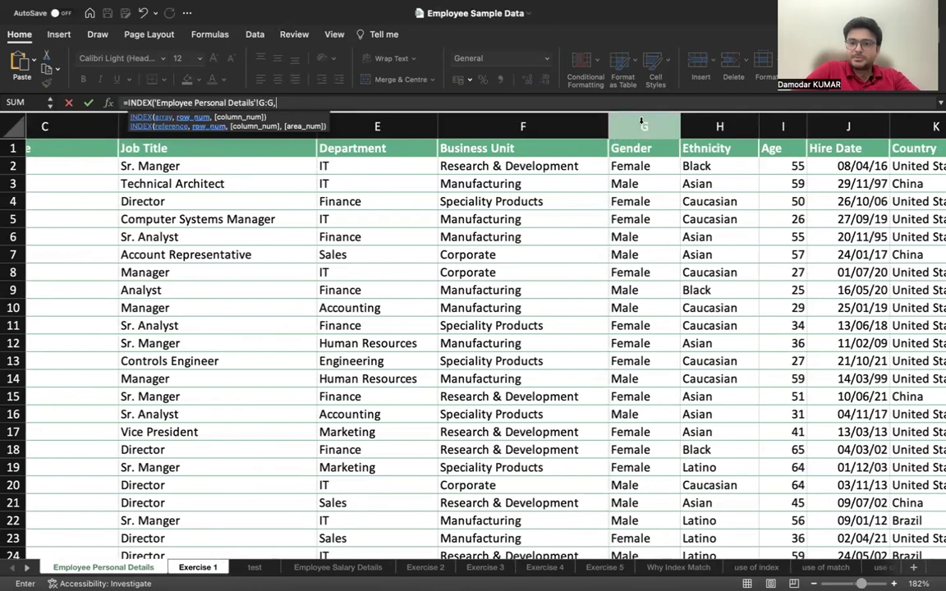
Nest a MATCH as the row number in the C5 formula, looking up Exercise 1 cell C1 in column A of Employee Personal Details.
type("mat")
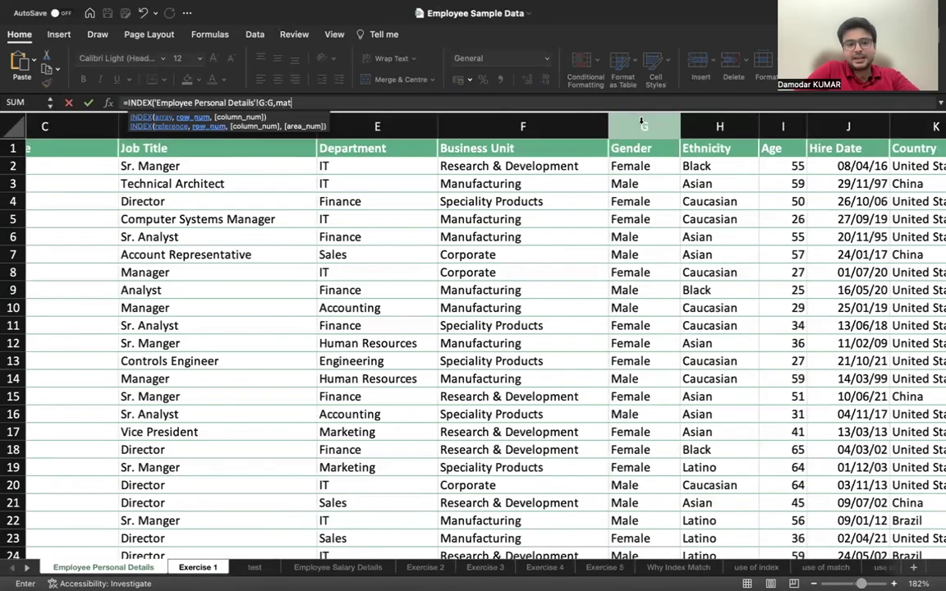
type("ch")
key("Tab")
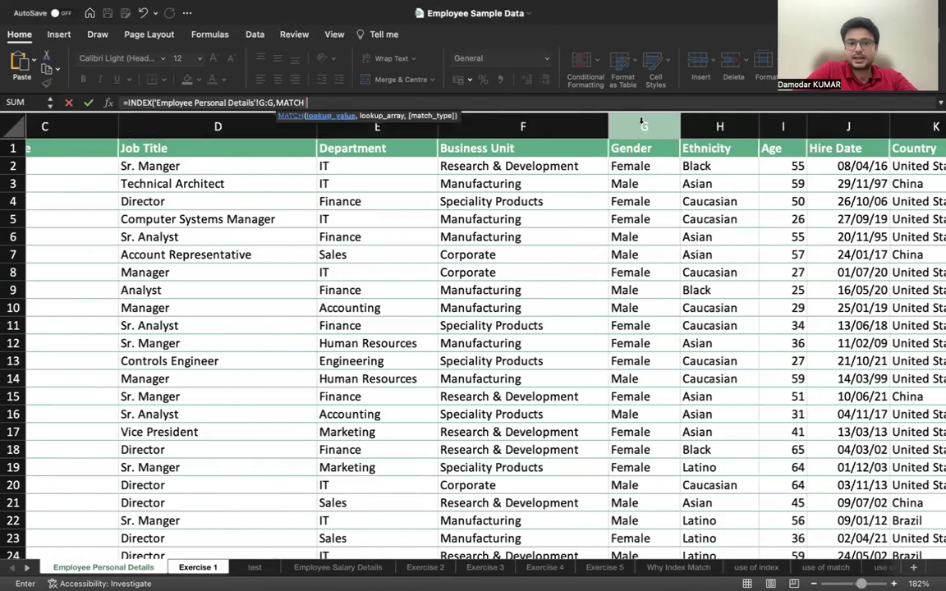
left_click(203, 574)
left_click(216, 170)
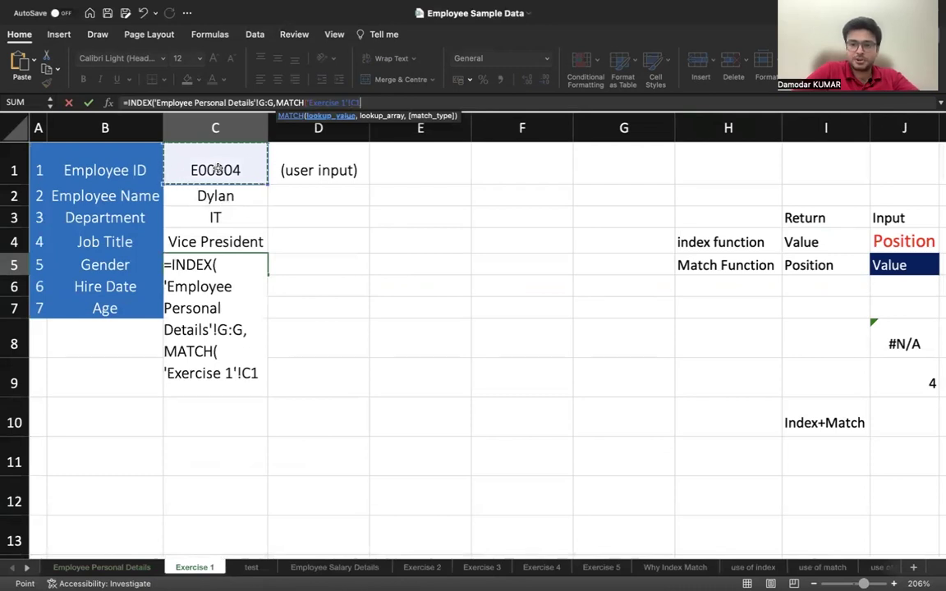
type(",")
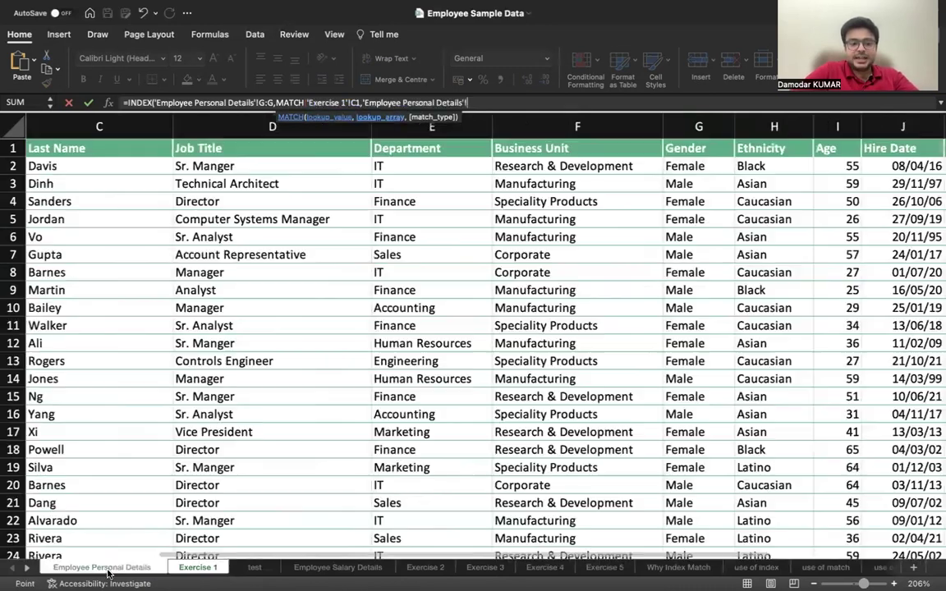
left_click(102, 567)
scroll(137, 191, "left", 2)
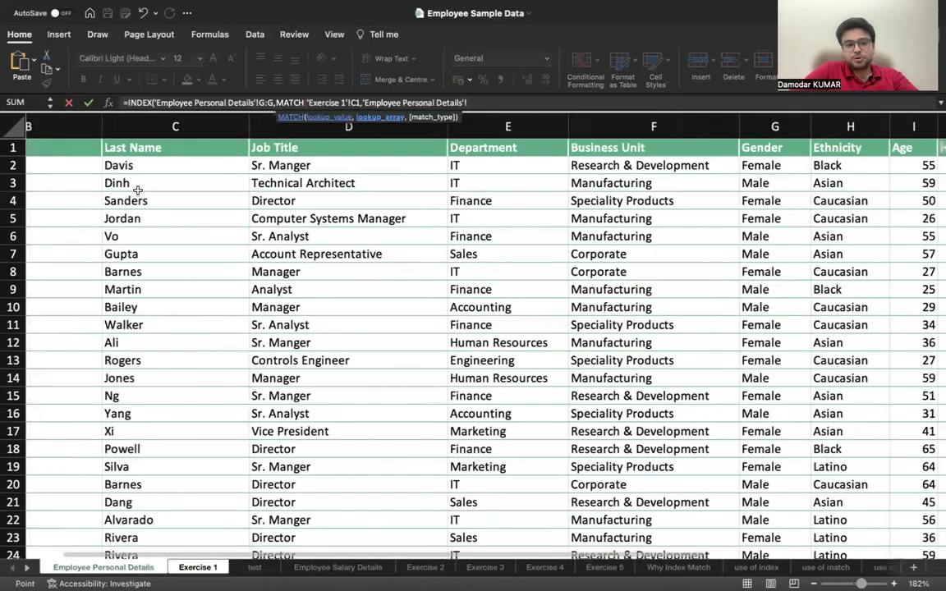
scroll(137, 190, "left", 2)
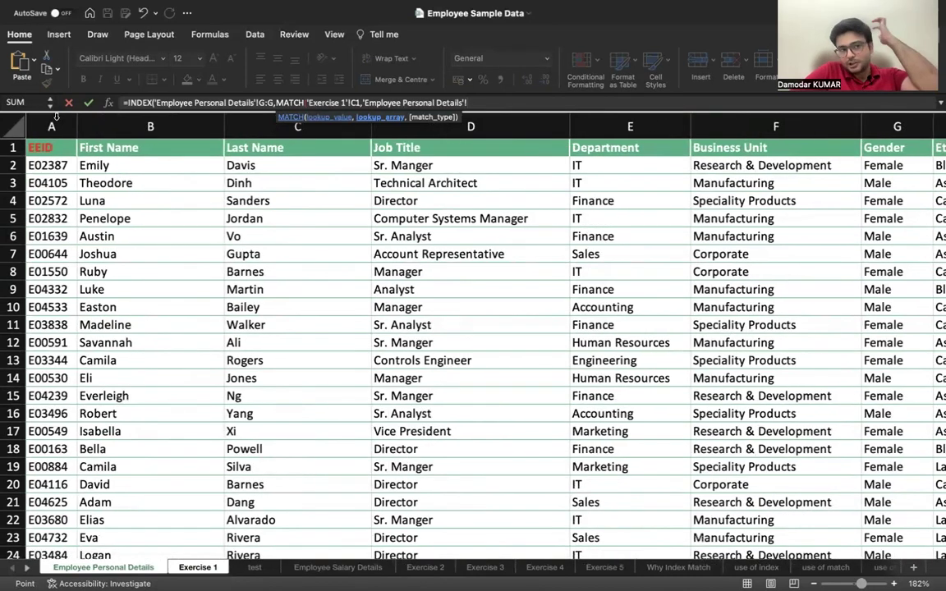
left_click(56, 119)
Set the MATCH type to 0 and the INDEX column number to 1, completing the Gender formula in C5.
type(",")
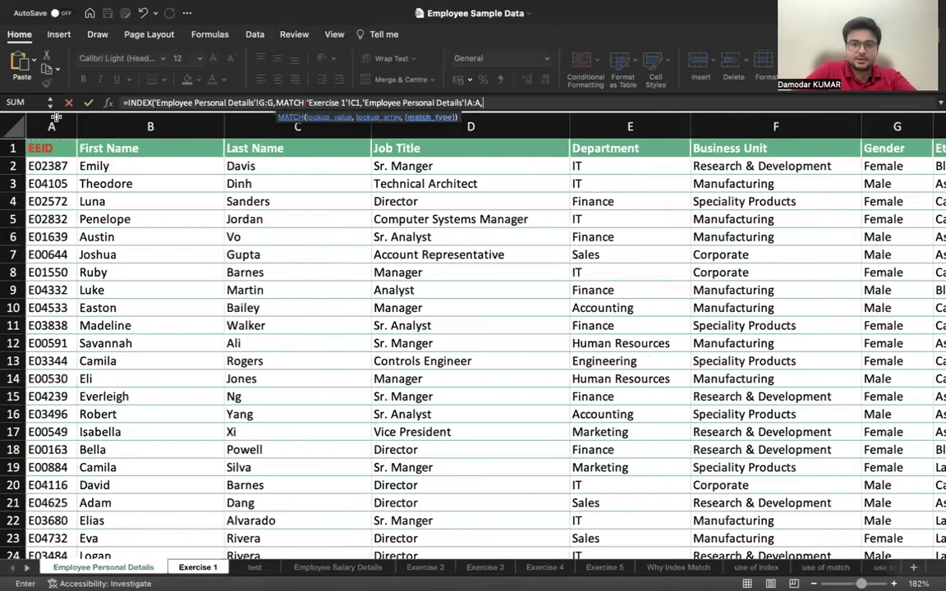
type("0)")
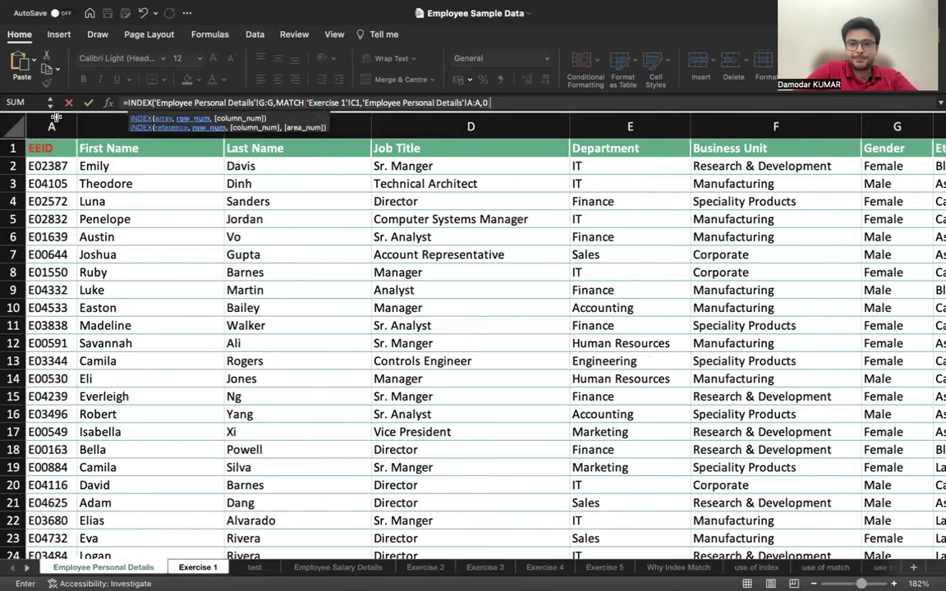
type(",")
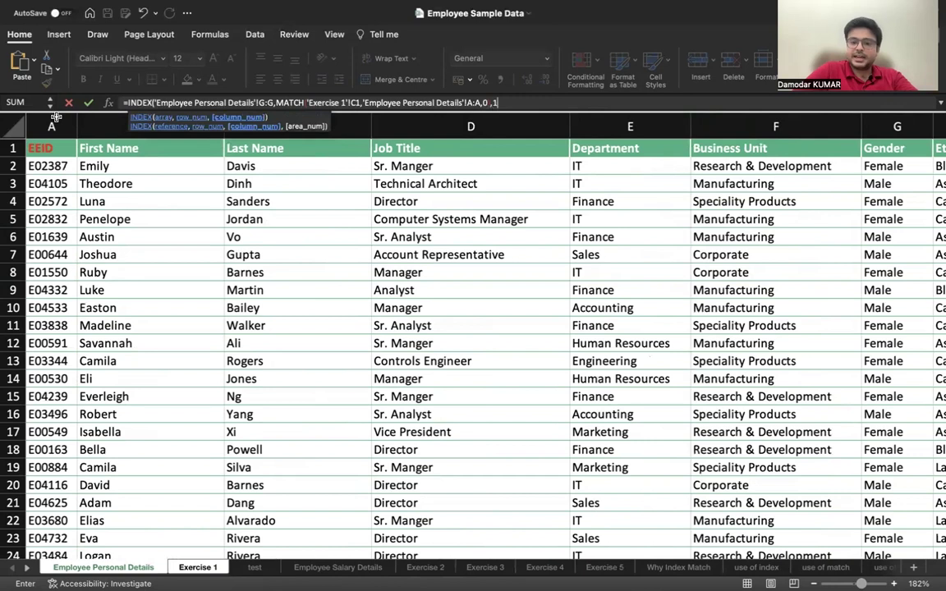
type("1")
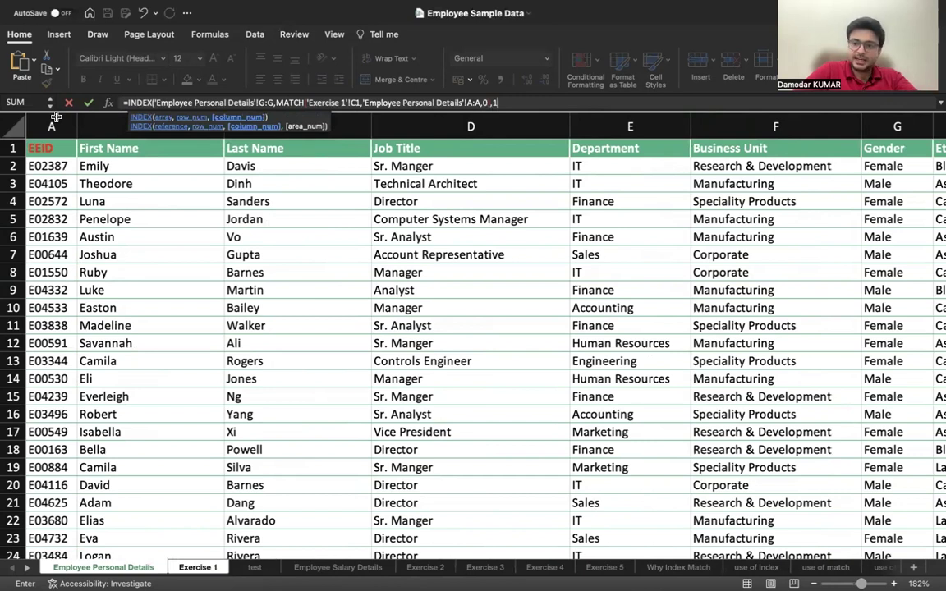
type(")")
key("Return")
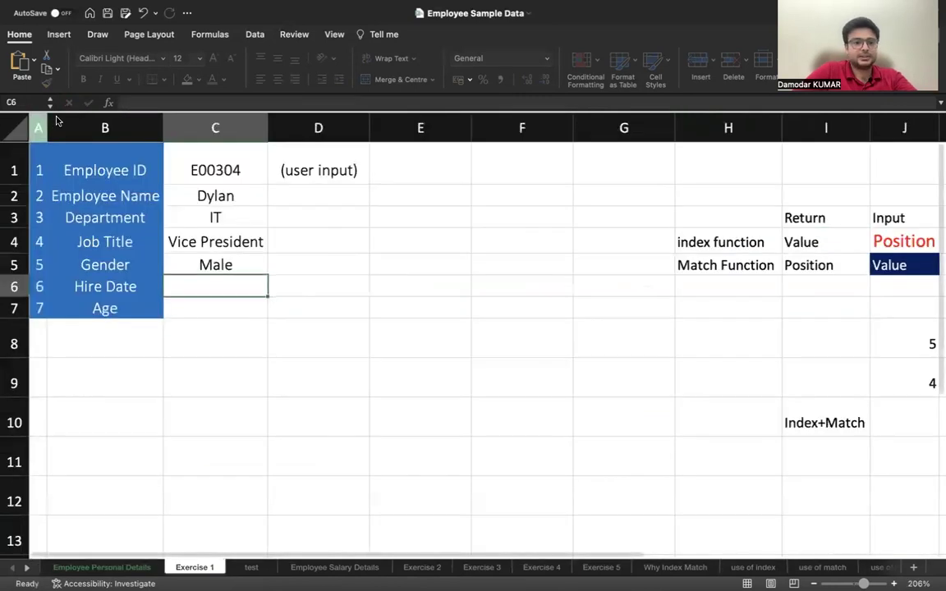
Begin an INDEX formula in C6 for Hire Date, with column J of Employee Personal Details as the array.
type("=")
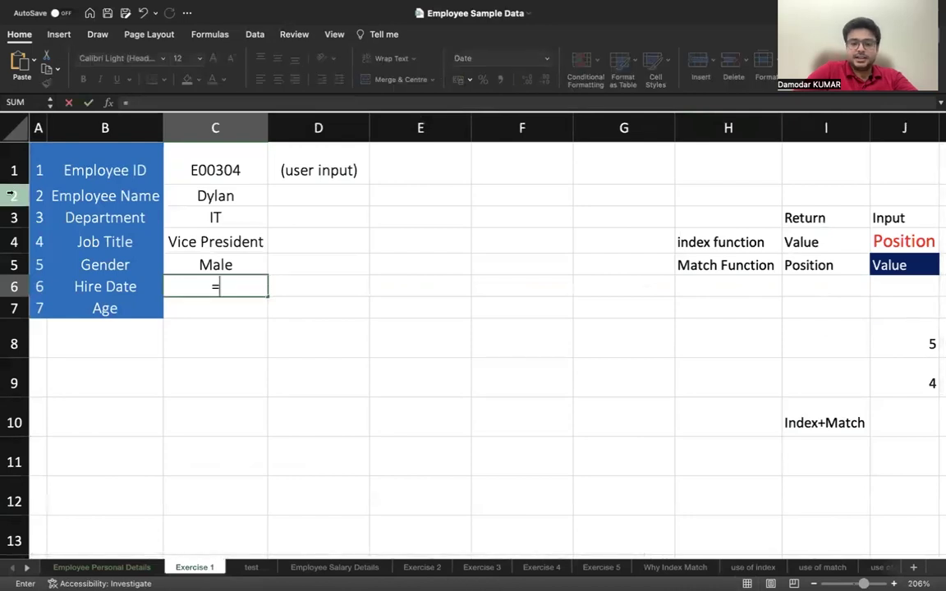
type("inde")
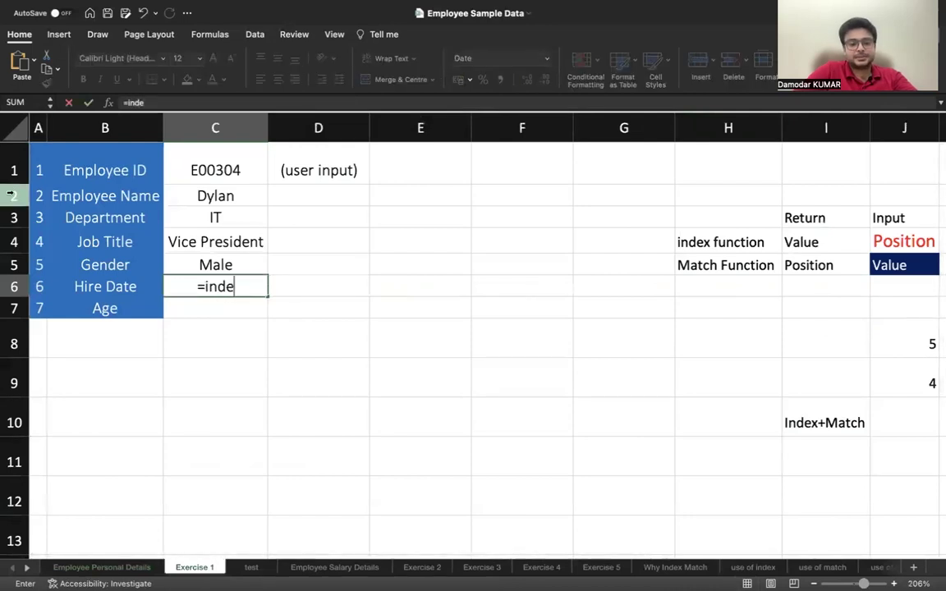
type("x")
key("Tab")
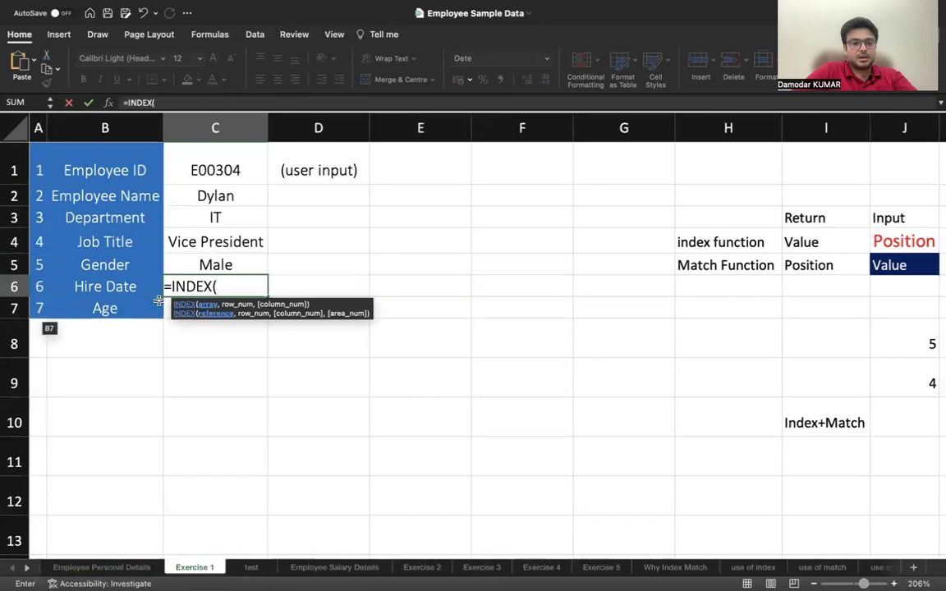
left_click(102, 567)
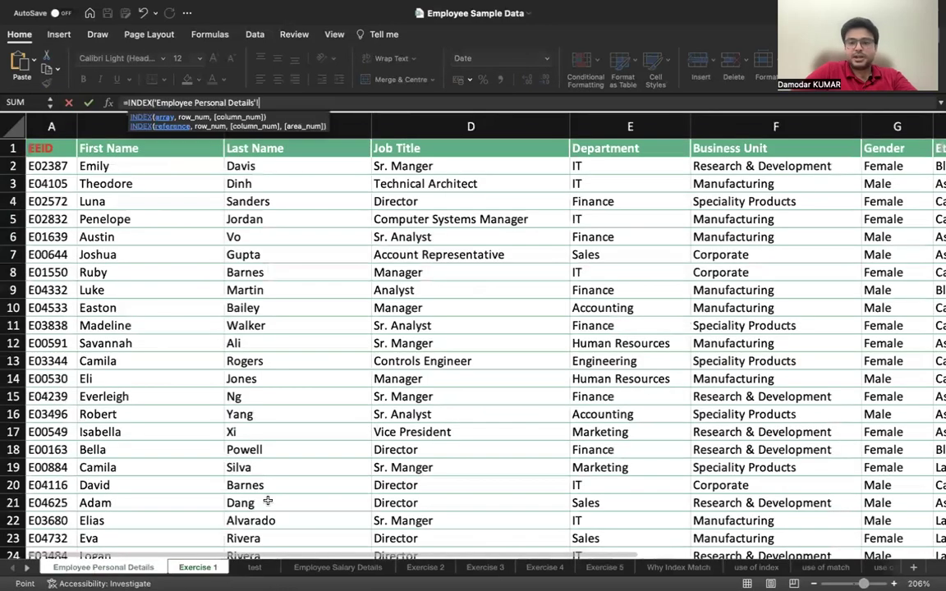
scroll(684, 375, "right", 5)
scroll(685, 377, "right", 3)
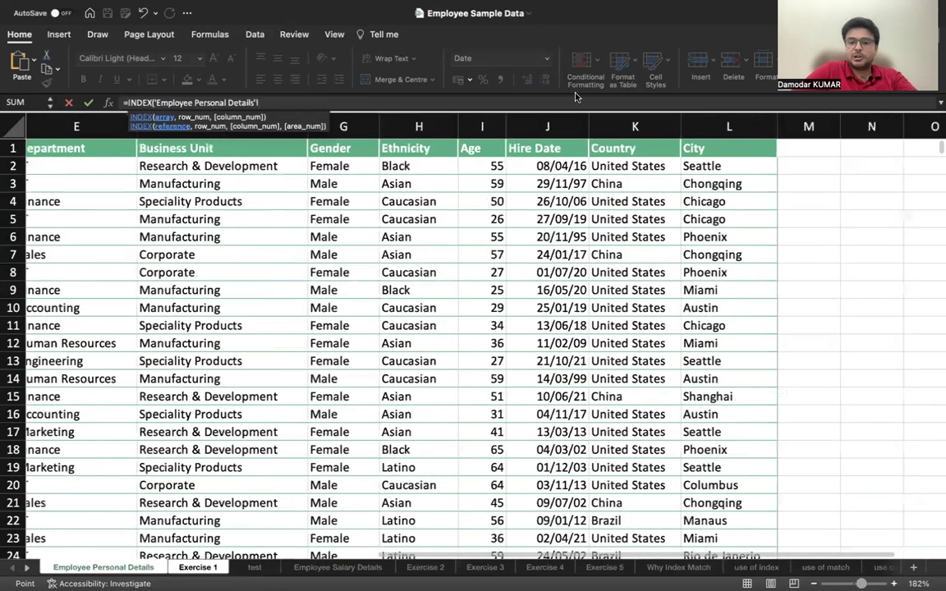
left_click(557, 120)
Nest a MATCH as the row number in the C6 formula, looking up Exercise 1 cell C1 in column A of Employee Personal Details.
type(",mat")
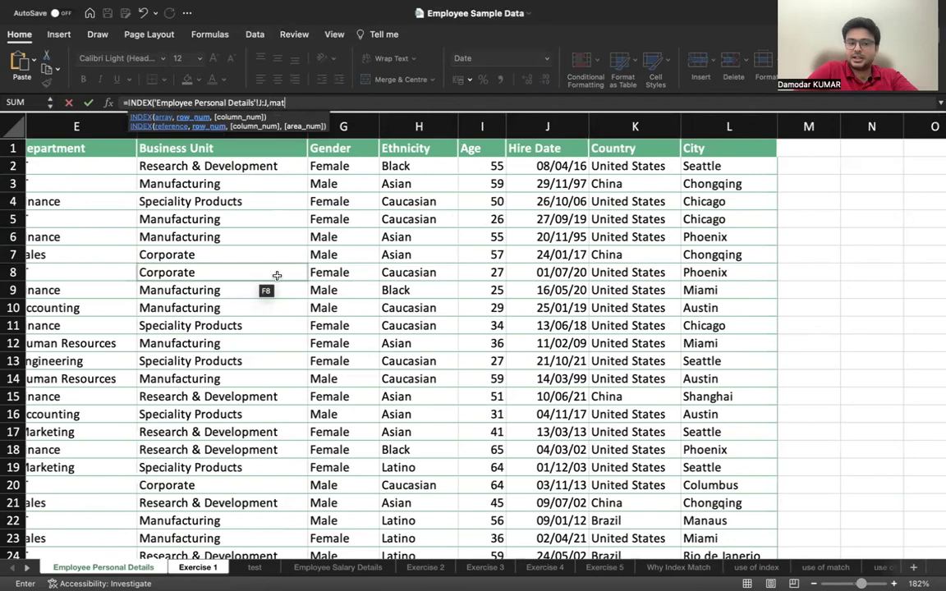
type("ch")
key("Tab")
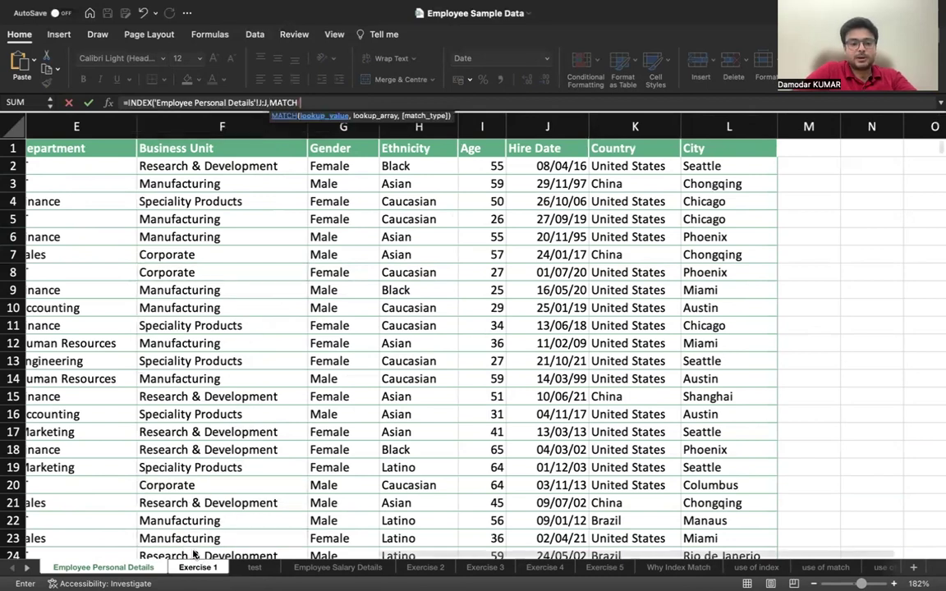
left_click(200, 568)
left_click(222, 170)
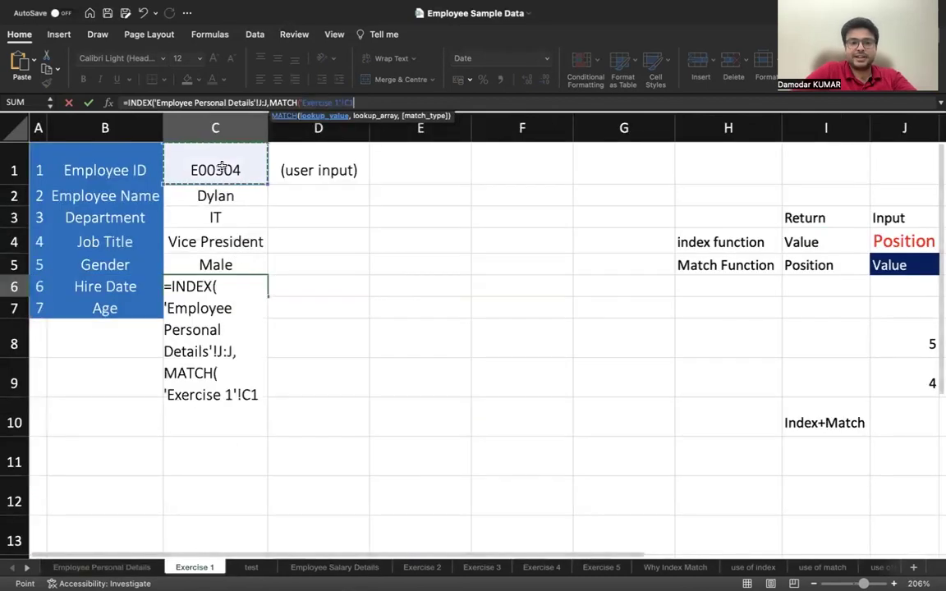
type(",")
left_click(100, 568)
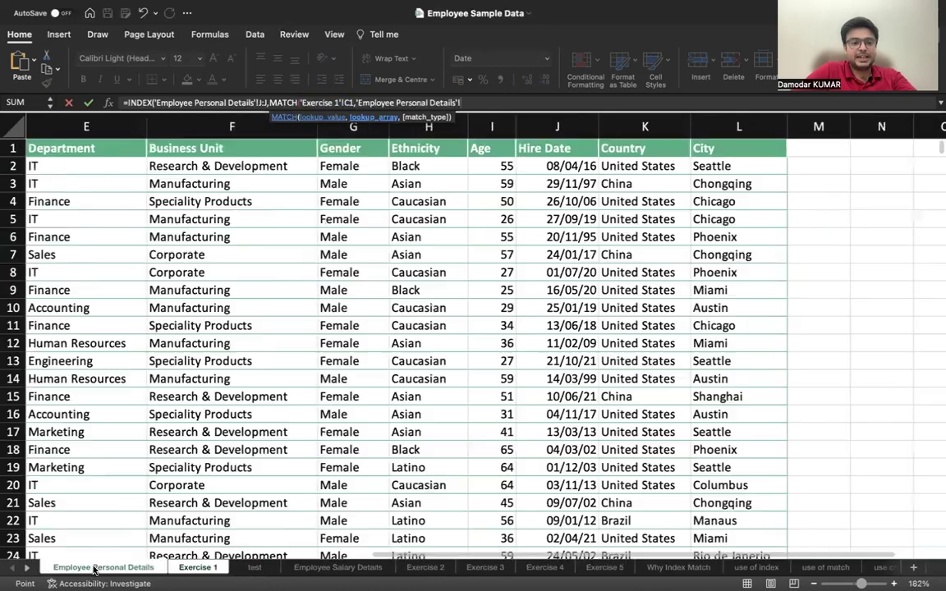
scroll(218, 402, "left", 5)
left_click(52, 123)
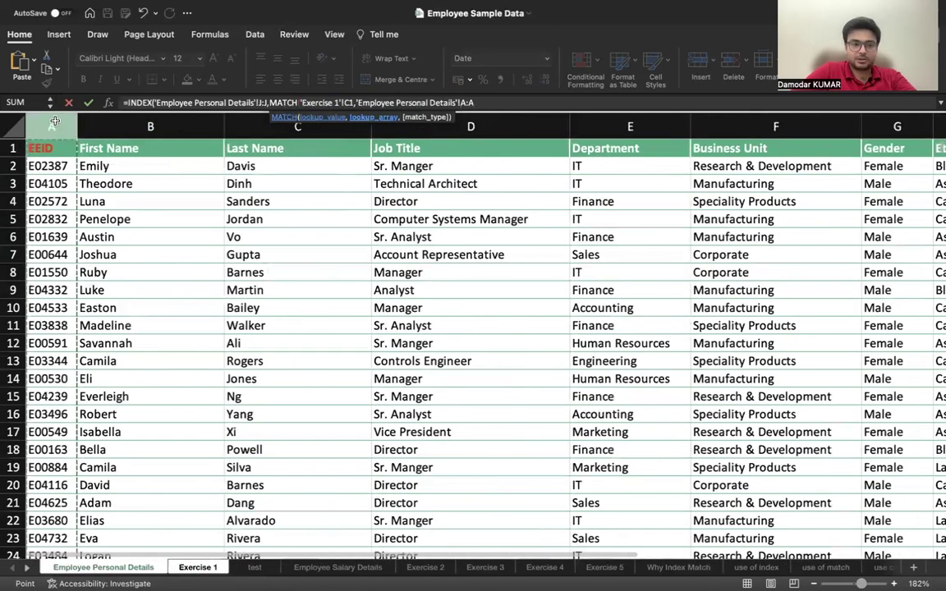
Set the MATCH type to 0 and the INDEX column number to 1, completing the Hire Date formula in C6.
type(",")
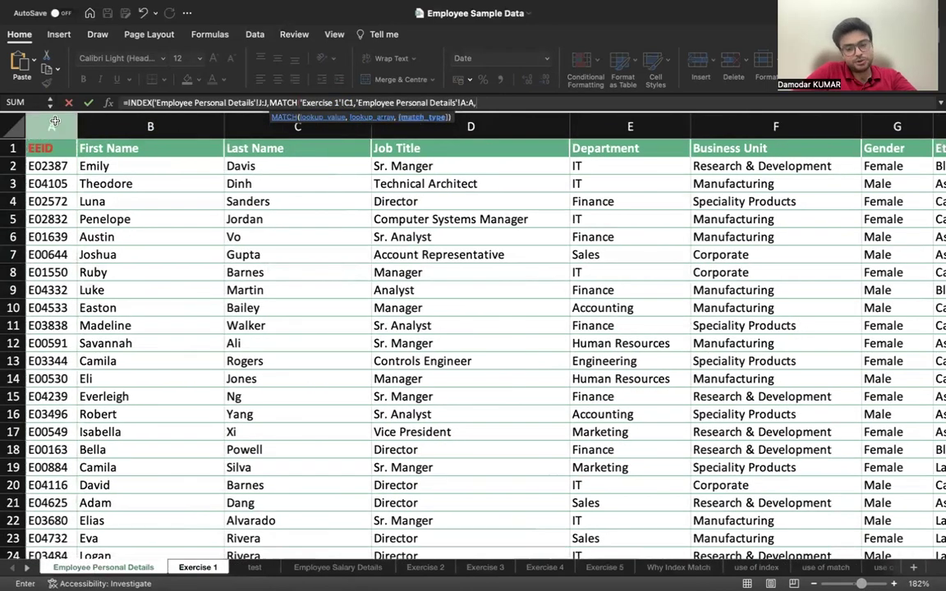
type("),")
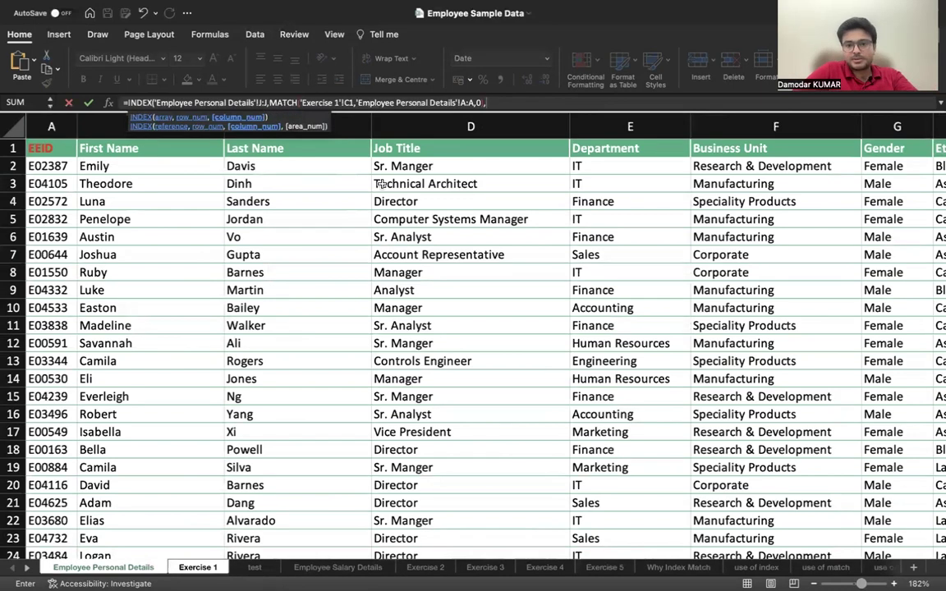
scroll(761, 310, "right", 3)
scroll(760, 310, "right", 2)
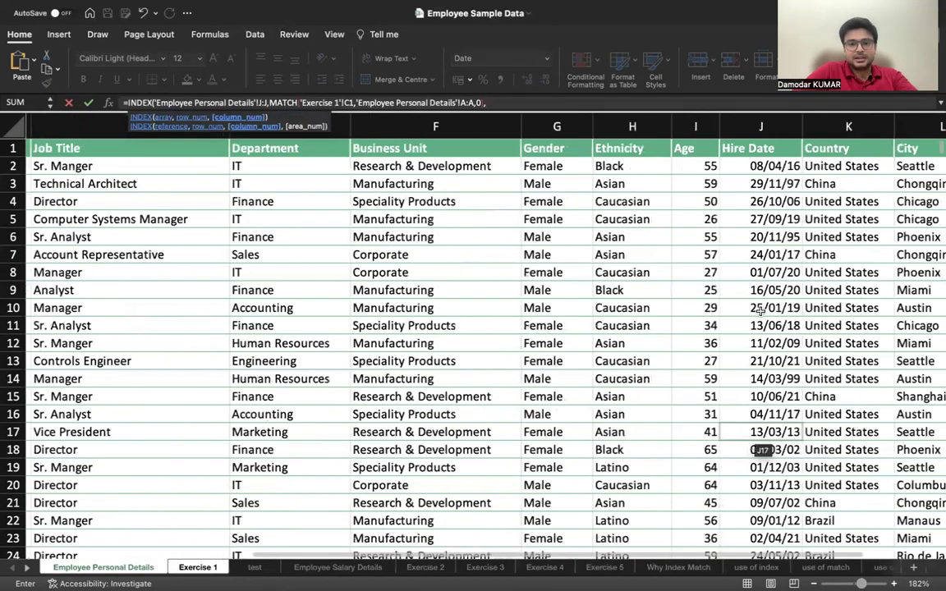
scroll(598, 184, "right", 2)
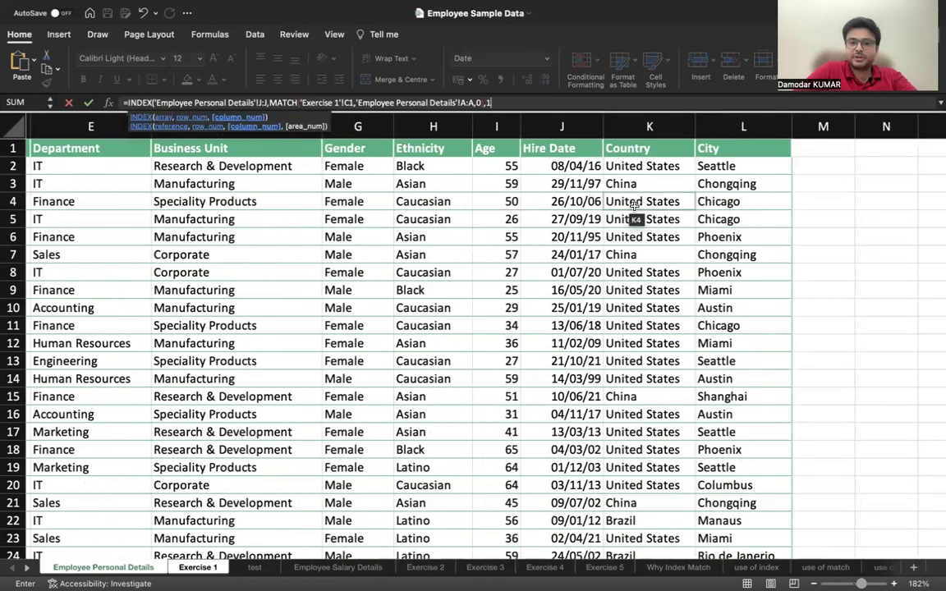
key("Escape")
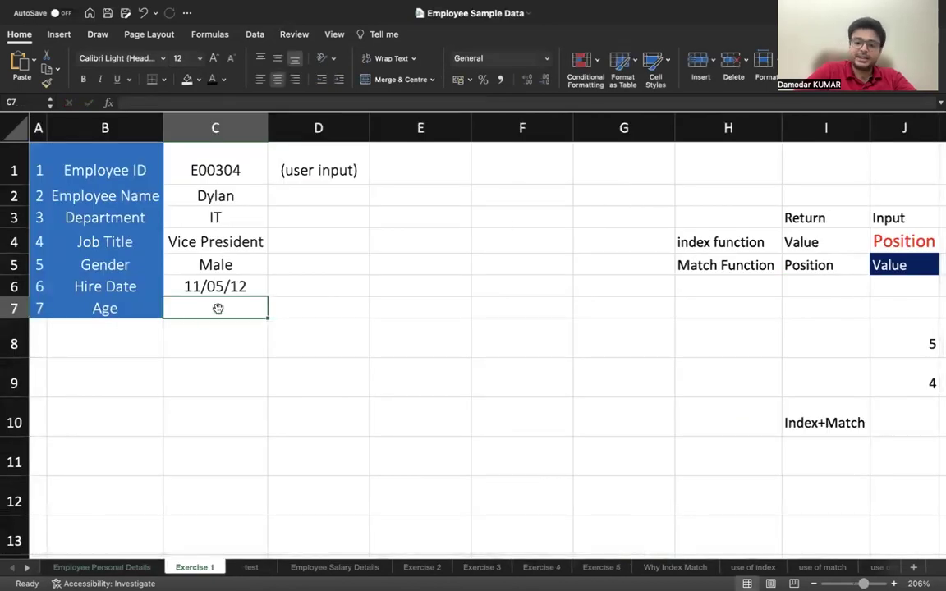
Begin an INDEX formula in C7 for Age, with column I of Employee Personal Details as the array.
type("=index")
key("Tab")
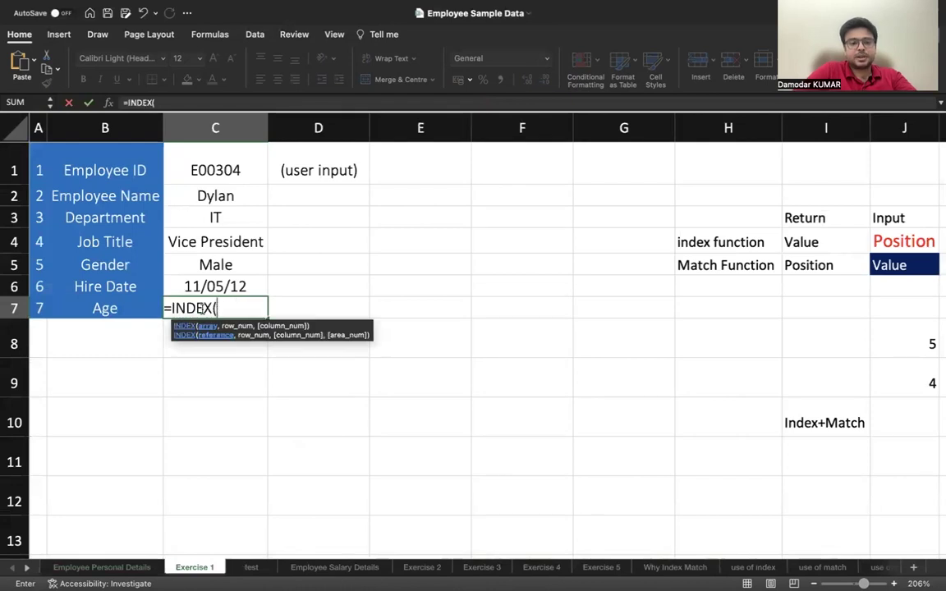
left_click(102, 566)
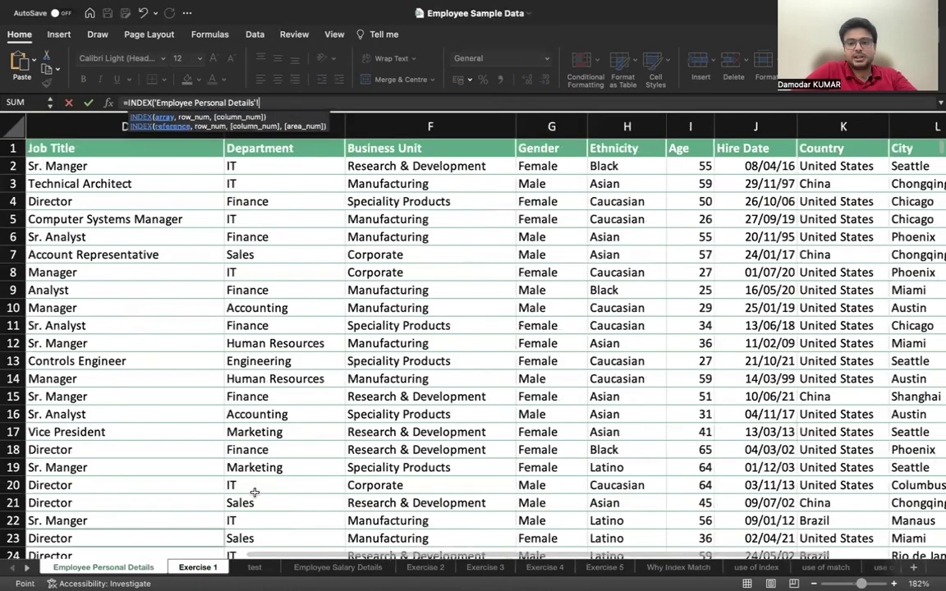
left_click(696, 123)
type(",")
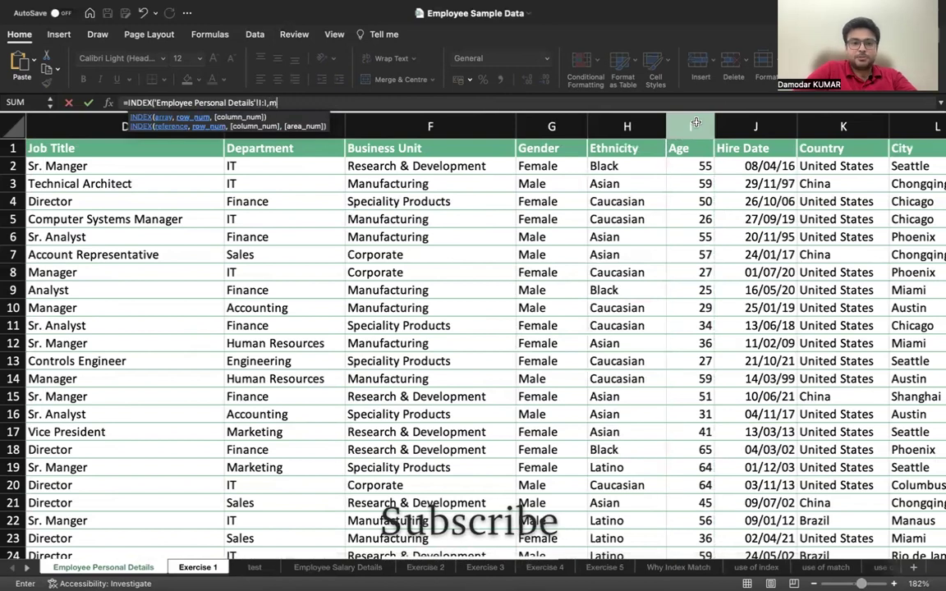
Nest a MATCH as the row number in the C7 formula, looking up Exercise 1 cell C1 in column A of Employee Personal Details.
type("match")
key("Tab")
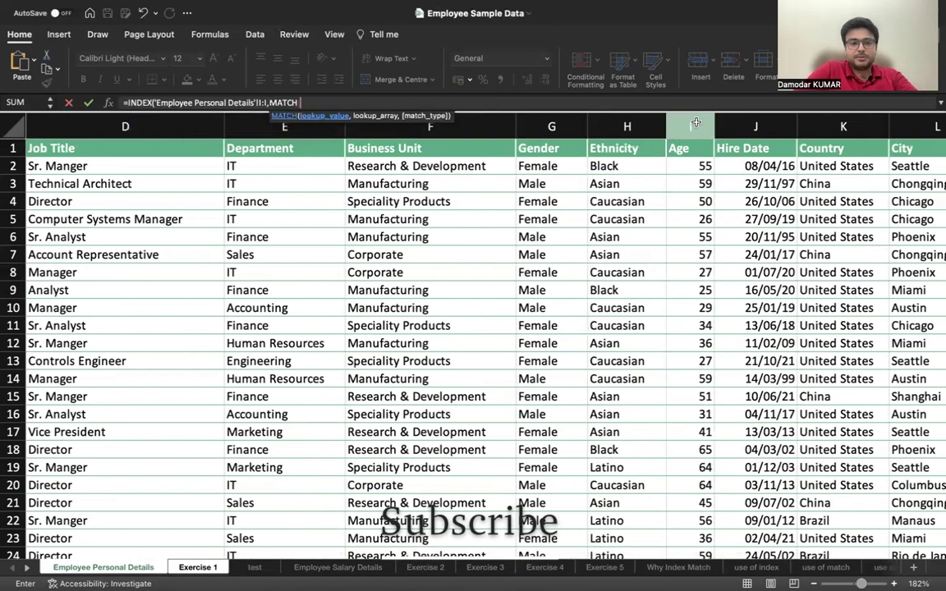
left_click(201, 567)
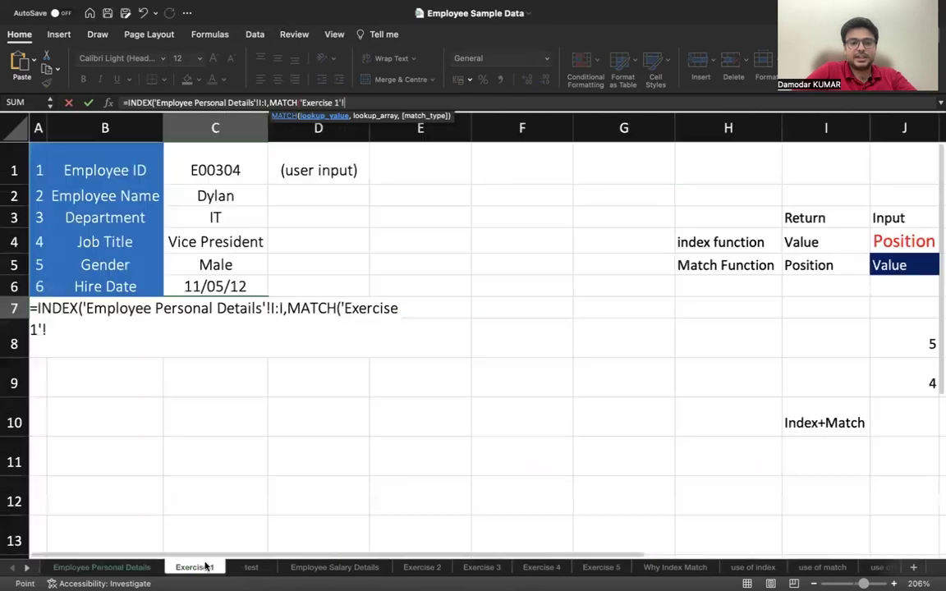
left_click(236, 171)
type(",")
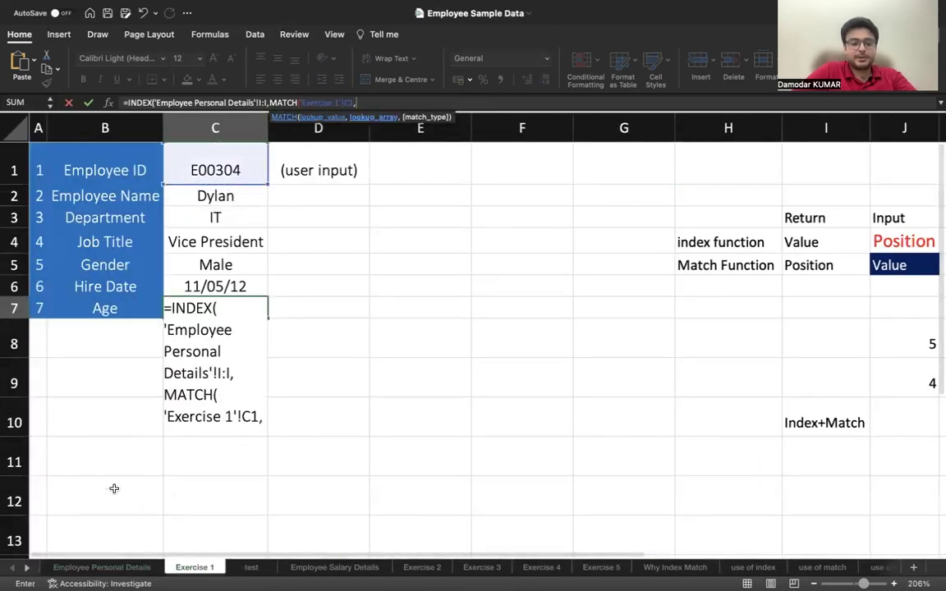
left_click(102, 567)
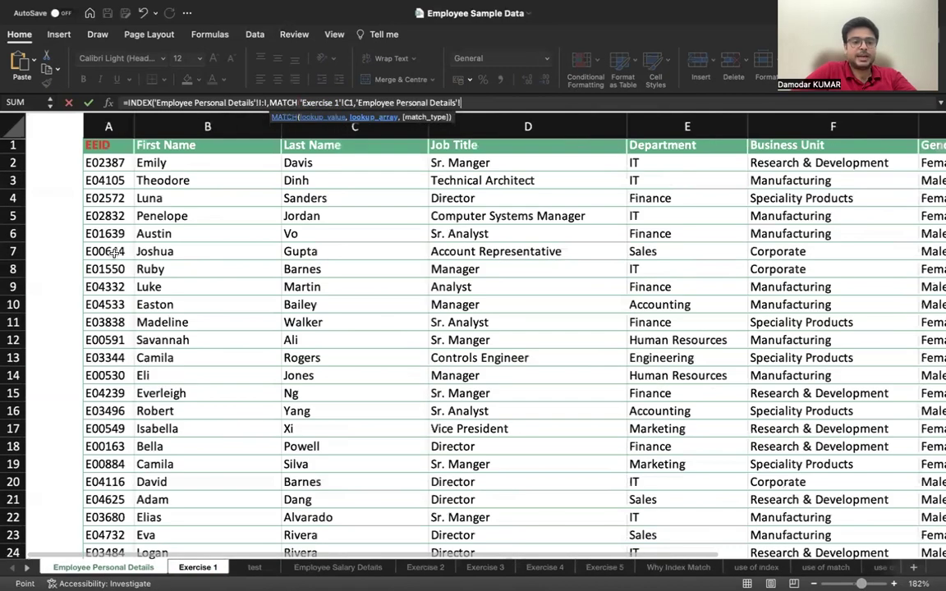
left_click(48, 124)
Set the MATCH type to 0 and the INDEX column number to 1, completing the Age formula in C7.
type(",0")
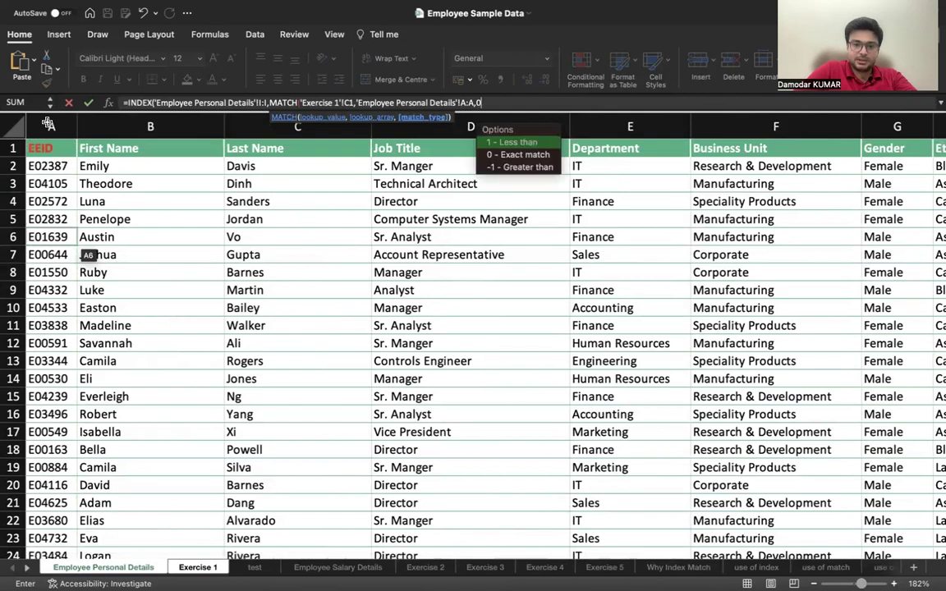
type("),")
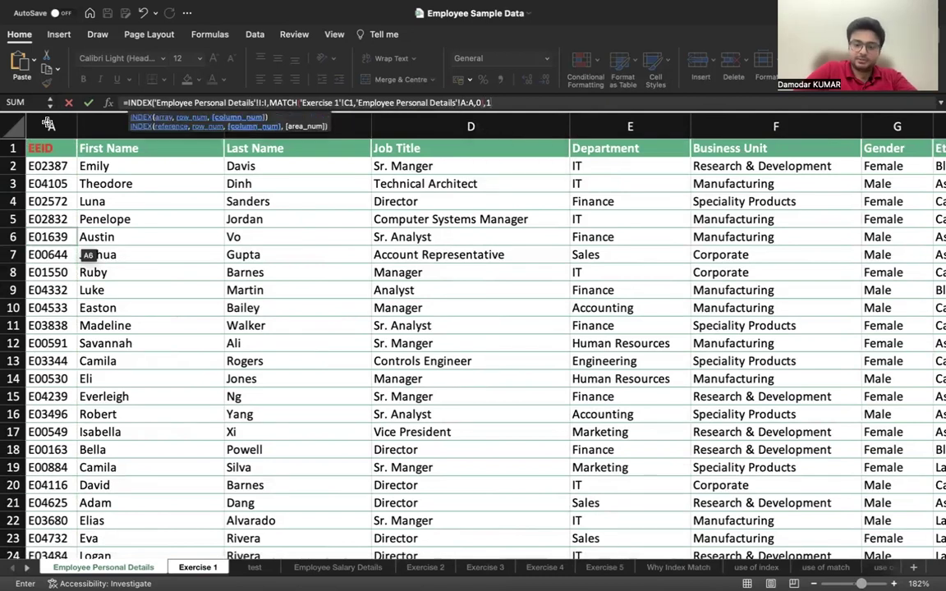
type("1")
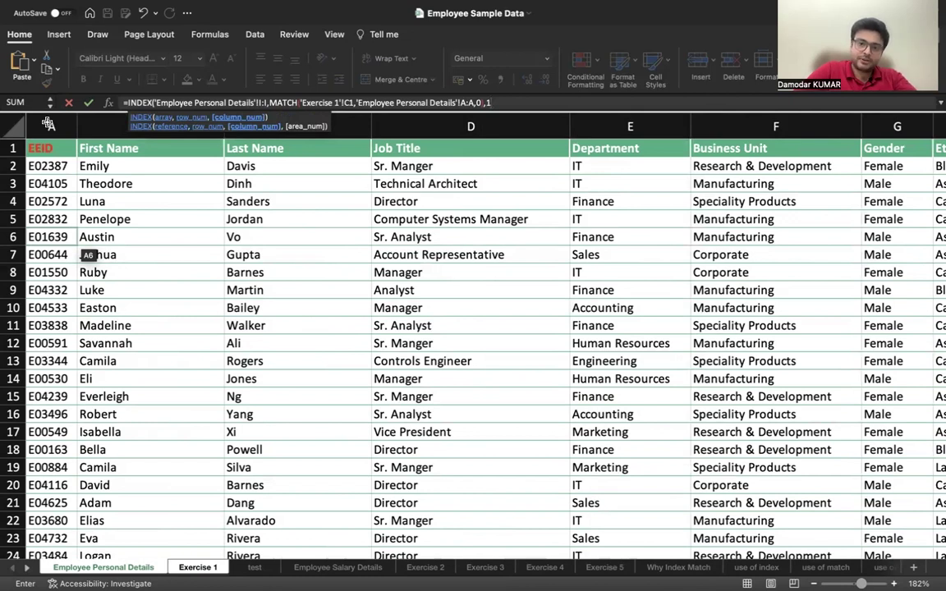
type(")")
key("Return")
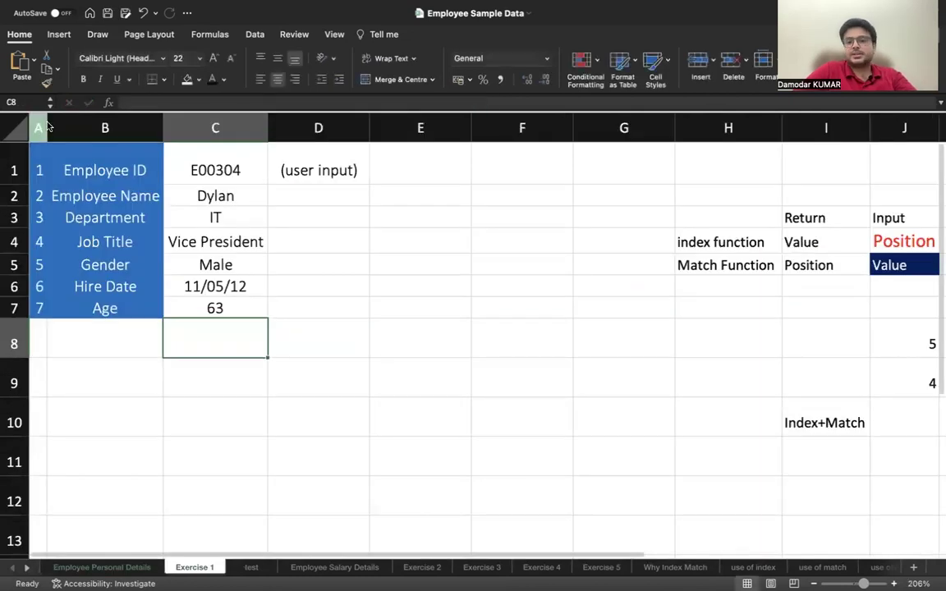